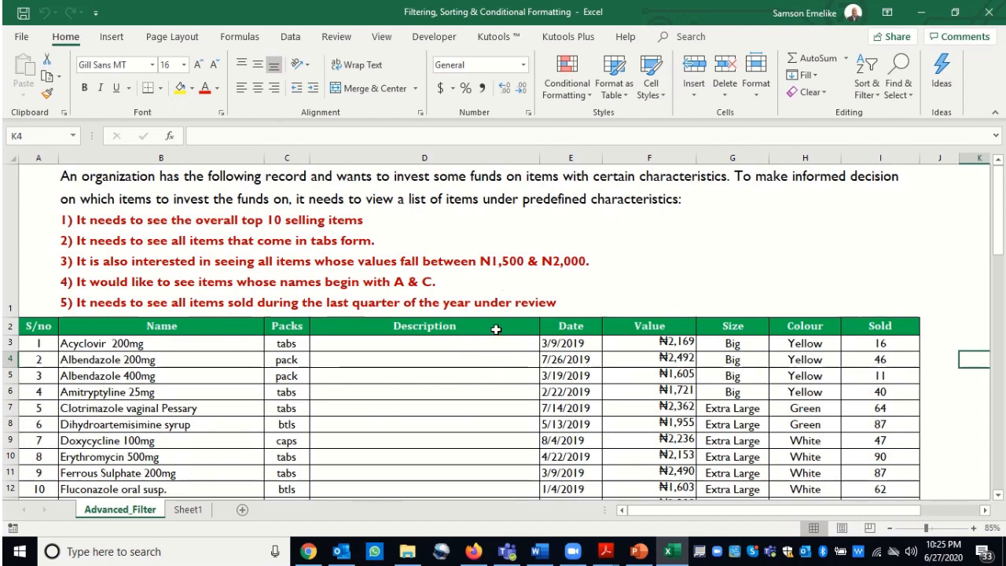
Select the whole record range from the S/no header to the last Sold entry (A2:I72) and look through its rows.
drag(45, 324, 849, 459)
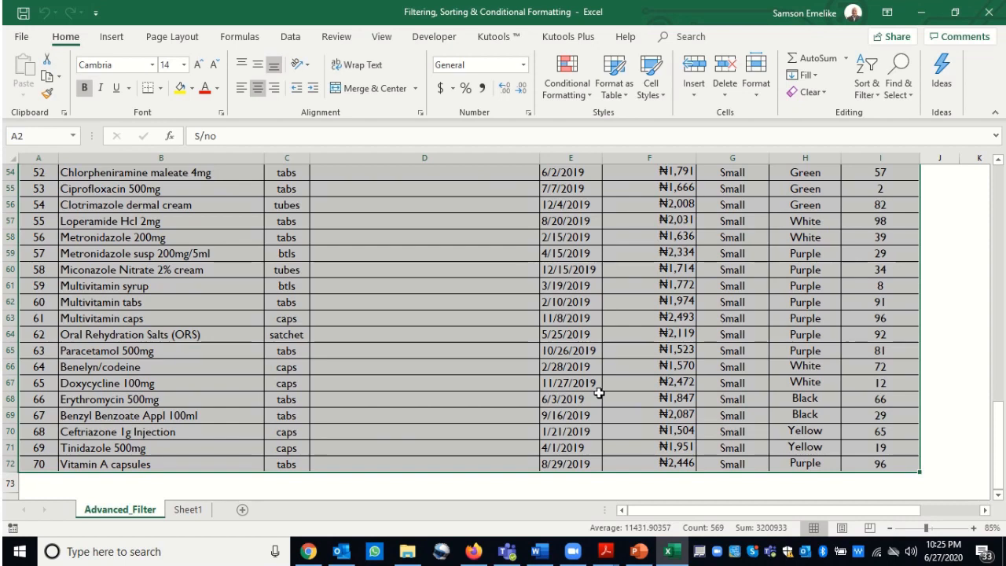
scroll(598, 393, up, 3)
scroll(599, 392, up, 3)
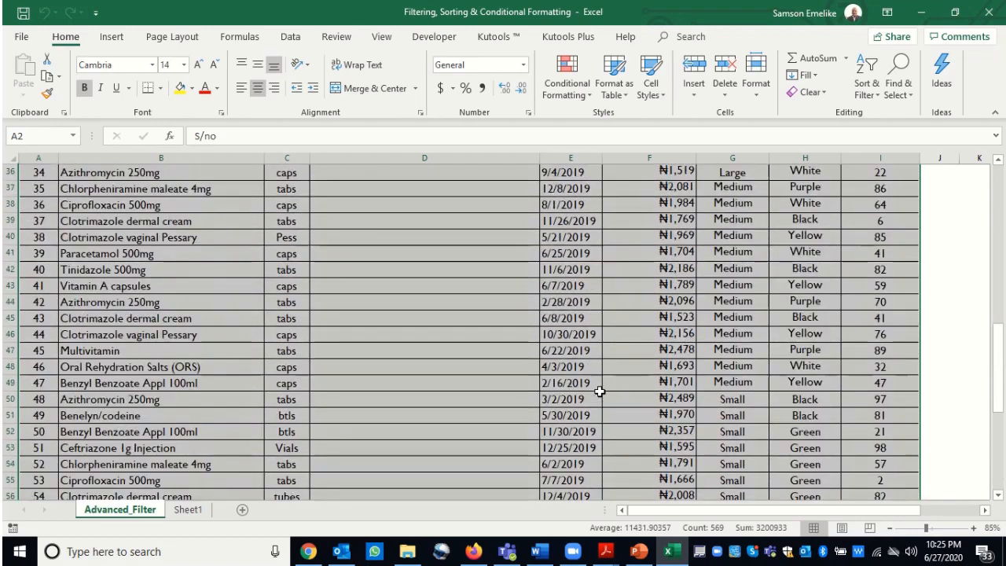
scroll(599, 392, up, 5)
scroll(599, 392, up, 5)
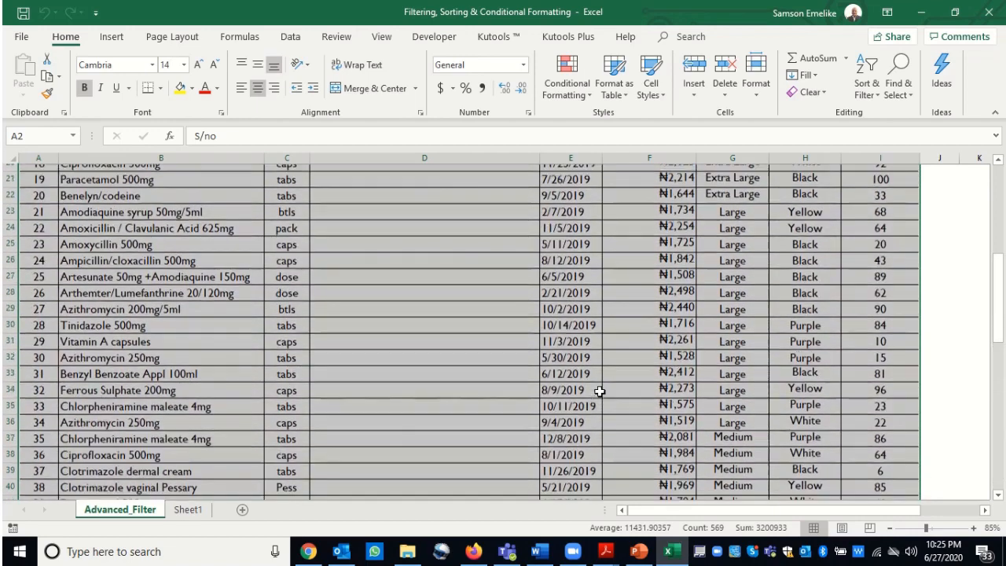
scroll(369, 305, up, 3)
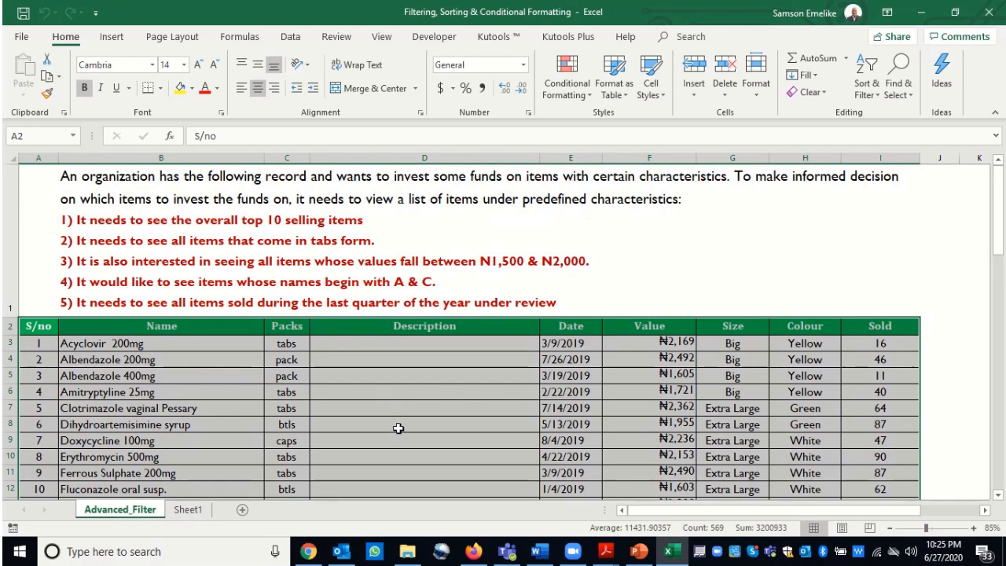
click(373, 361)
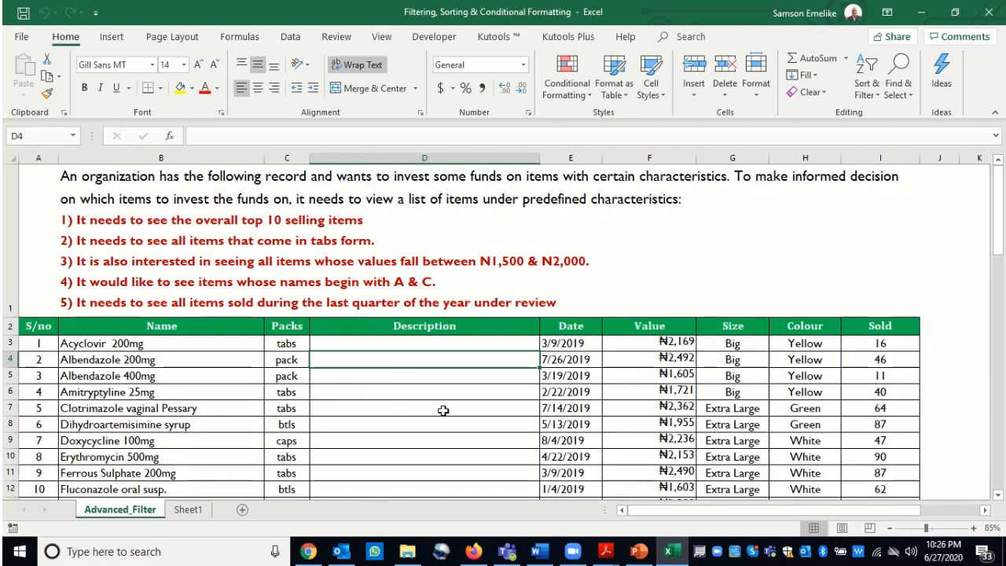
key(ctrl+t)
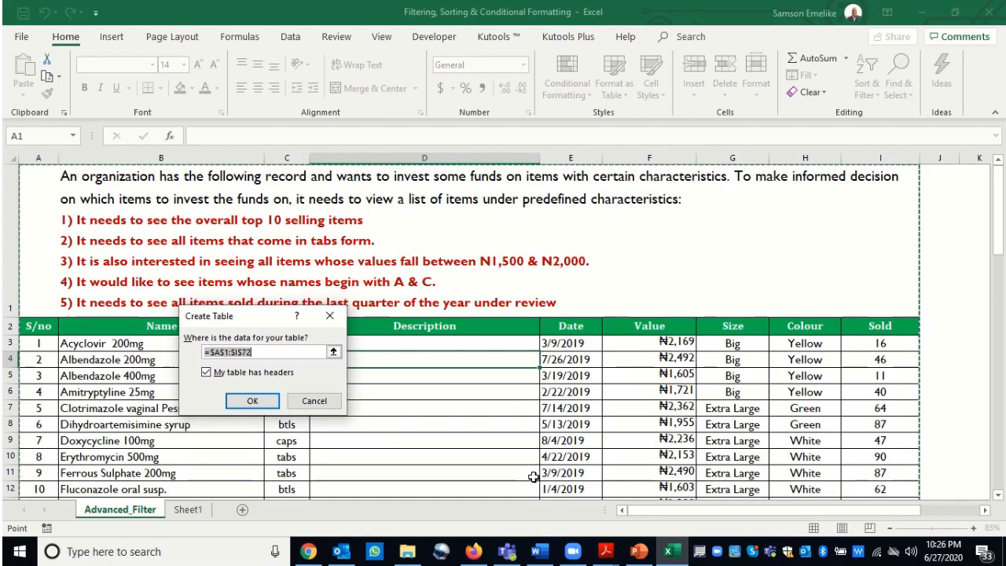
key(Escape)
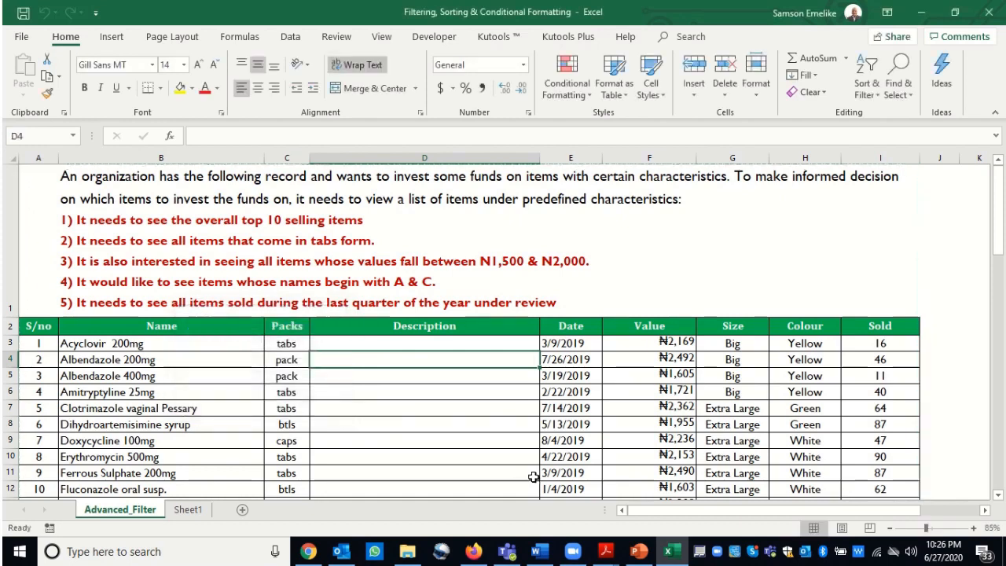
Insert a blank row between the question text and the header row, and shrink it to a narrow spacer.
click(10, 326)
right_click(9, 326)
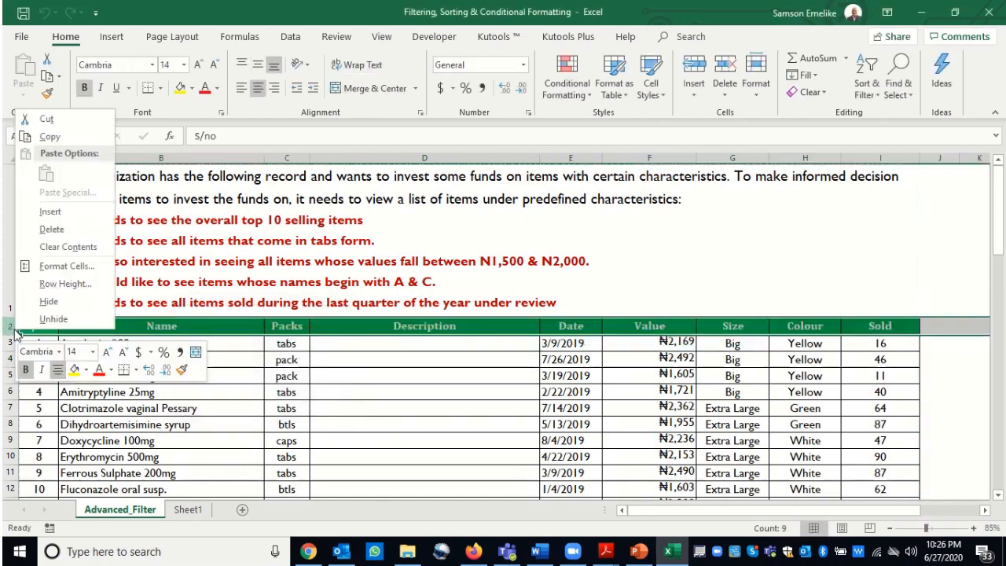
click(51, 212)
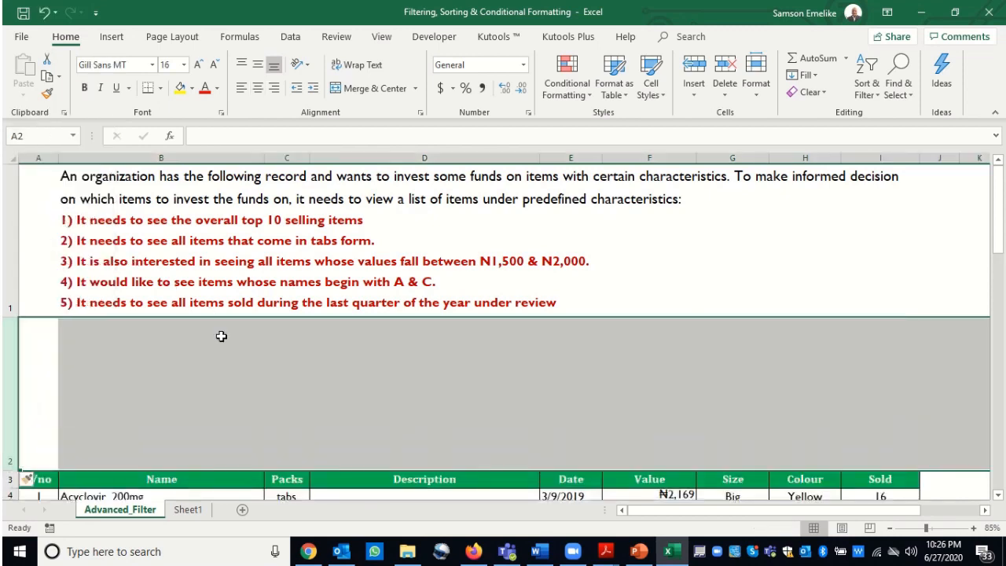
drag(10, 469, 36, 331)
click(351, 404)
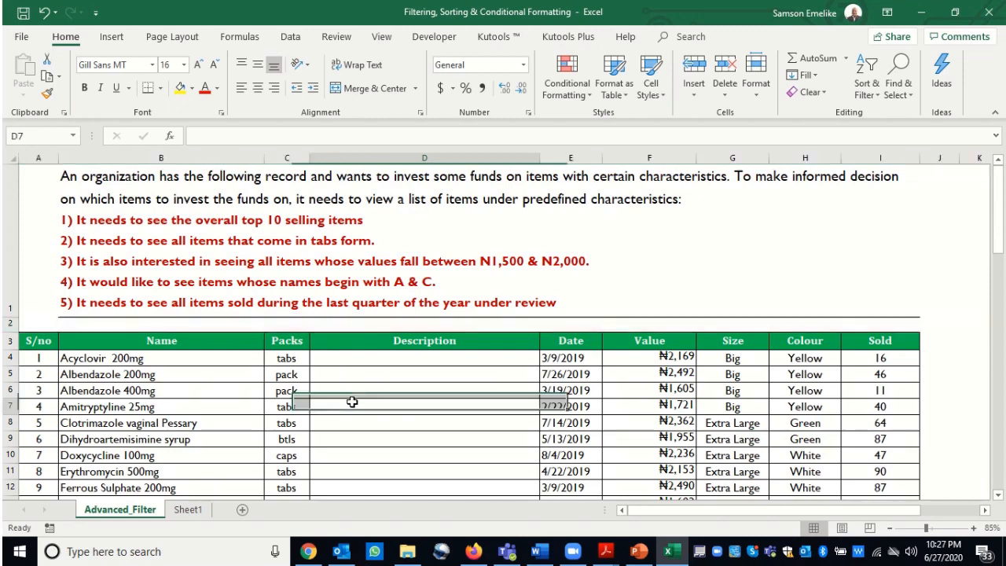
Convert the records in A3:I73 into a table with headers, checking that the range reaches the last record.
click(447, 426)
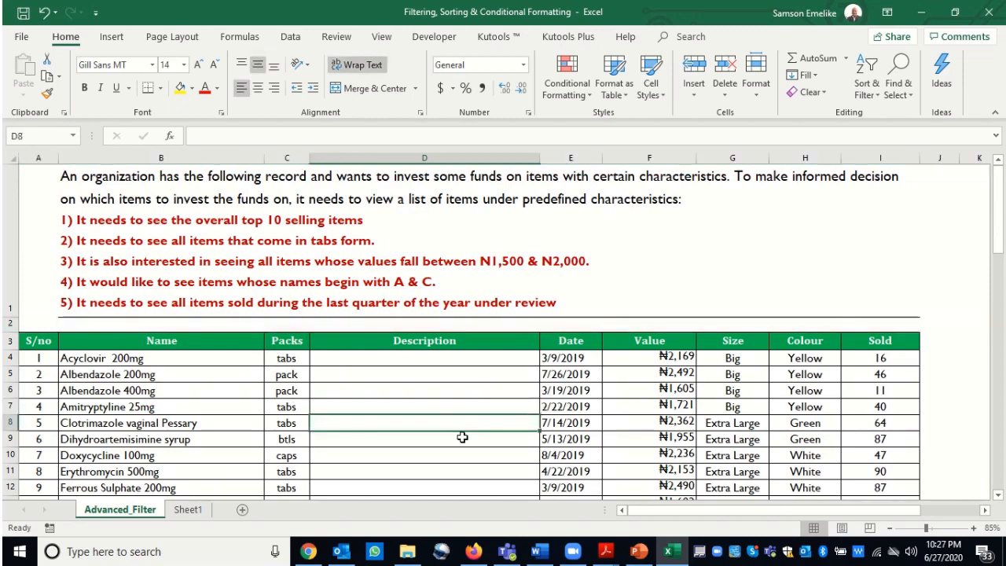
key(ctrl+t)
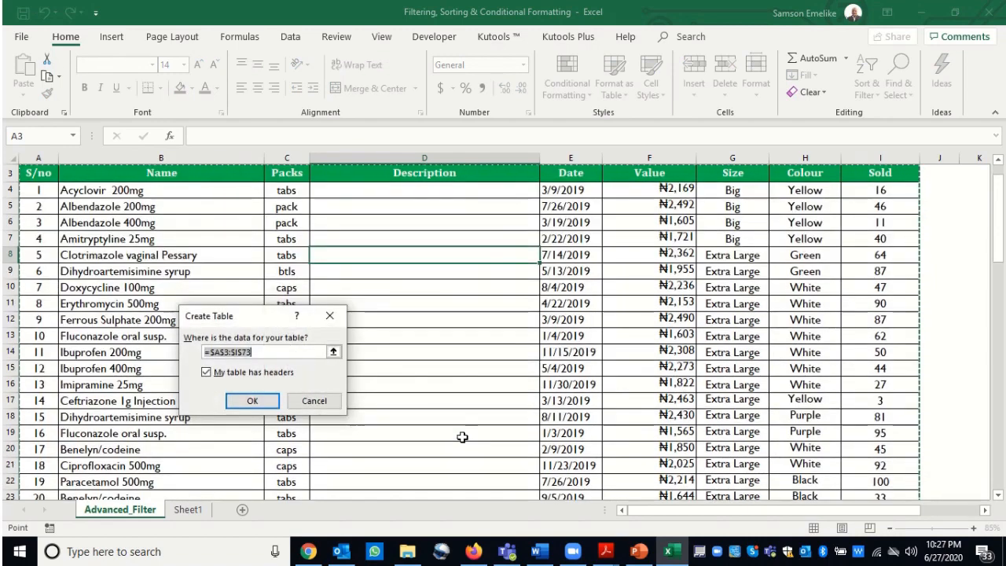
drag(997, 226, 1004, 481)
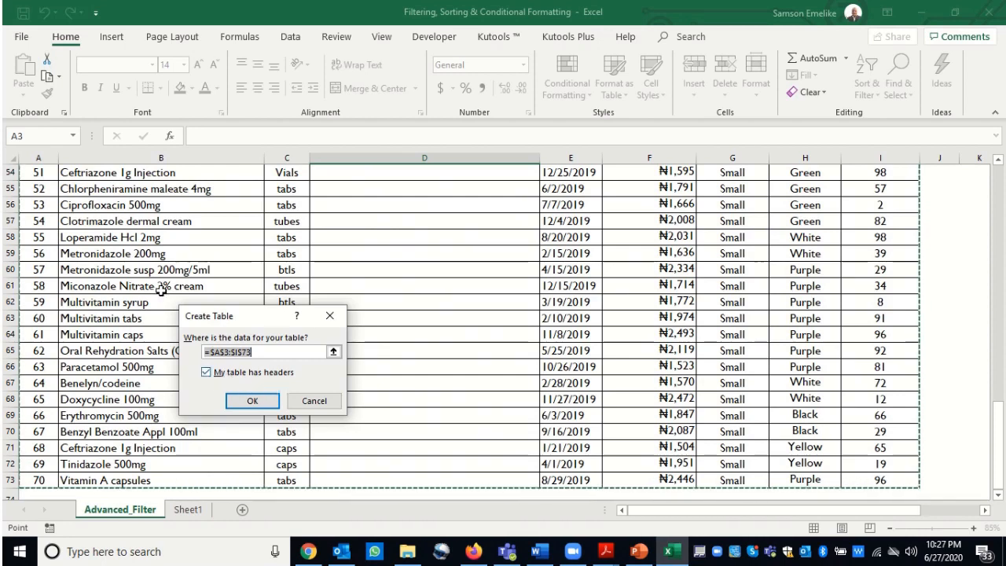
click(267, 405)
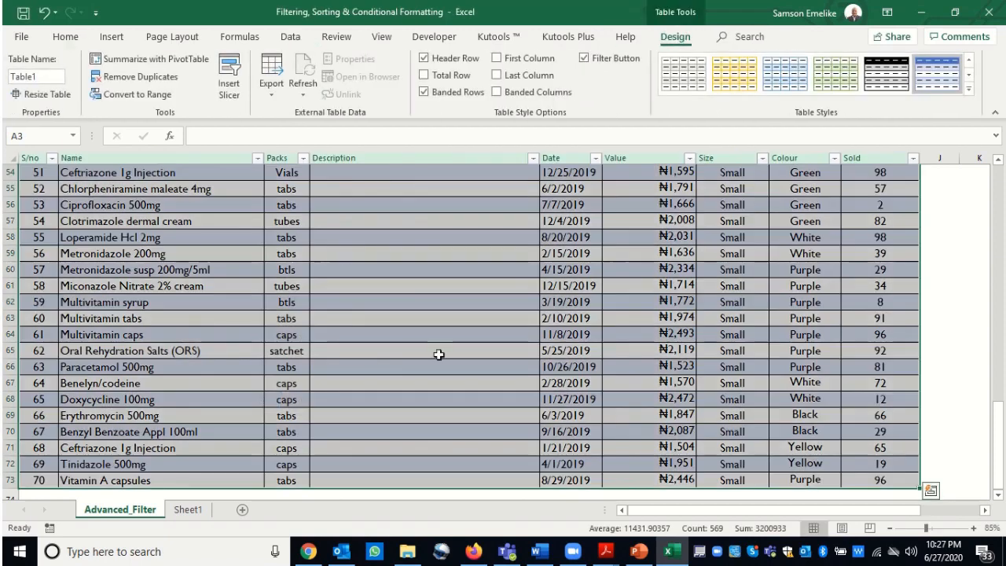
Rename the table as Filtering_Table.
drag(998, 448, 997, 179)
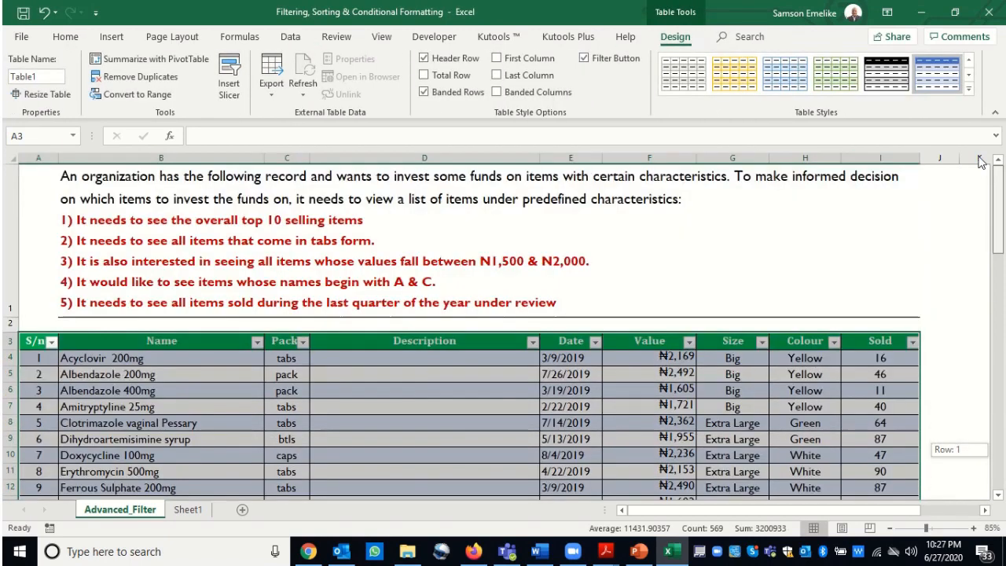
click(42, 77)
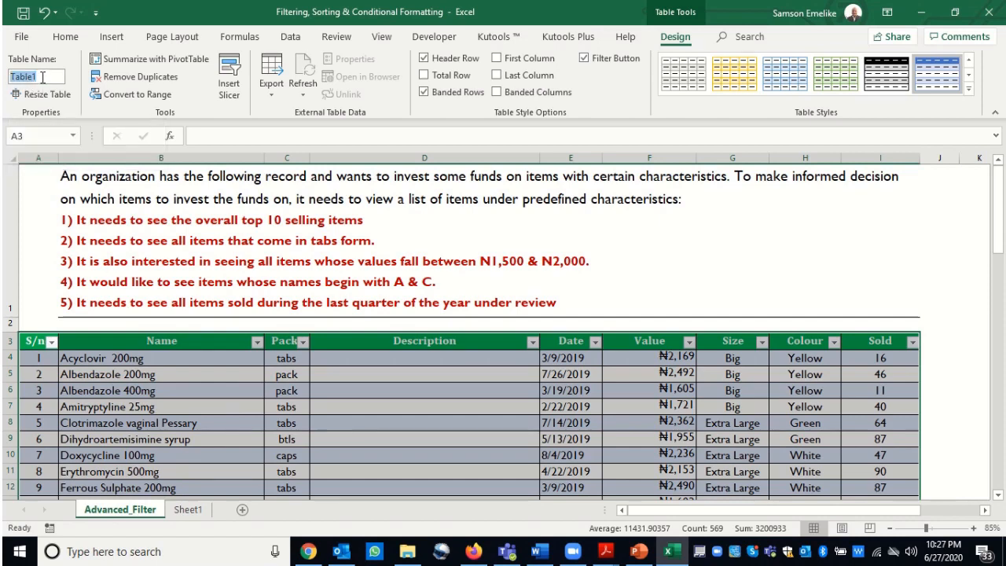
text(Filt)
text(ering_Table)
key(Return)
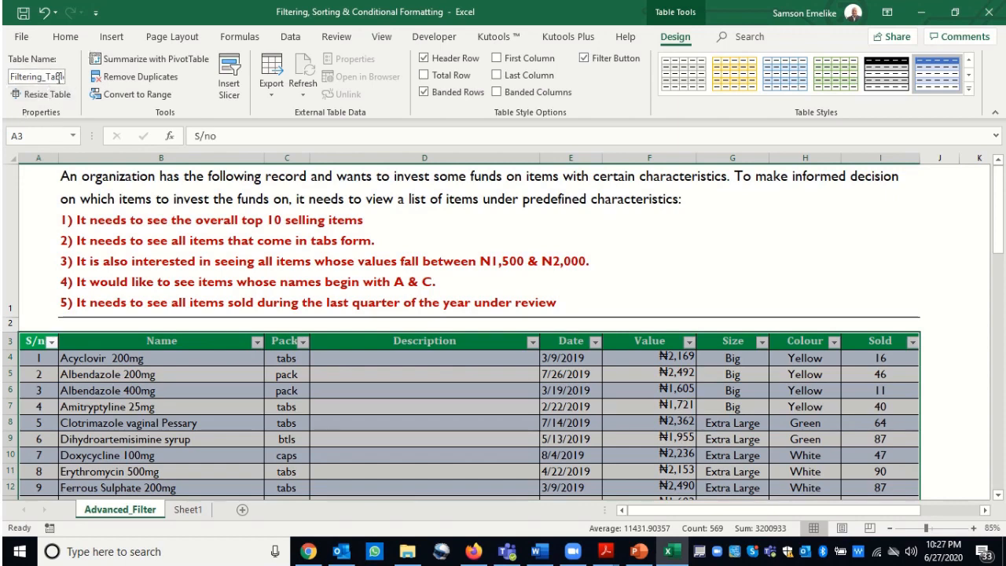
click(418, 374)
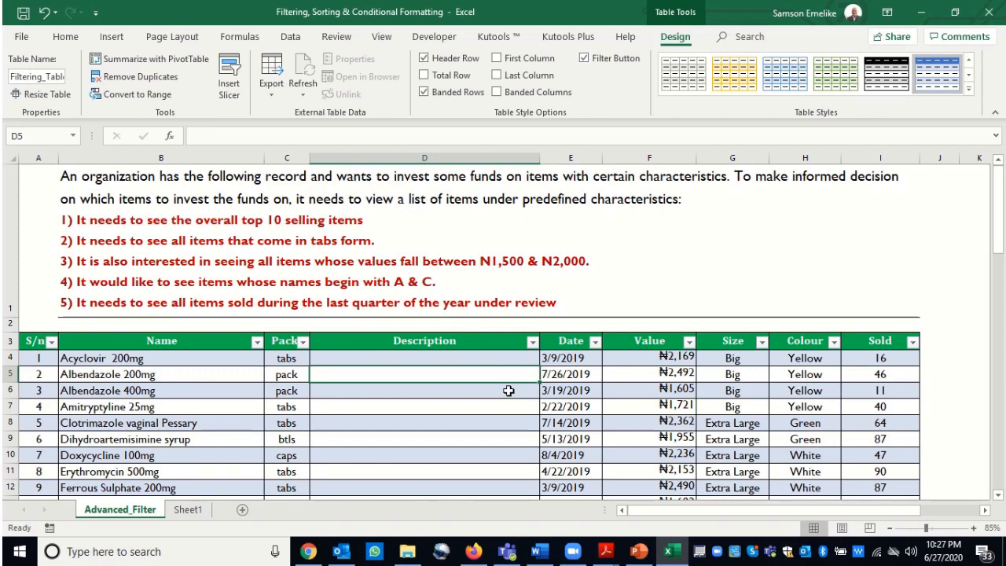
Insert slicers for the Name, Packs, Date and Sold columns of the table.
click(576, 379)
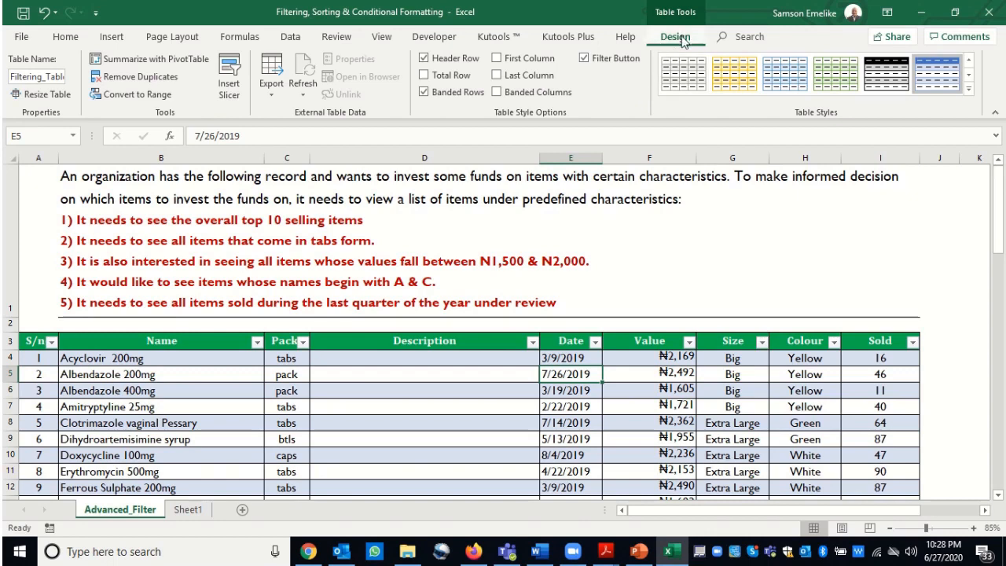
click(229, 85)
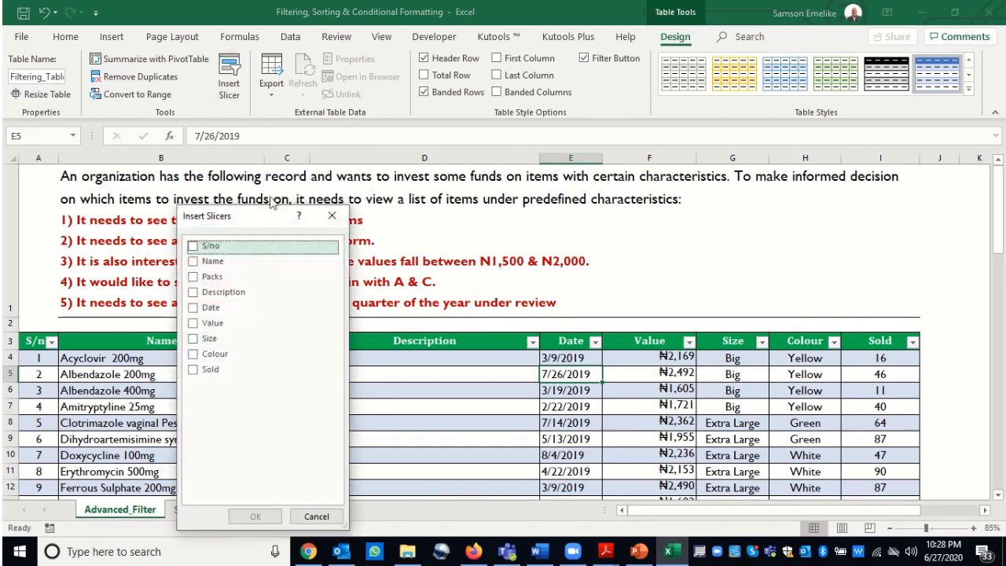
drag(250, 219, 713, 258)
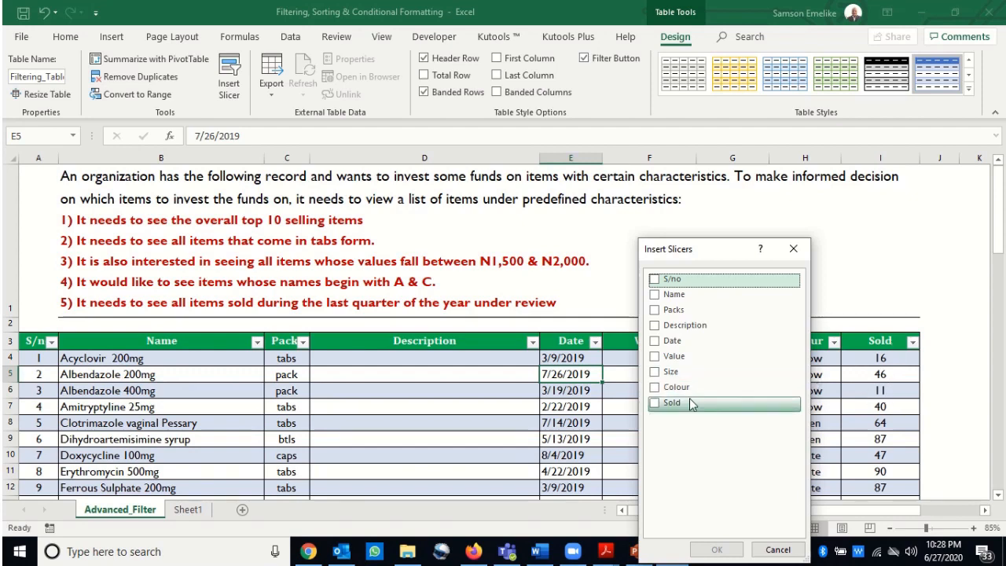
click(654, 403)
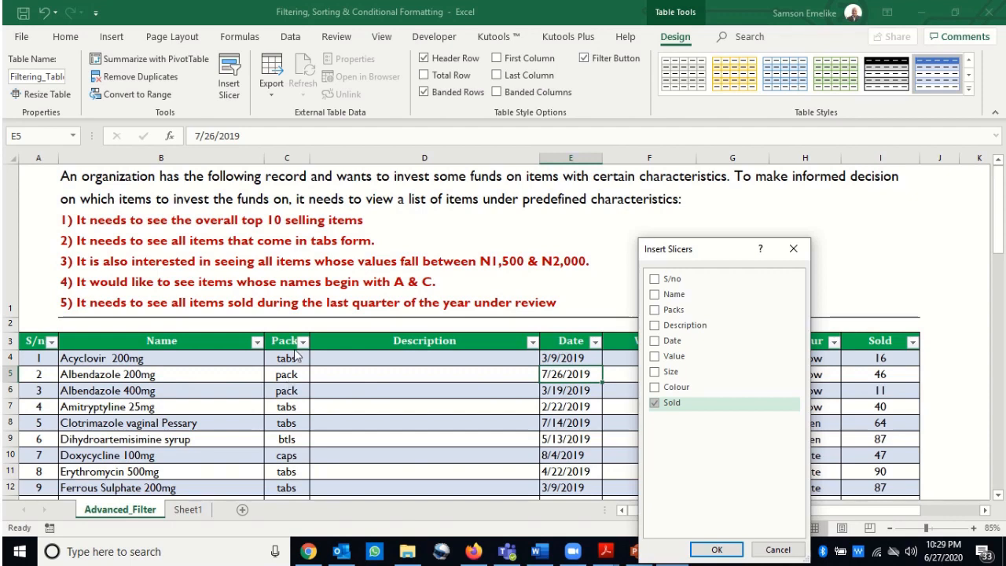
click(657, 312)
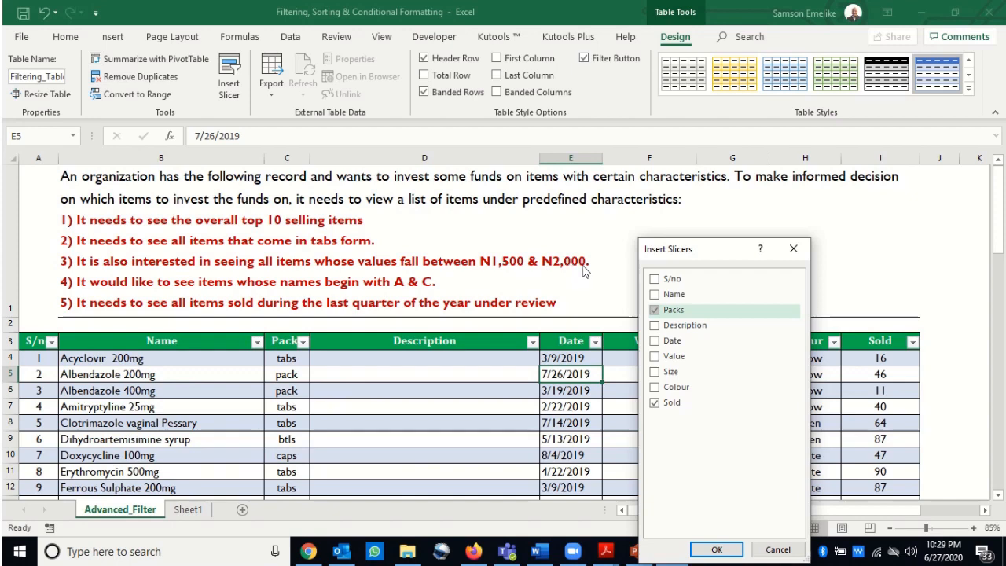
mouse_move(689, 250)
mouse_down()
mouse_move(426, 342)
mouse_move(682, 255)
mouse_up()
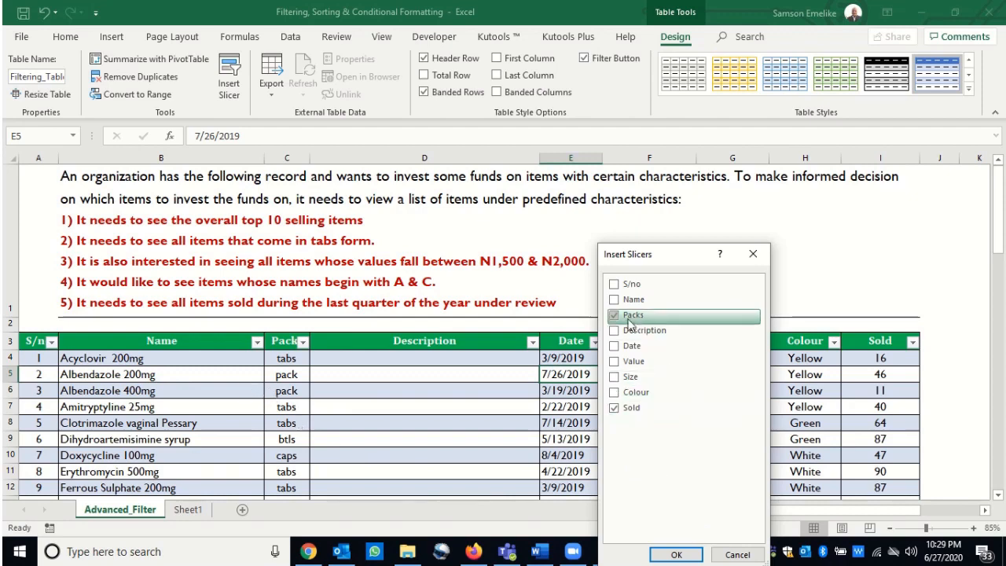
click(632, 300)
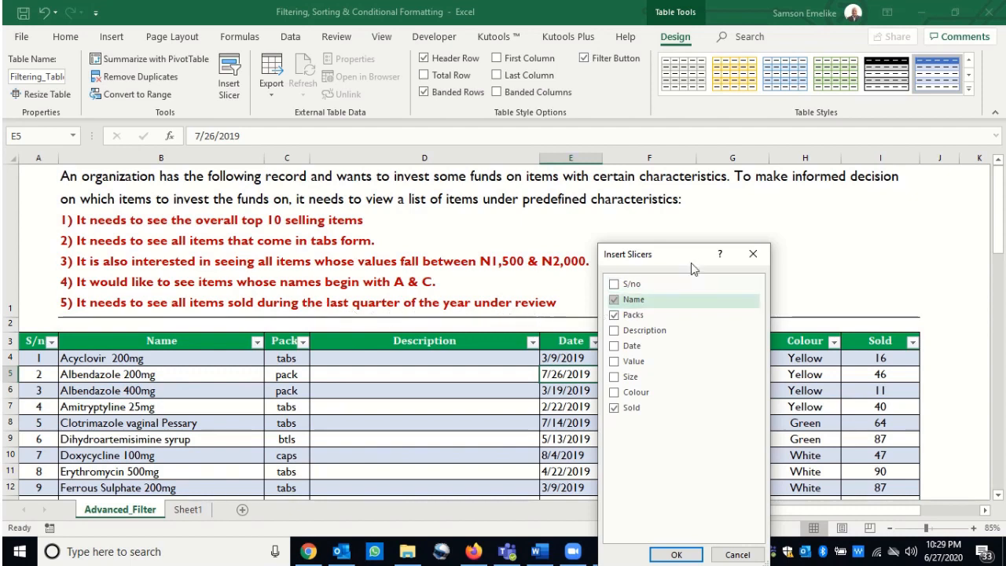
drag(686, 256, 373, 285)
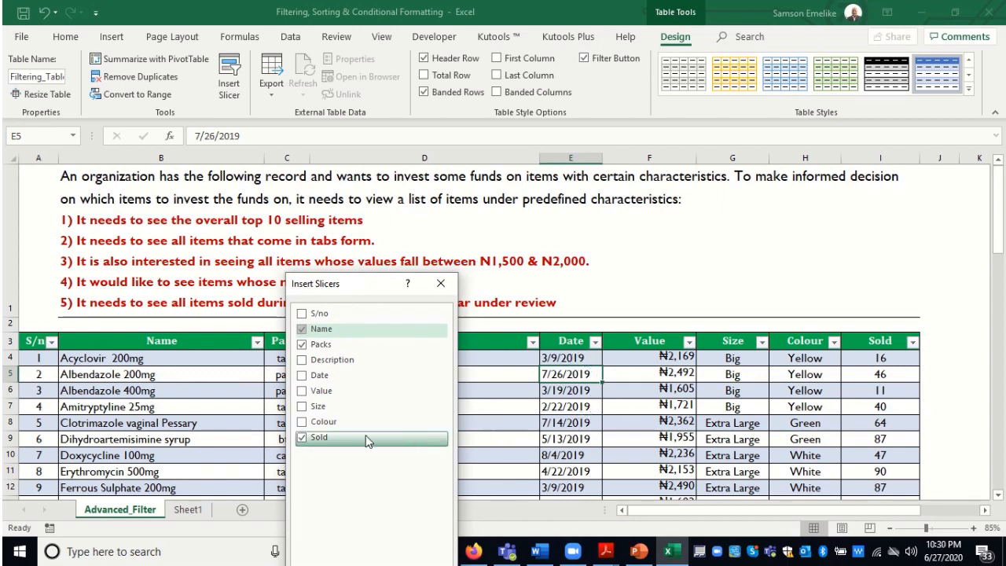
click(303, 376)
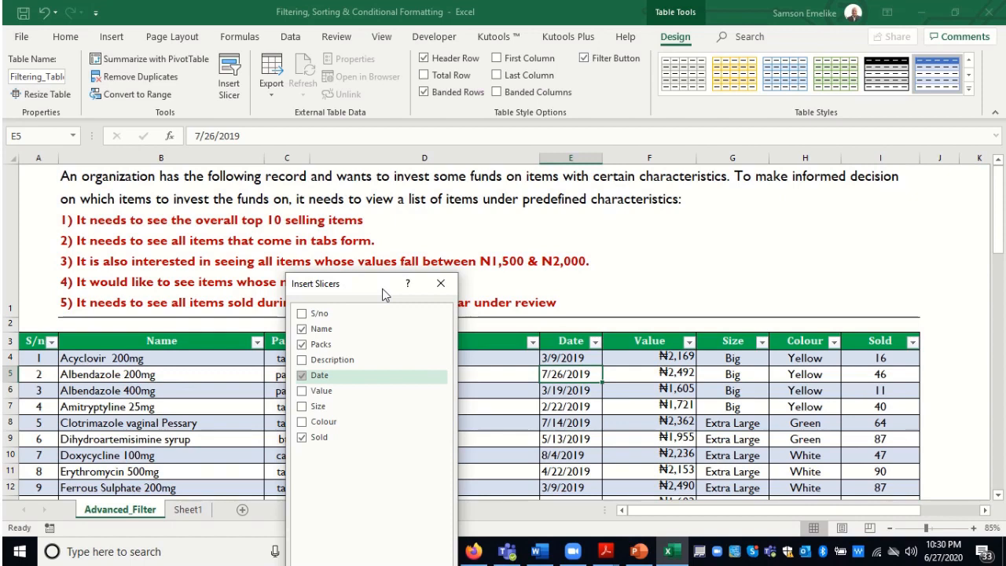
drag(385, 294, 399, 208)
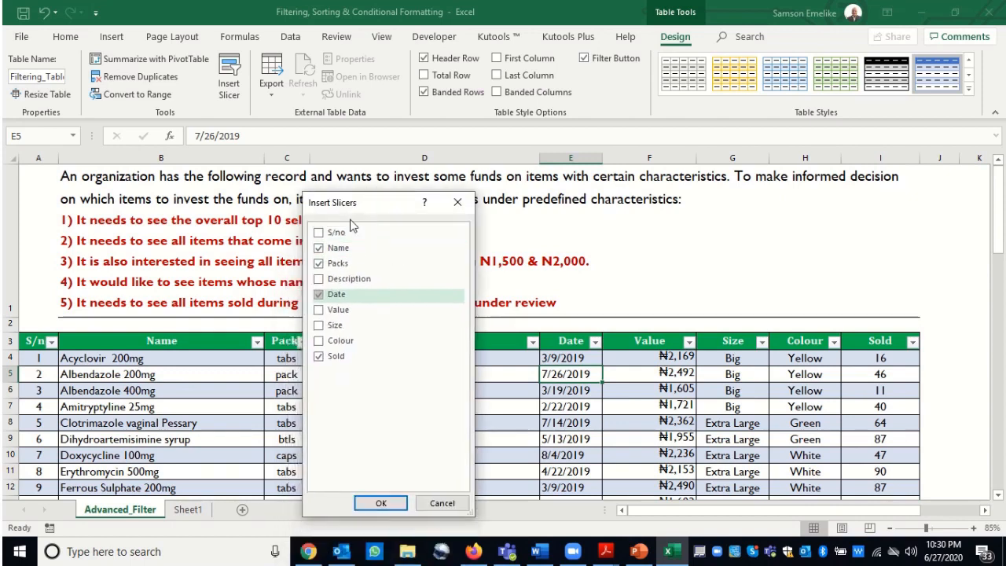
click(381, 505)
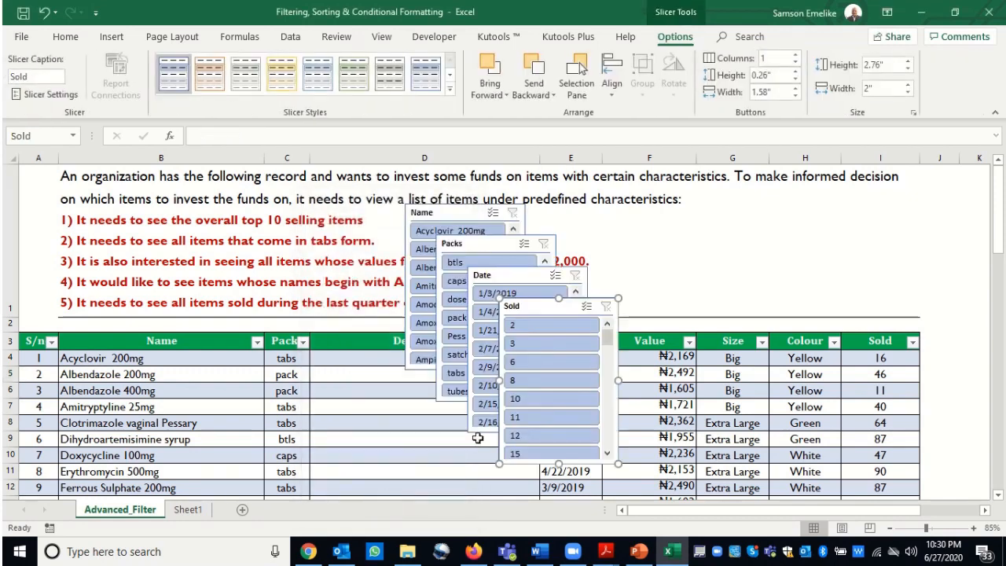
Arrange the four overlapping slicers side by side above the table in the order Packs, Name, Sold, Date.
drag(535, 307, 98, 258)
drag(512, 275, 238, 260)
drag(464, 245, 599, 248)
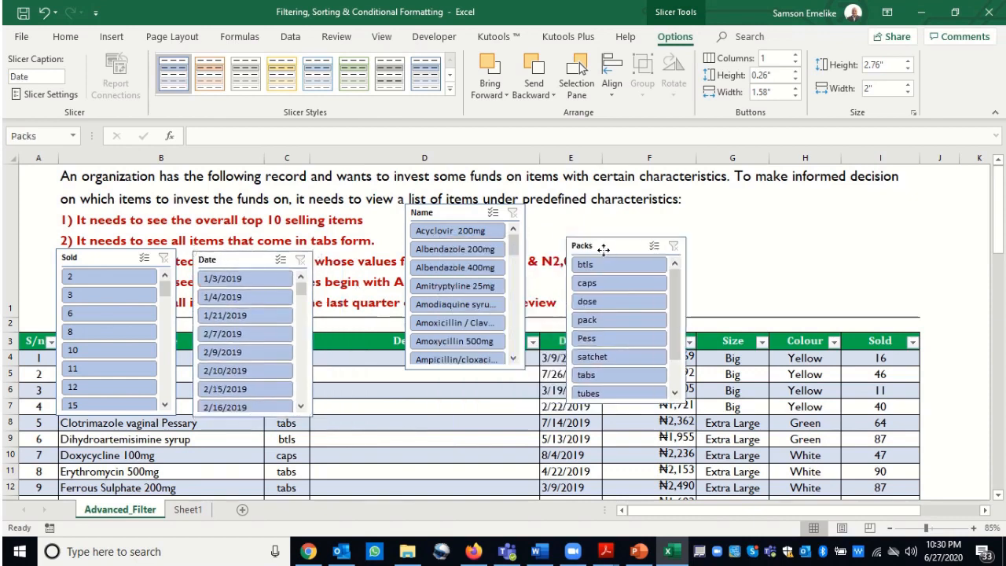
drag(451, 212, 360, 261)
drag(620, 249, 523, 180)
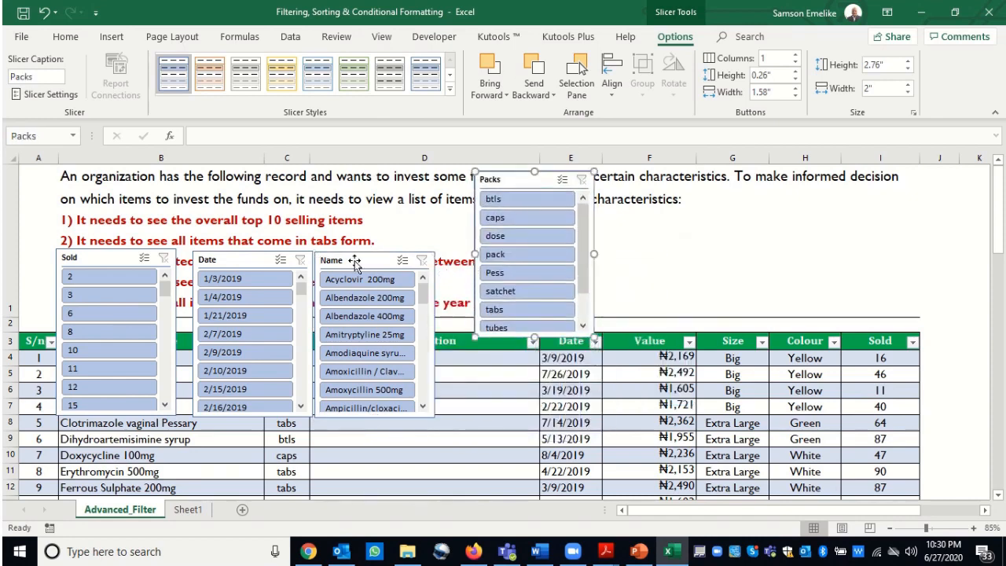
drag(355, 258, 638, 177)
drag(252, 265, 406, 184)
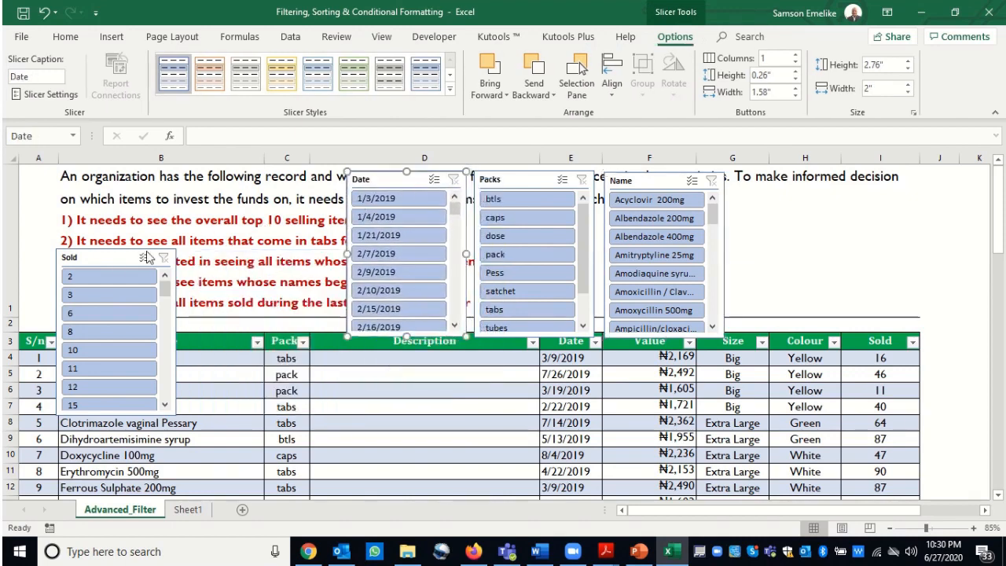
drag(110, 258, 745, 186)
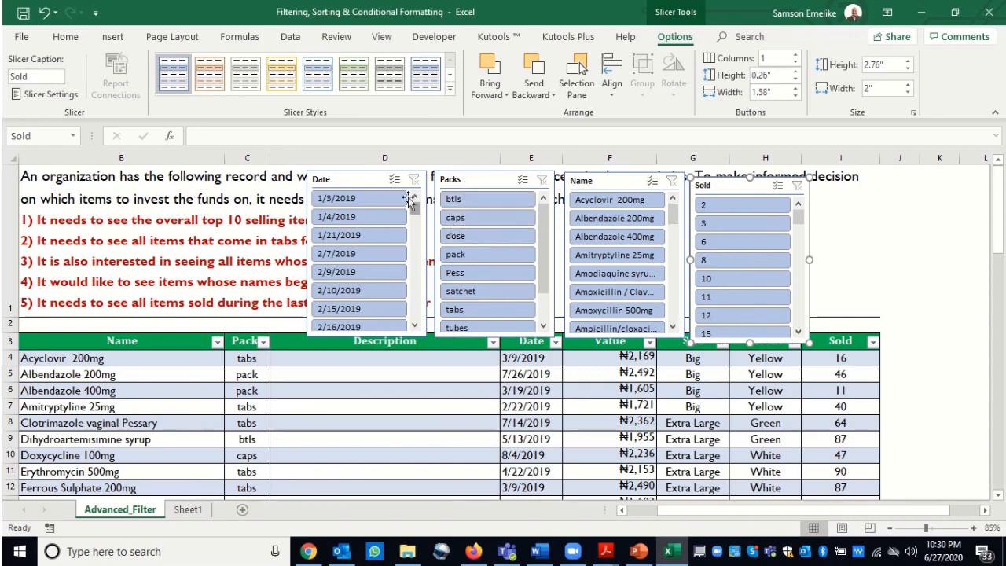
drag(362, 180, 864, 191)
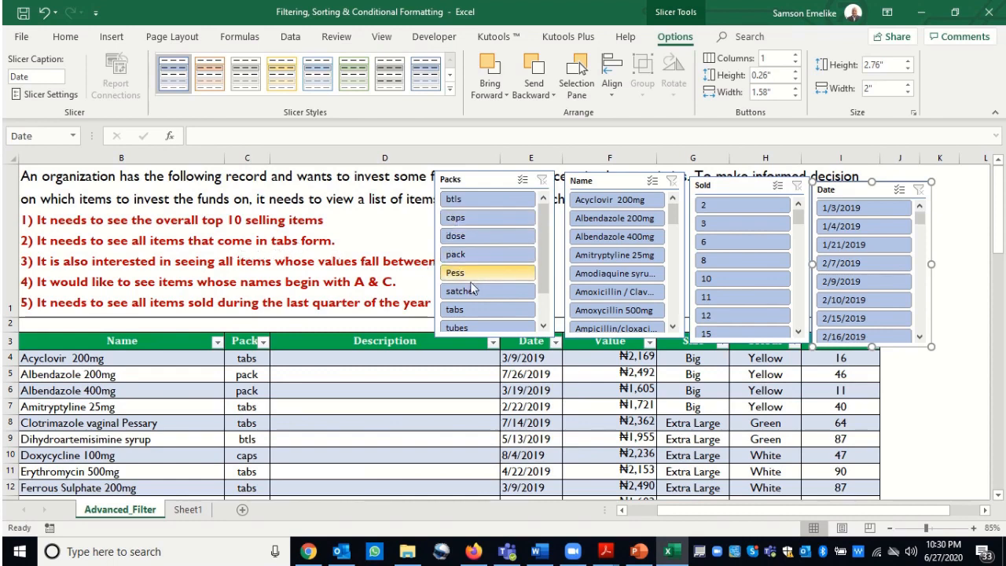
Filter the table with the Packs slicer to show only items in tabs form.
click(467, 312)
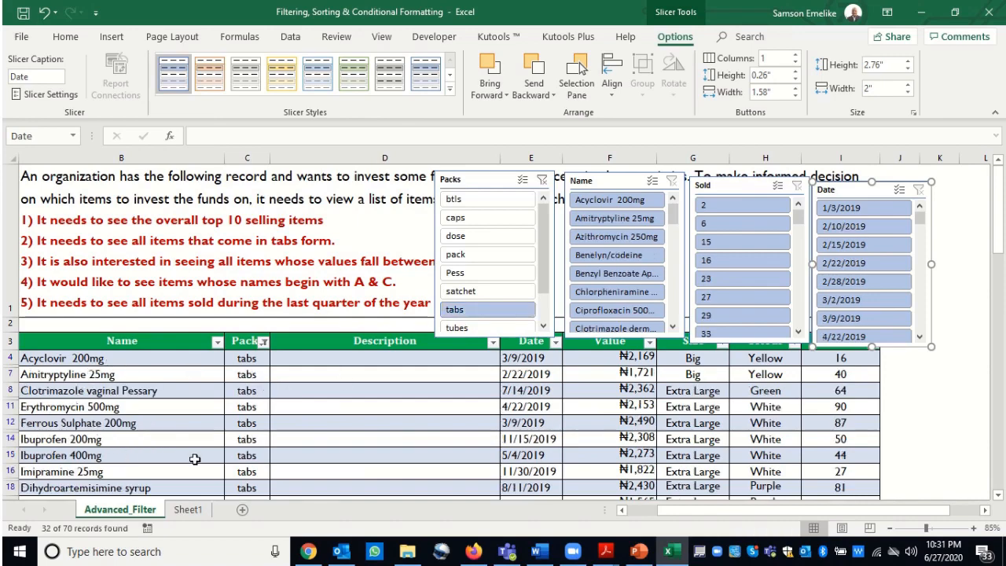
Review the tabs items, then clear, reapply and clear again the tabs filter in the Packs slicer.
drag(996, 235, 1003, 312)
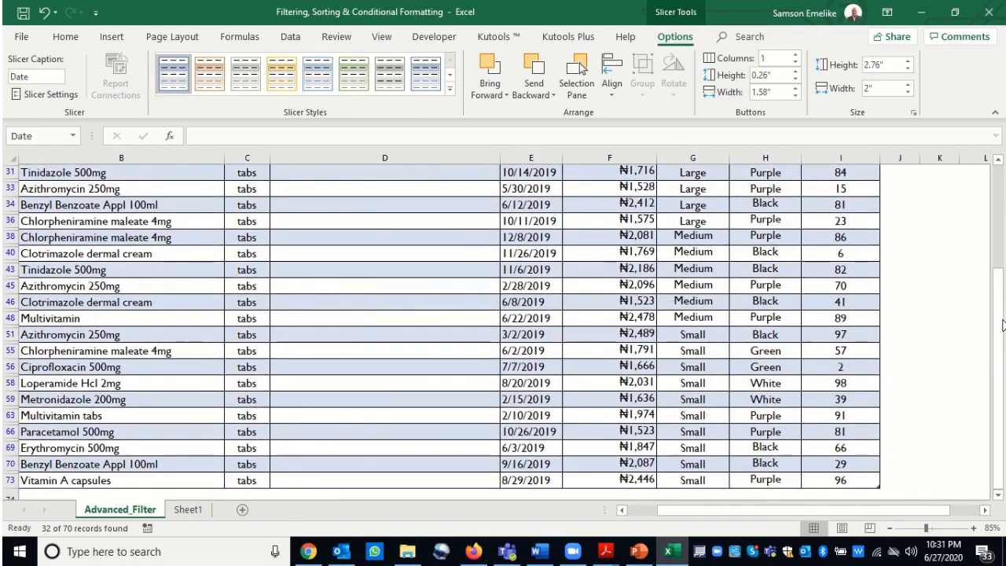
drag(996, 367, 1003, 267)
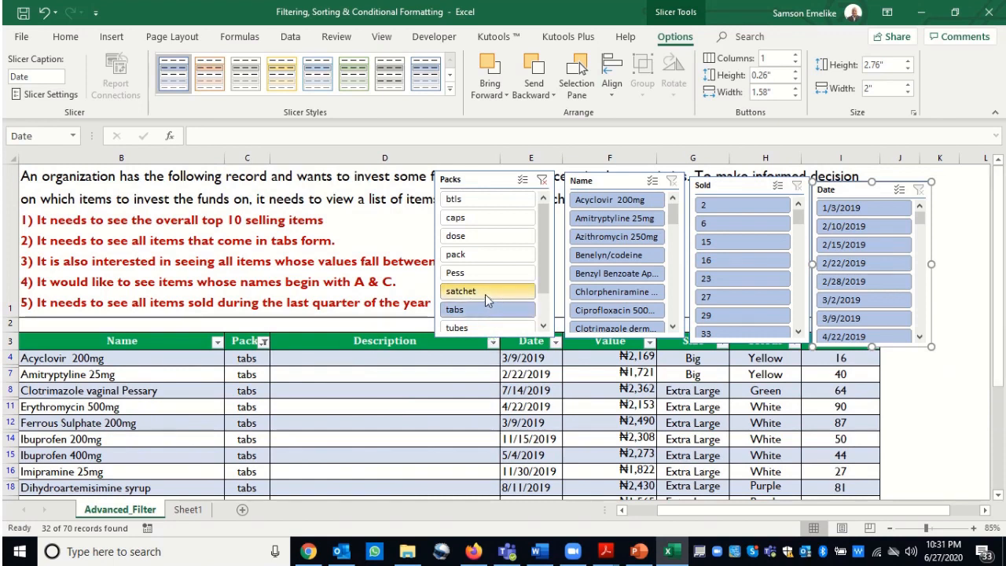
click(541, 181)
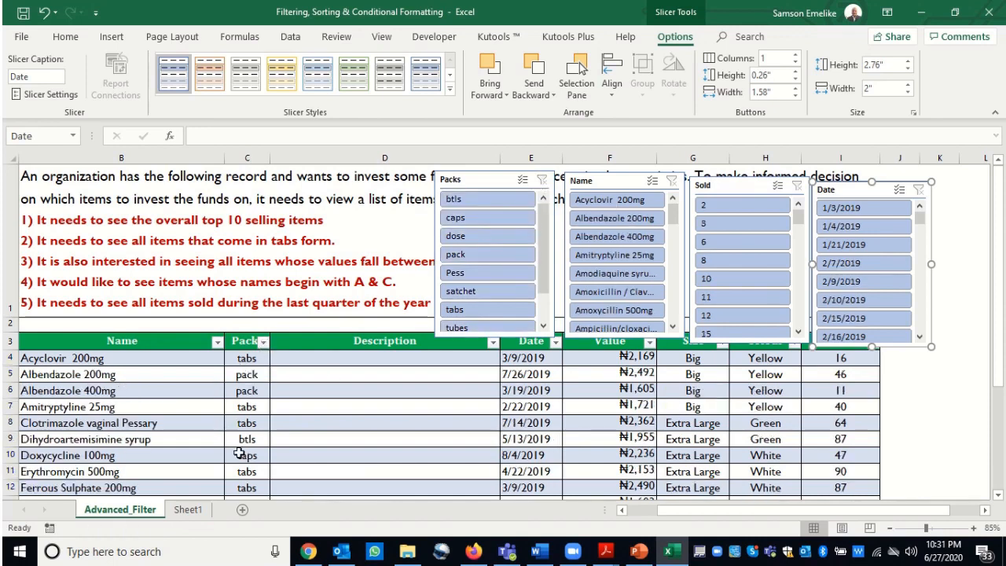
click(456, 311)
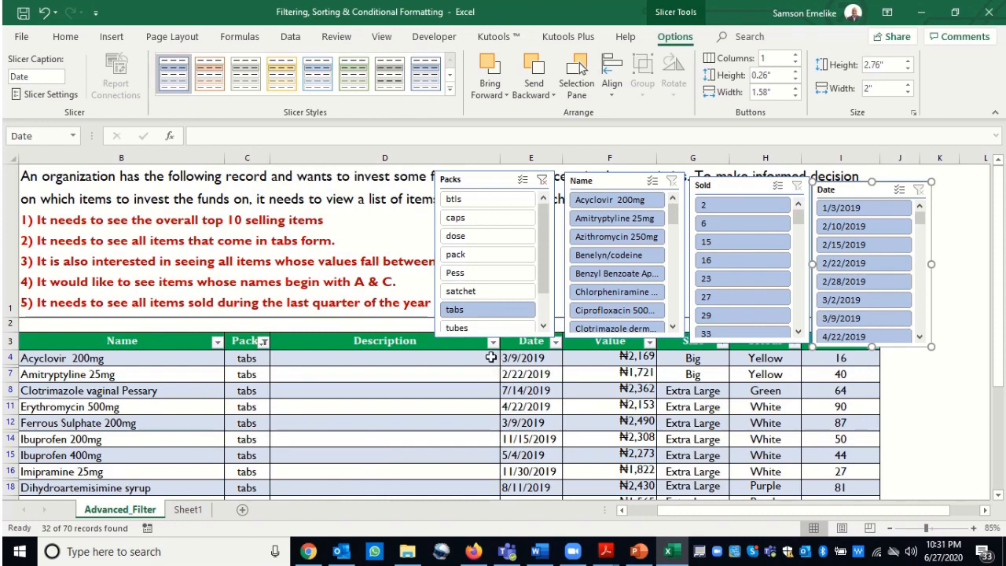
click(542, 182)
Move the Packs slicer over the table's Name column and the Name slicer over the Description column, leaving space between them.
drag(493, 180, 329, 238)
drag(605, 180, 507, 232)
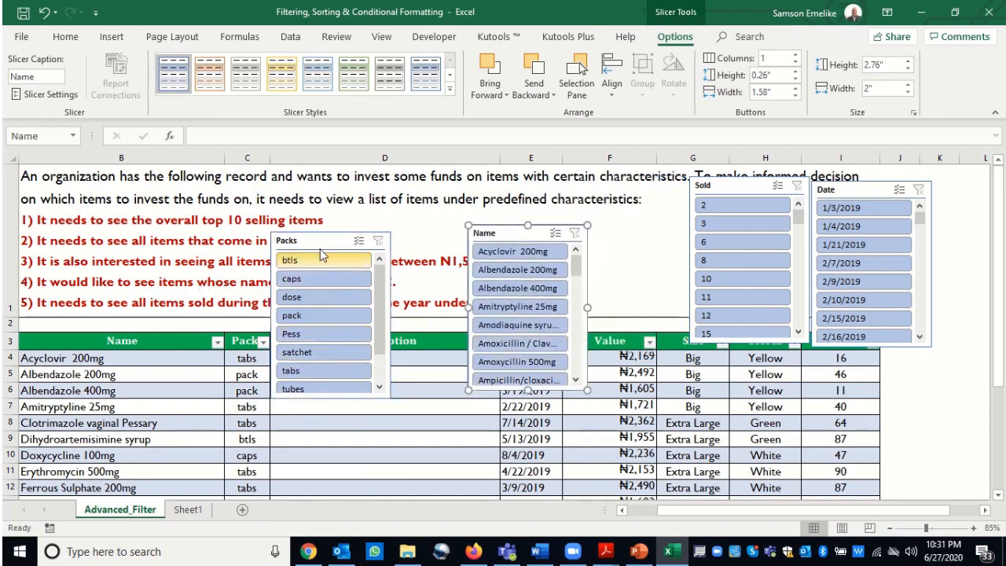
drag(316, 242, 197, 278)
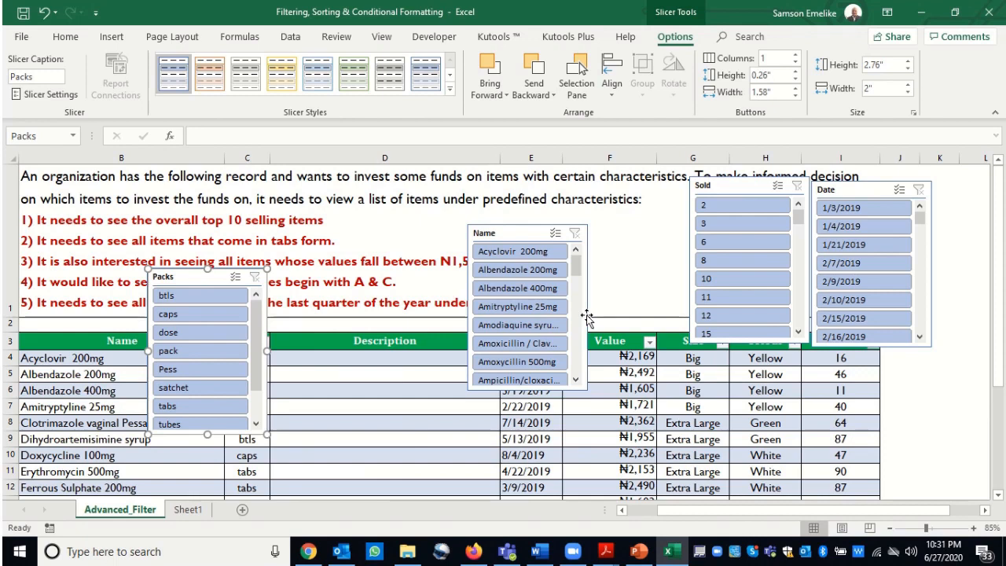
drag(511, 232, 407, 233)
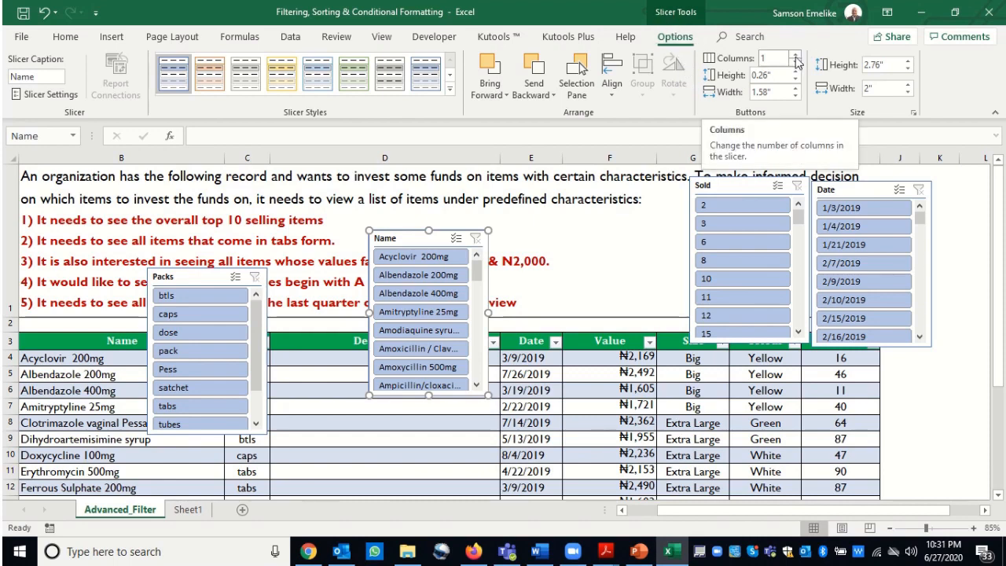
Set the Name slicer to 5 columns and enlarge it to about 3.73" high and 6.3" wide.
drag(429, 397, 428, 454)
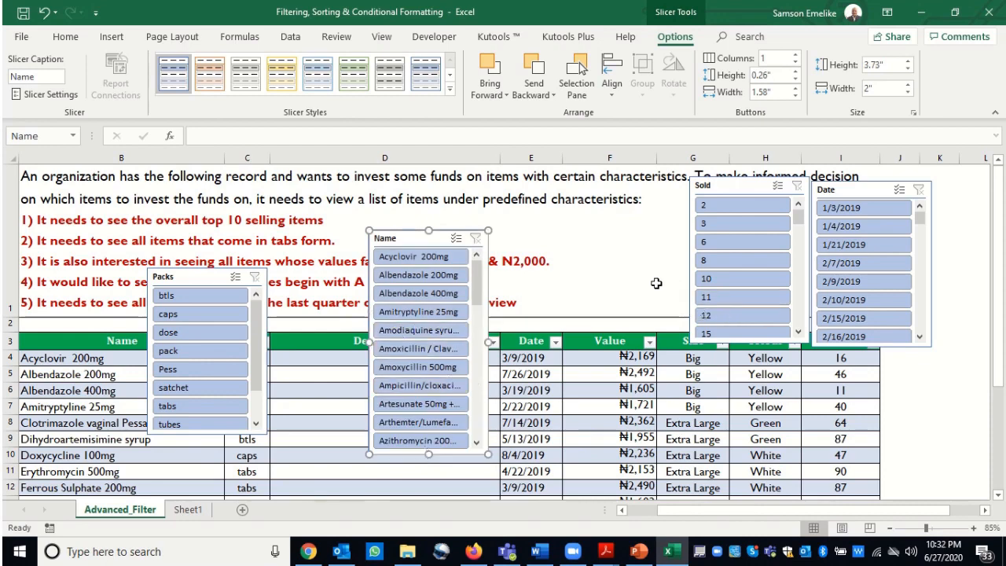
click(796, 55)
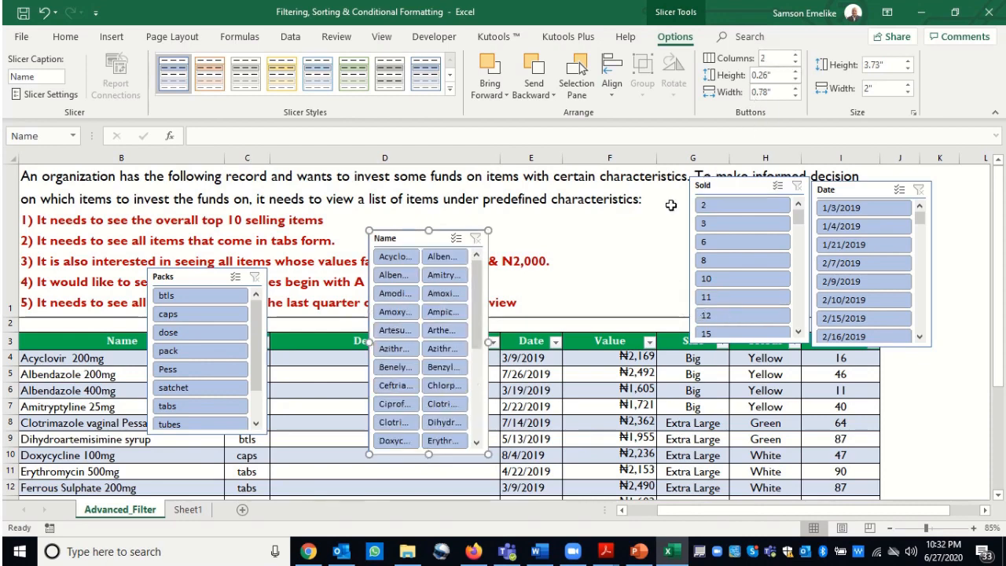
click(795, 55)
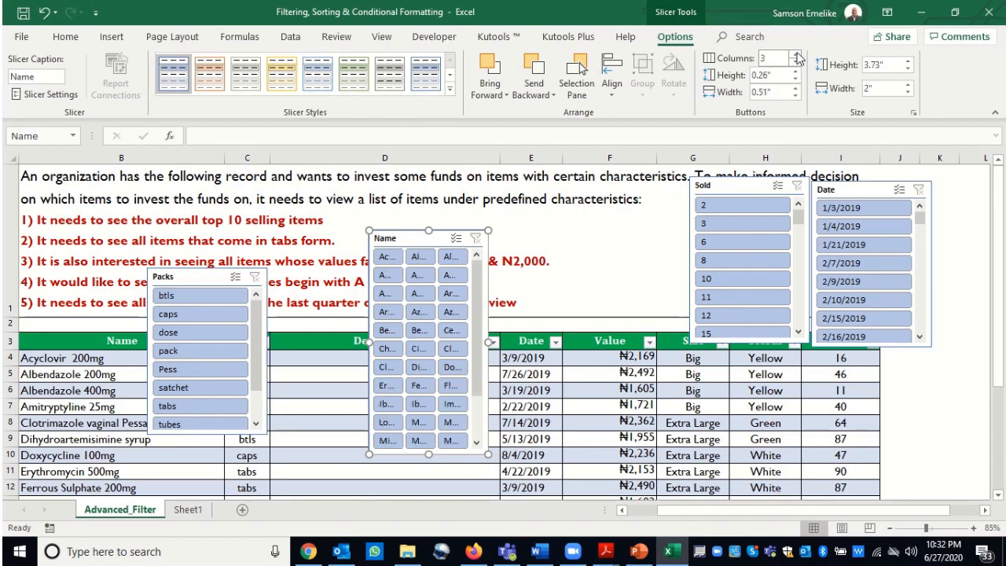
drag(489, 344, 594, 342)
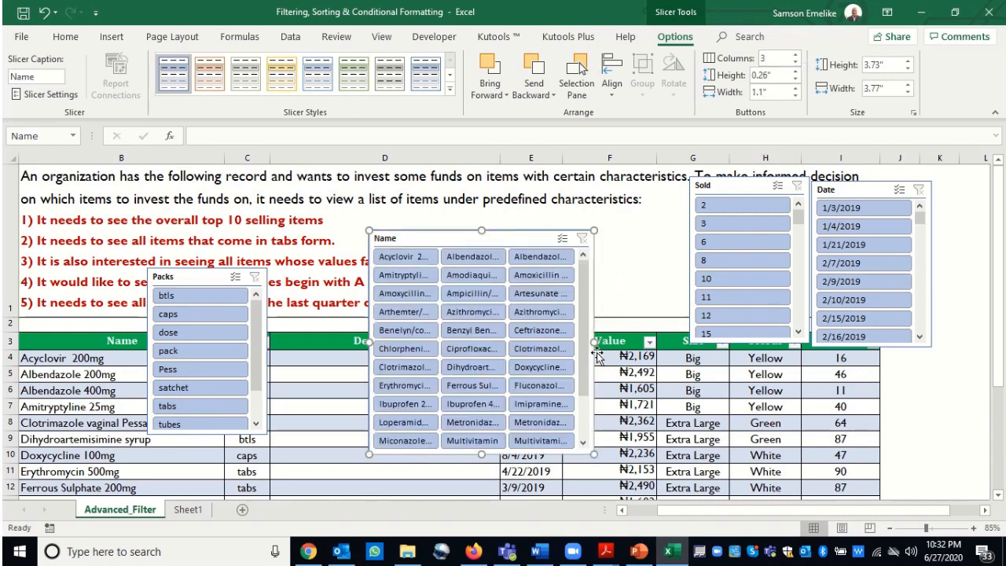
click(796, 55)
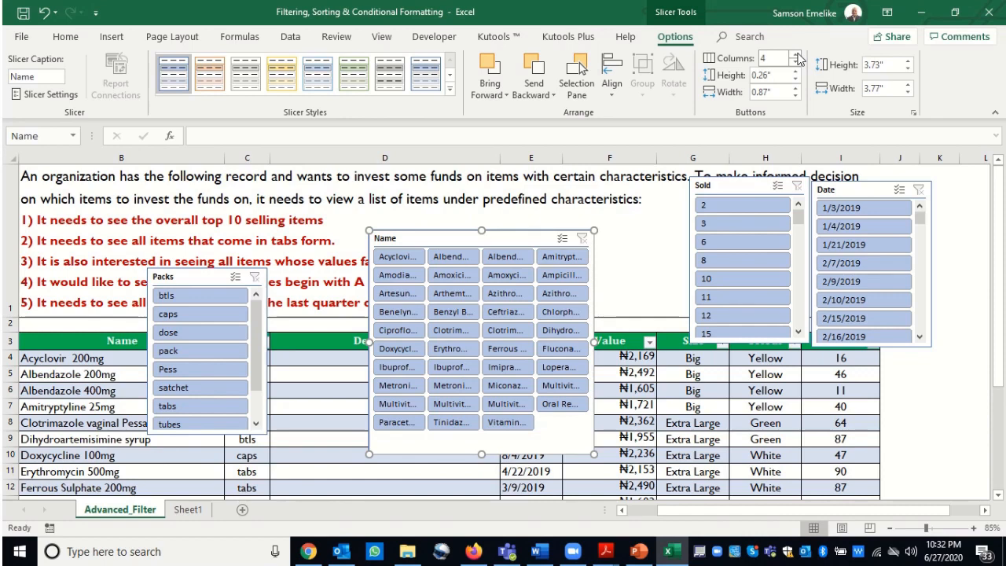
click(796, 55)
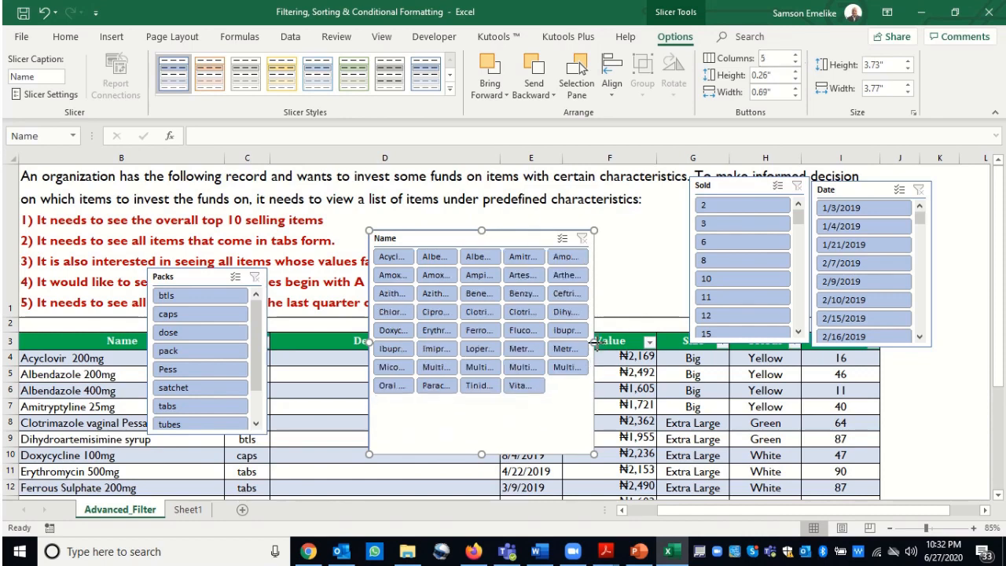
drag(595, 343, 674, 344)
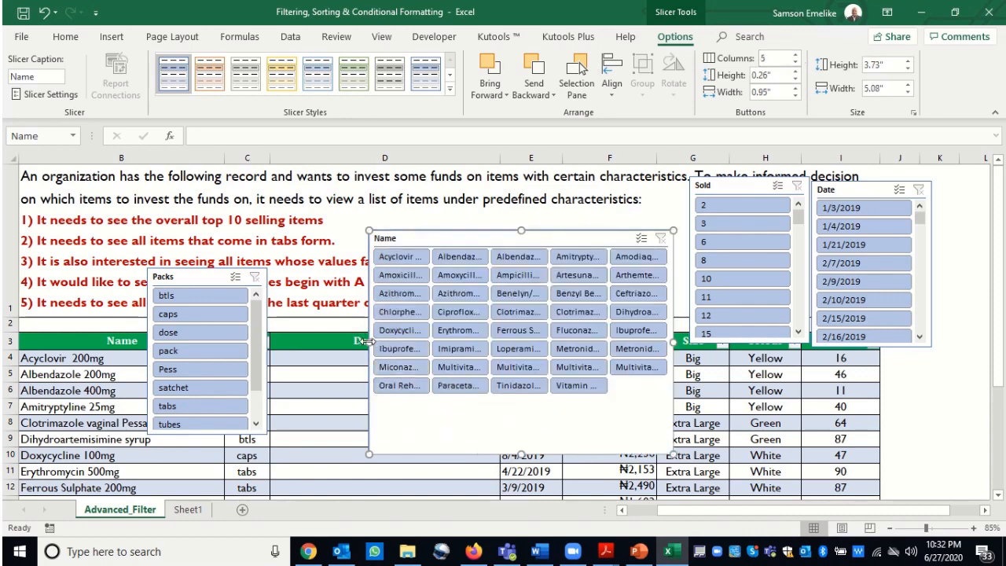
drag(368, 342, 295, 343)
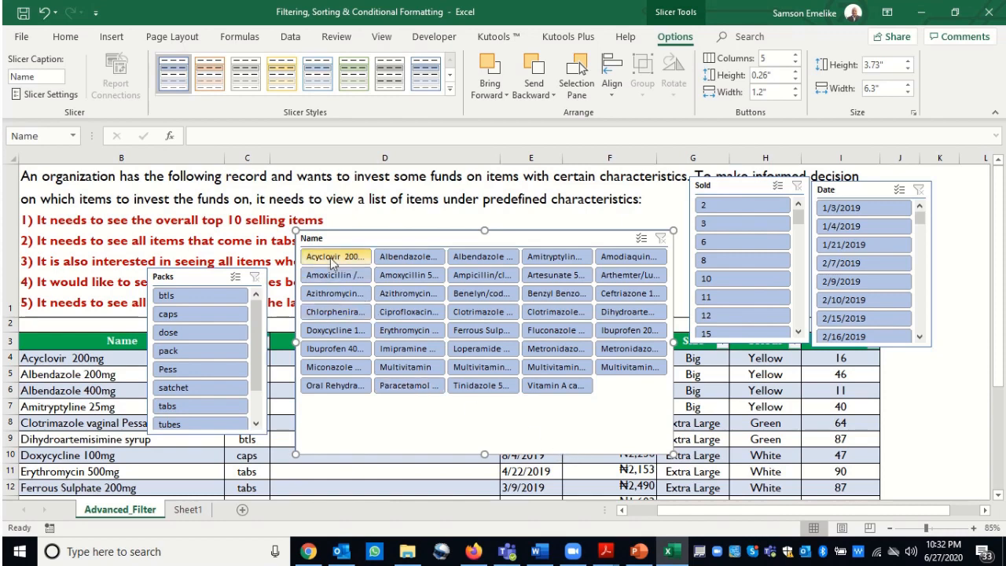
Filter the table with the Name slicer to show only items whose names begin with A or C.
click(333, 260)
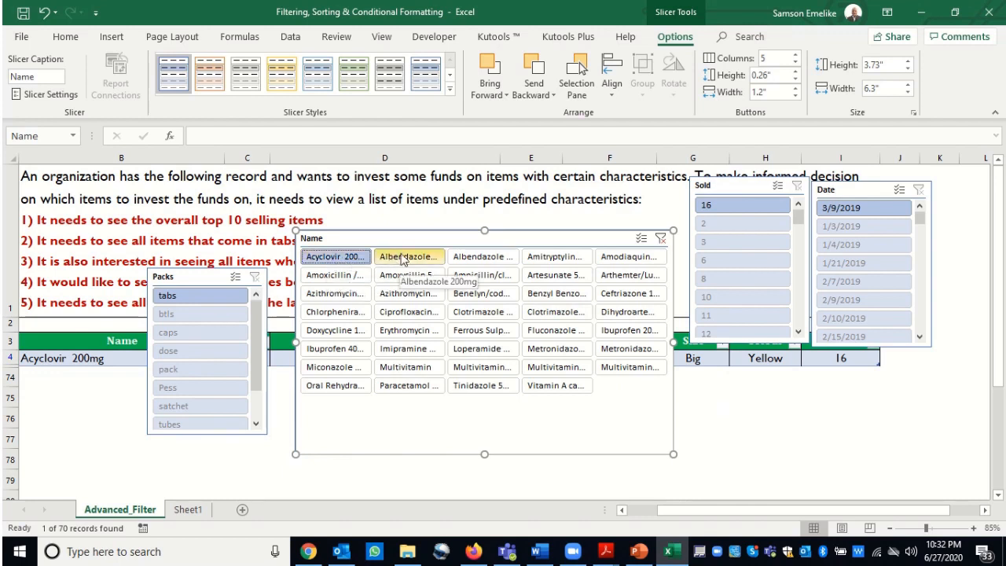
shift+click(431, 297)
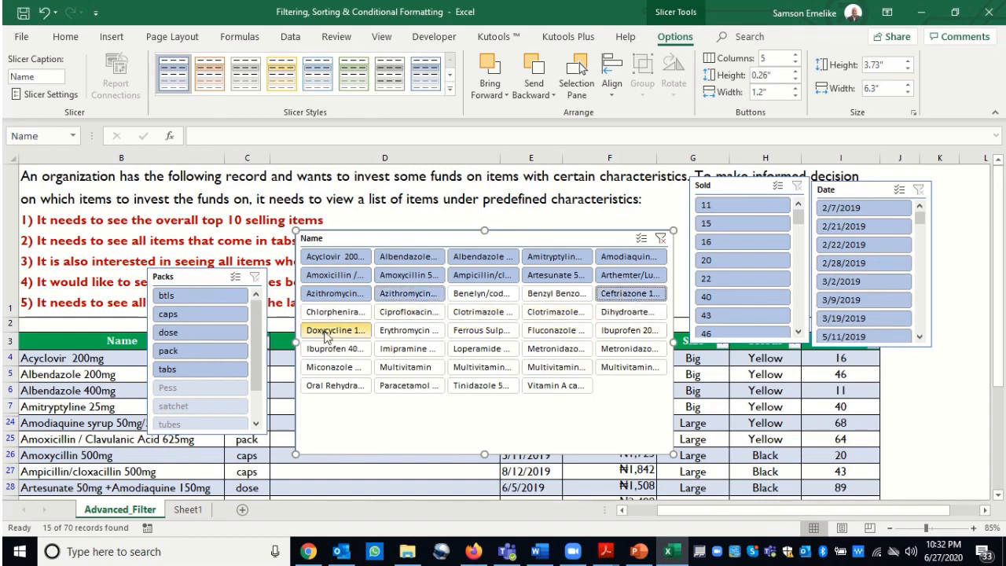
drag(347, 318, 548, 318)
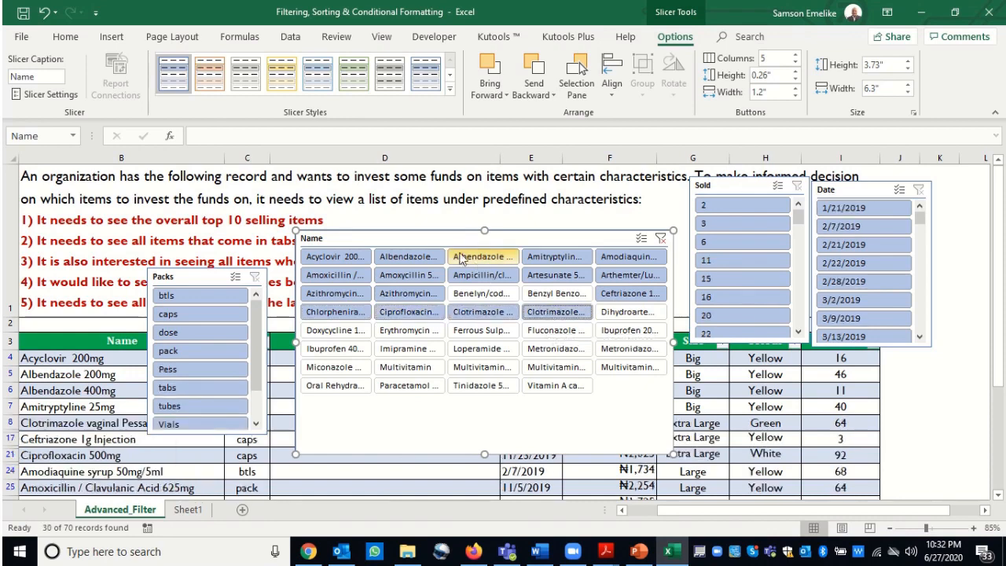
Move the Name and Packs slicers off the table's Name column and look through the filtered item names.
drag(456, 231, 702, 307)
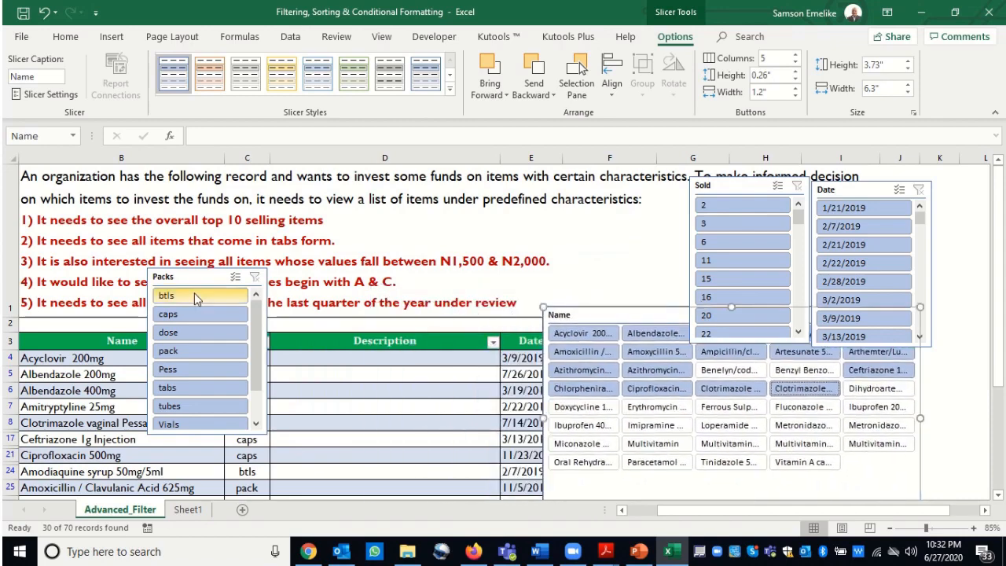
drag(228, 277, 499, 257)
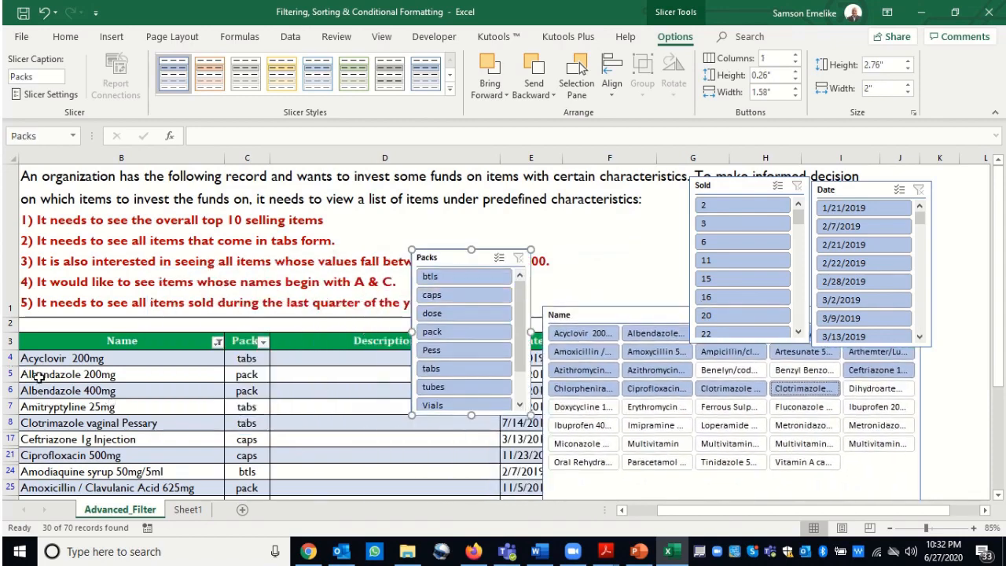
drag(1000, 330, 1002, 370)
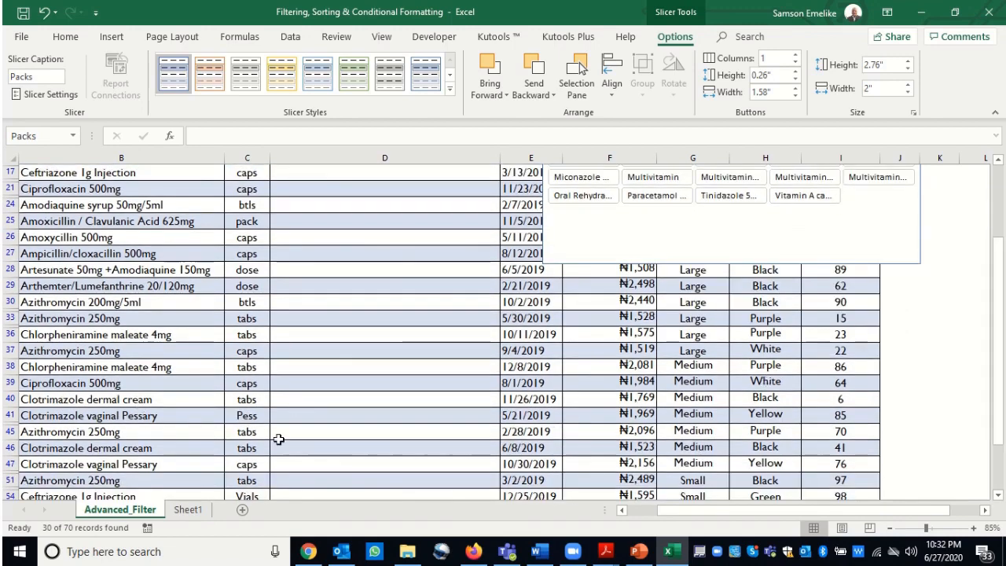
drag(1002, 338, 997, 268)
Reposition the Name and Date slicers, then set the Date slicer to 4 columns and widen it to about 5.19".
drag(645, 300, 145, 309)
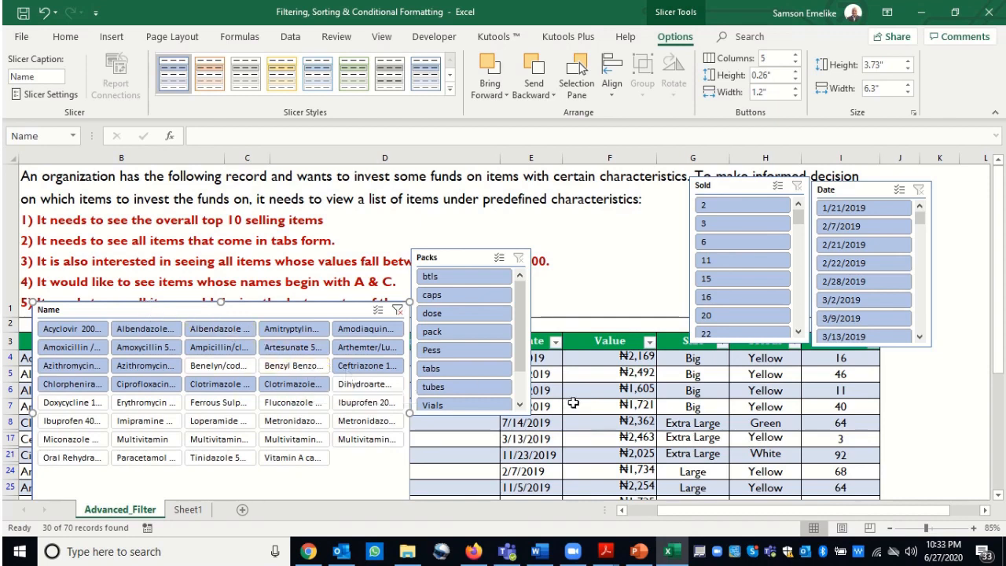
drag(850, 189, 575, 230)
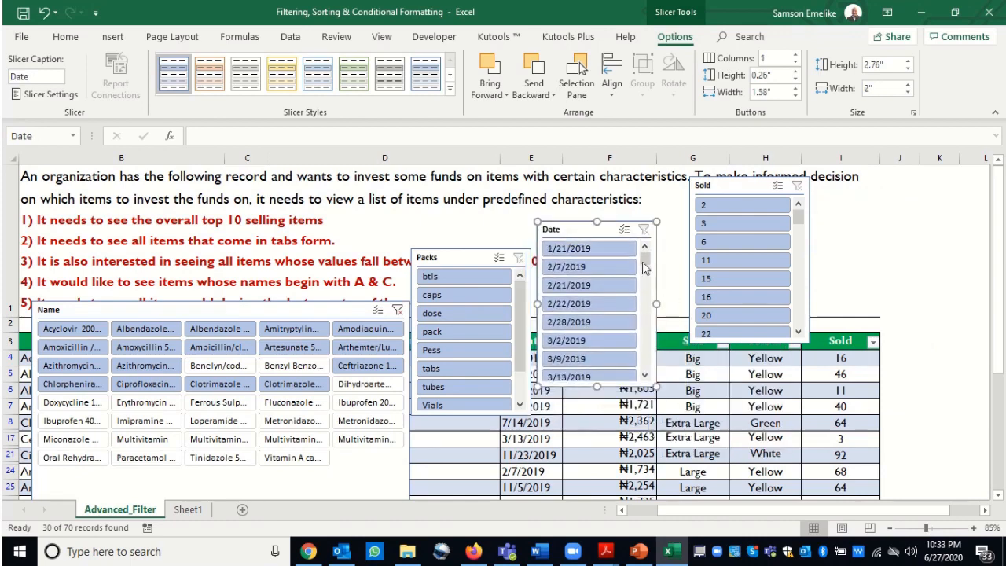
click(796, 59)
click(796, 59)
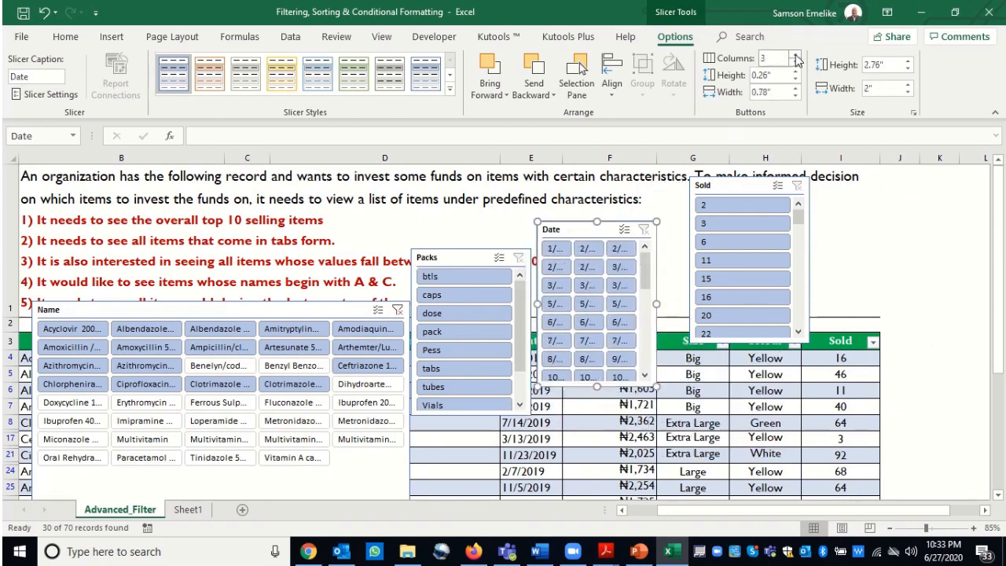
click(796, 60)
drag(657, 322, 849, 324)
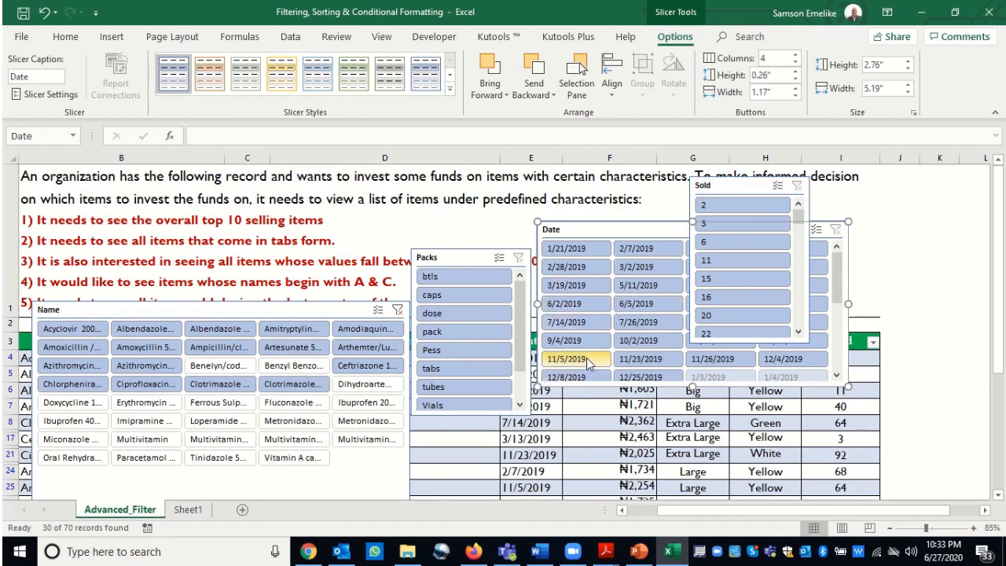
Delete the Packs and Name slicers from the sheet.
click(459, 259)
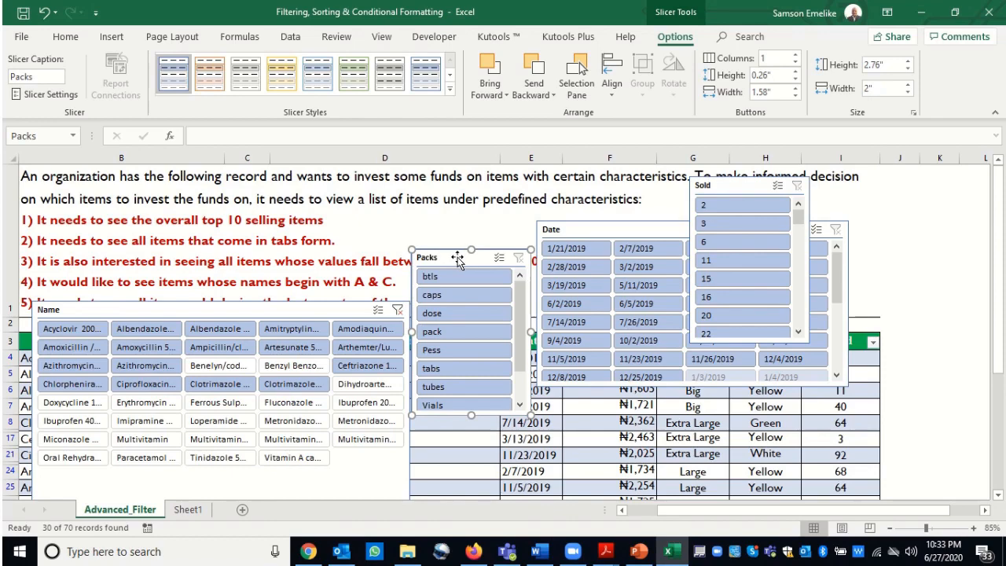
key(Delete)
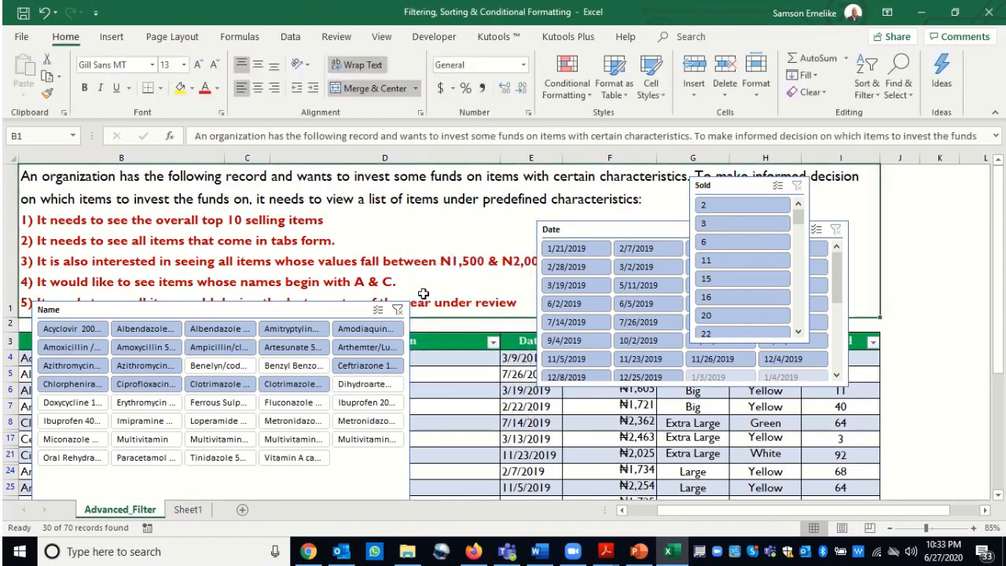
click(275, 308)
key(Delete)
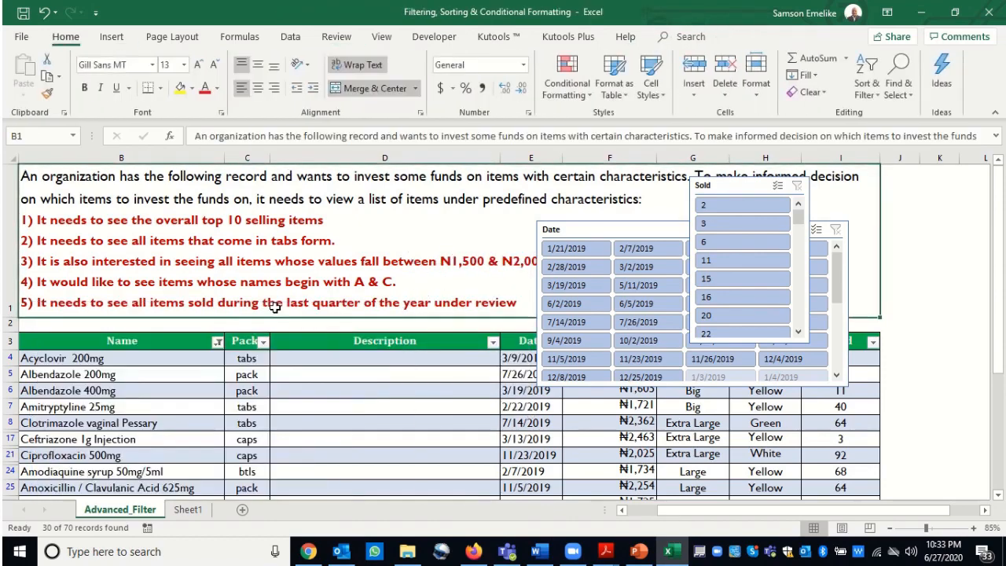
Move the Sold slicer away from the Date slicer, widen it to about 4.07" and set it to 8 columns.
drag(725, 188, 239, 255)
drag(282, 331, 410, 354)
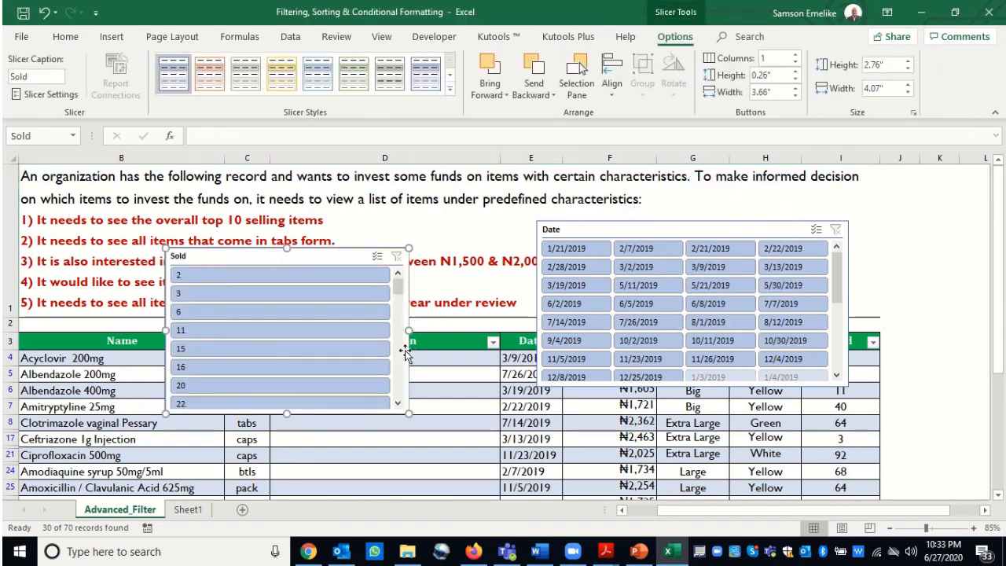
click(794, 58)
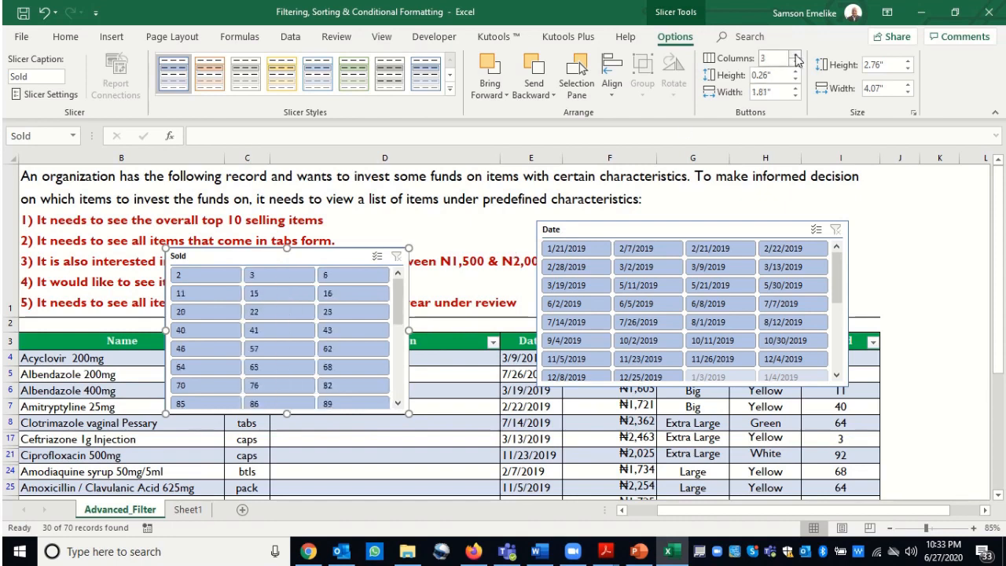
click(794, 58)
click(795, 59)
click(795, 59)
click(794, 59)
click(795, 59)
click(795, 58)
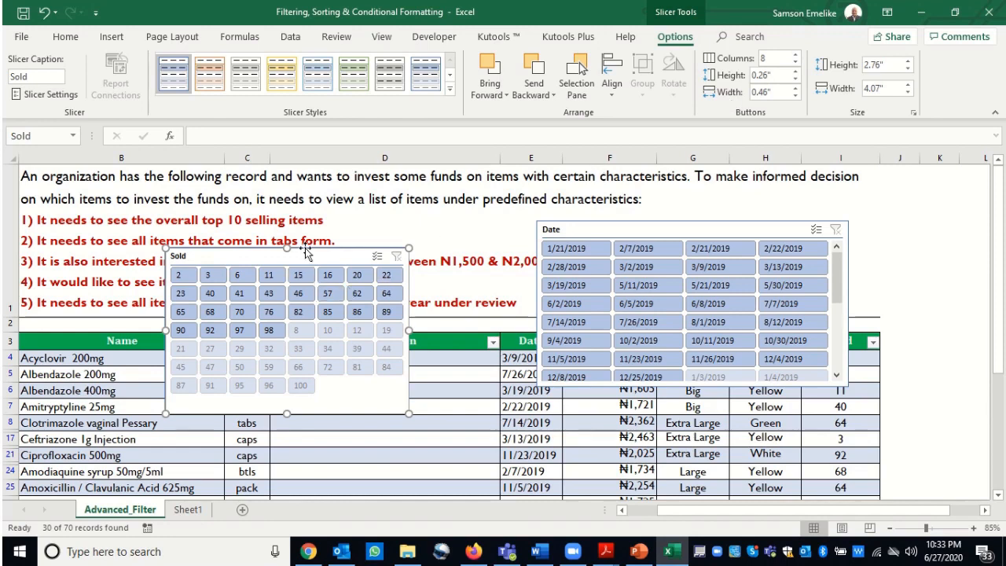
Move the Sold slicer off the question text and clear the Name column's filter by reselecting all item names.
drag(305, 248, 320, 288)
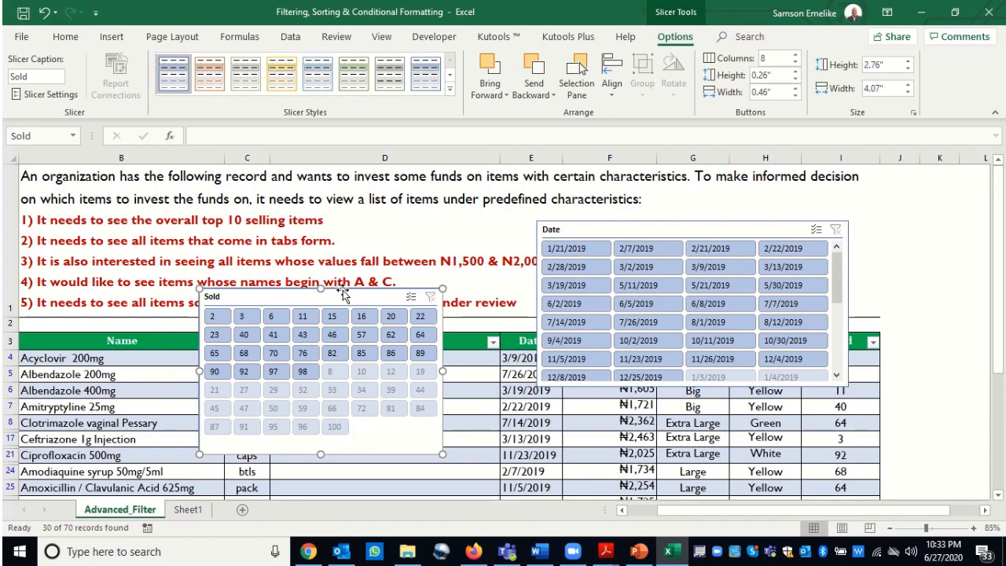
drag(343, 290, 694, 334)
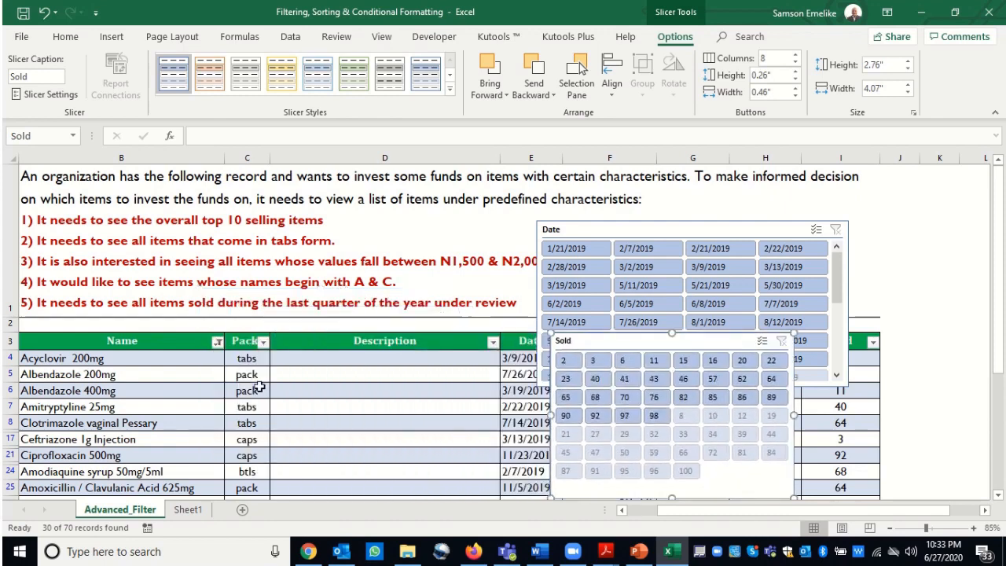
click(217, 343)
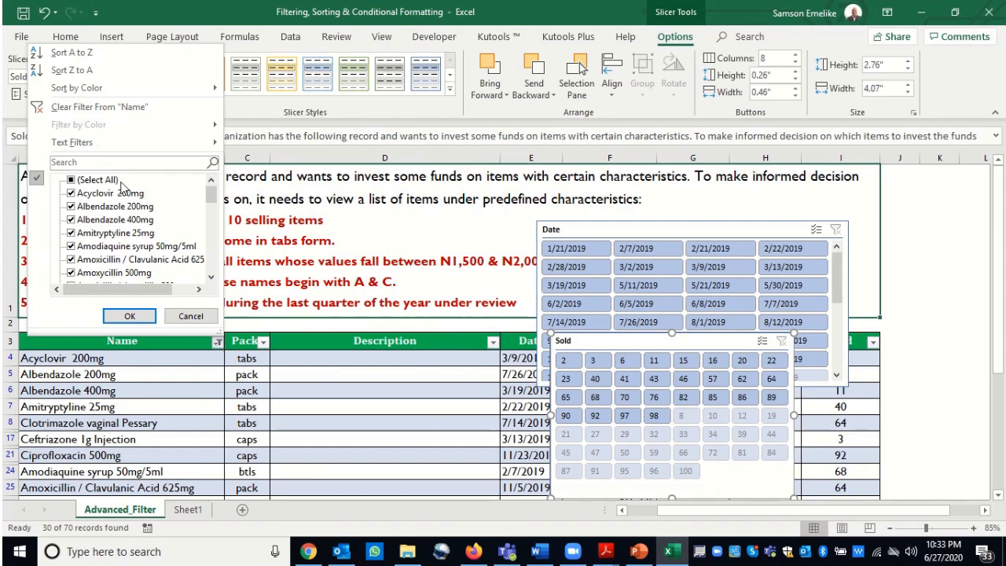
click(72, 182)
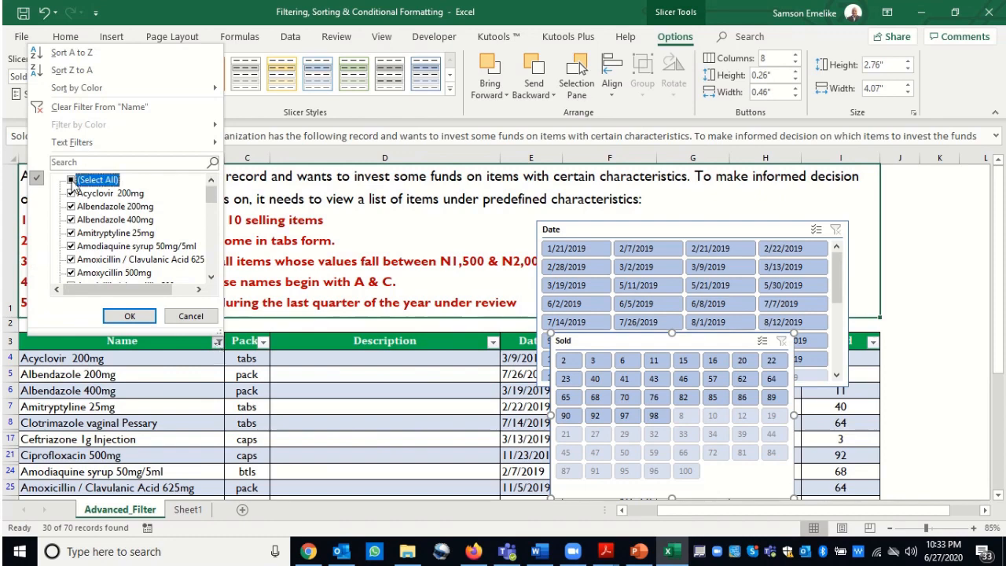
click(130, 315)
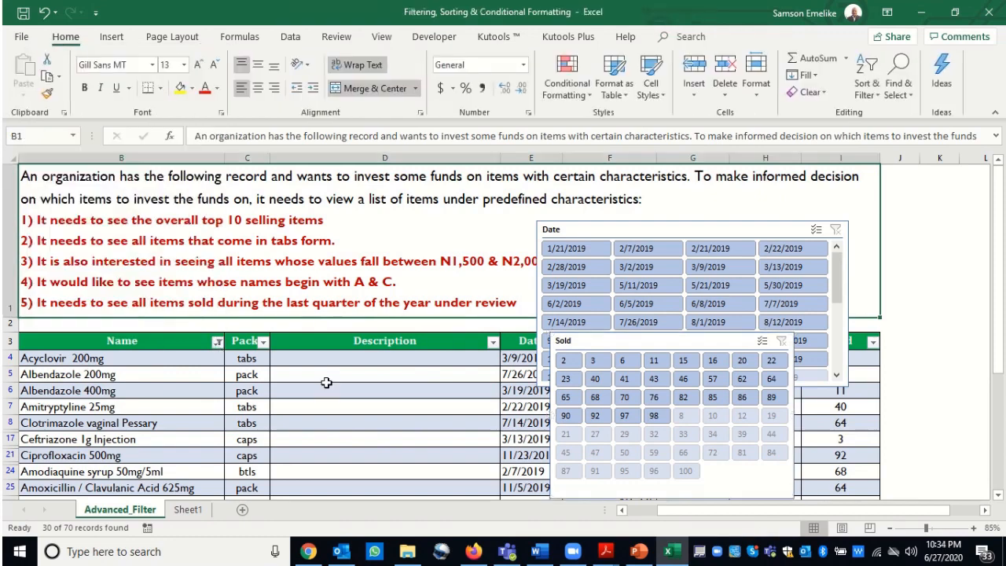
click(218, 341)
click(78, 181)
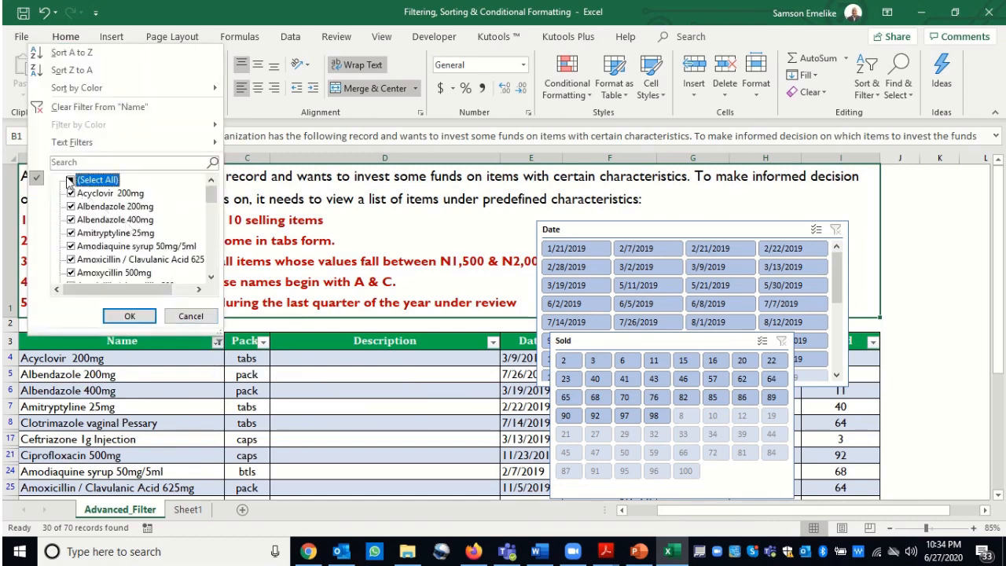
click(129, 316)
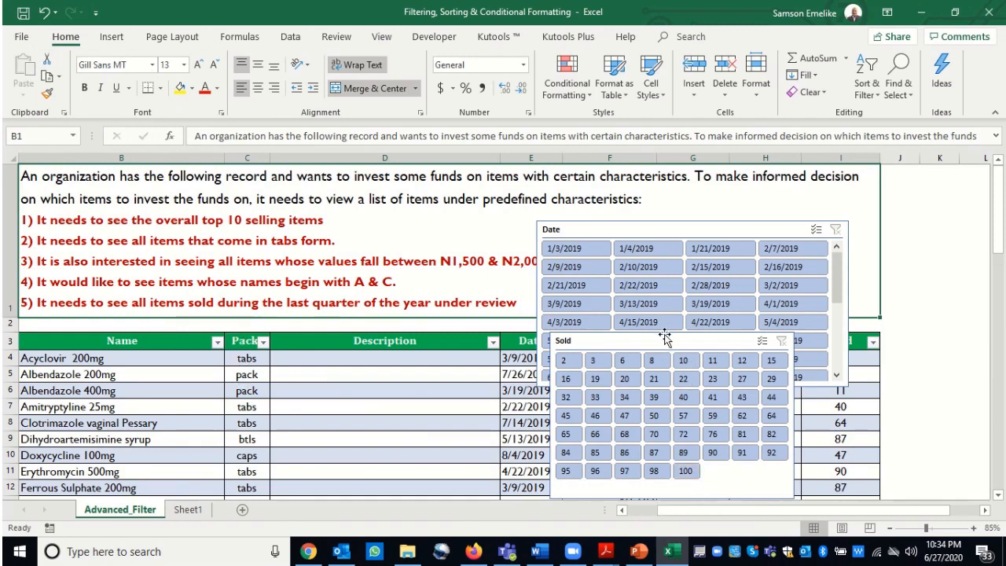
Move the Sold slicer off the Date slicer and filter the table to Sold values from 87 to 100.
drag(664, 338, 377, 327)
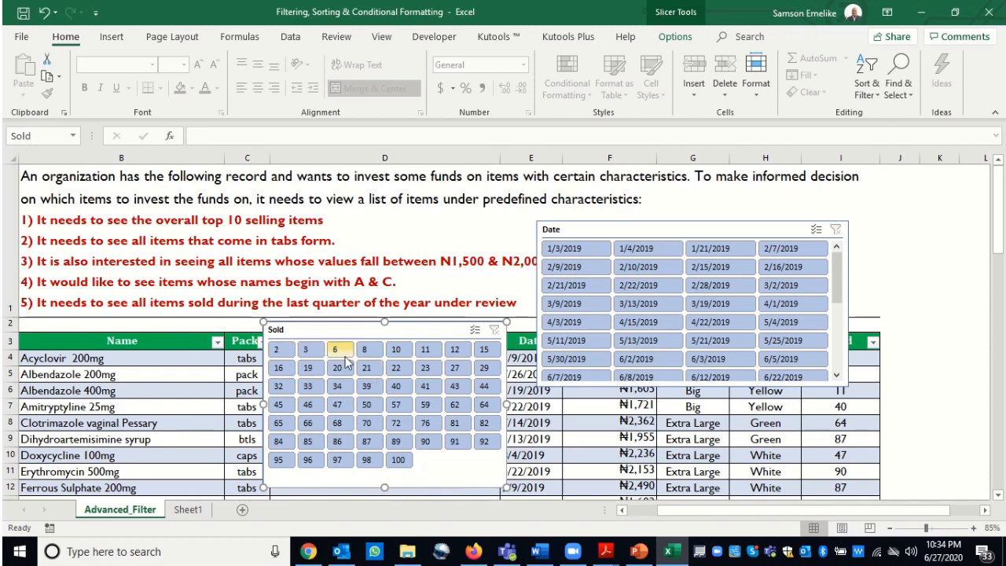
click(399, 460)
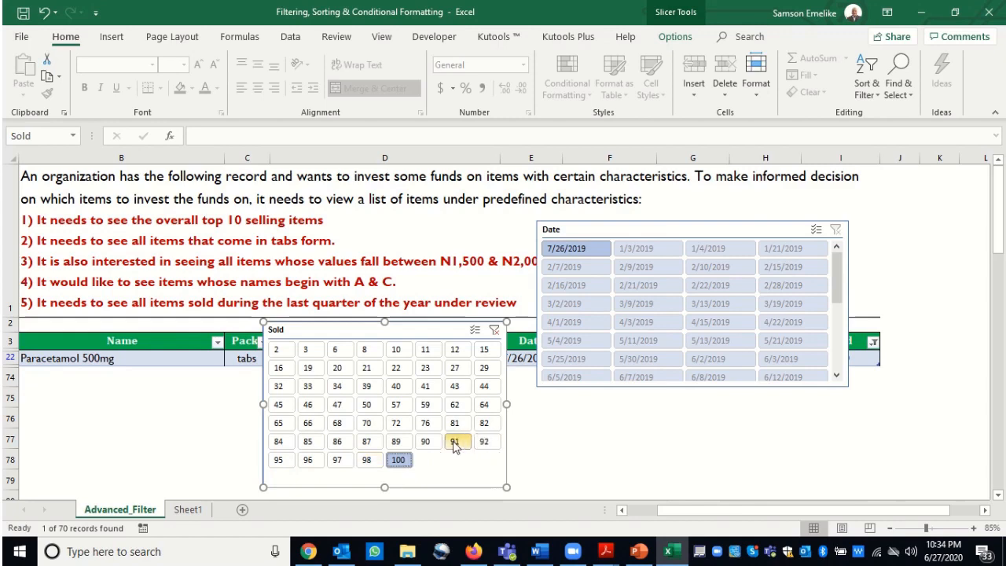
shift+click(376, 444)
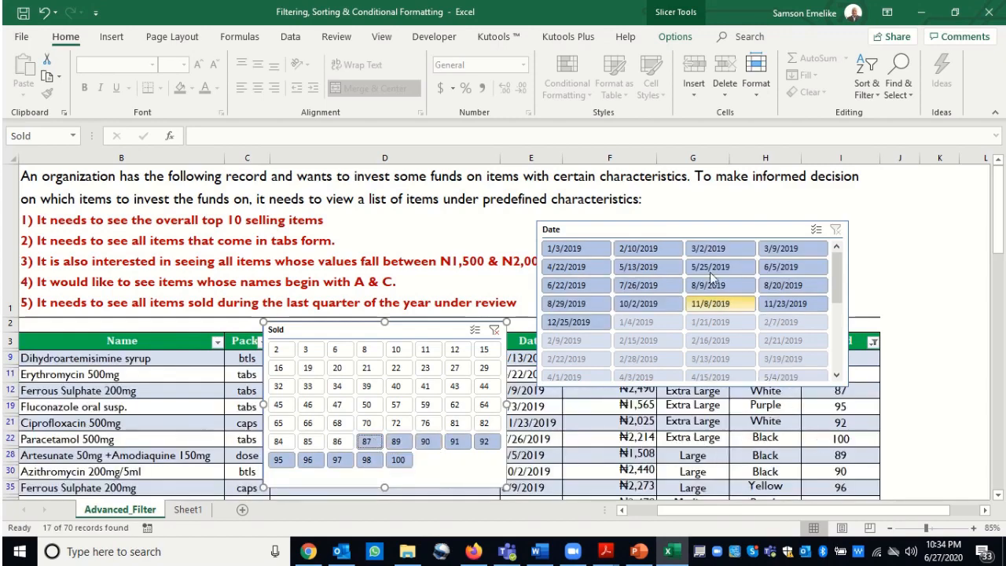
Move the Date slicer off the table, then review the filtered Sold values and the rows for Multivitamin caps, Vitamin A capsules, Ceftriazone and Loperamide.
drag(678, 229, 526, 174)
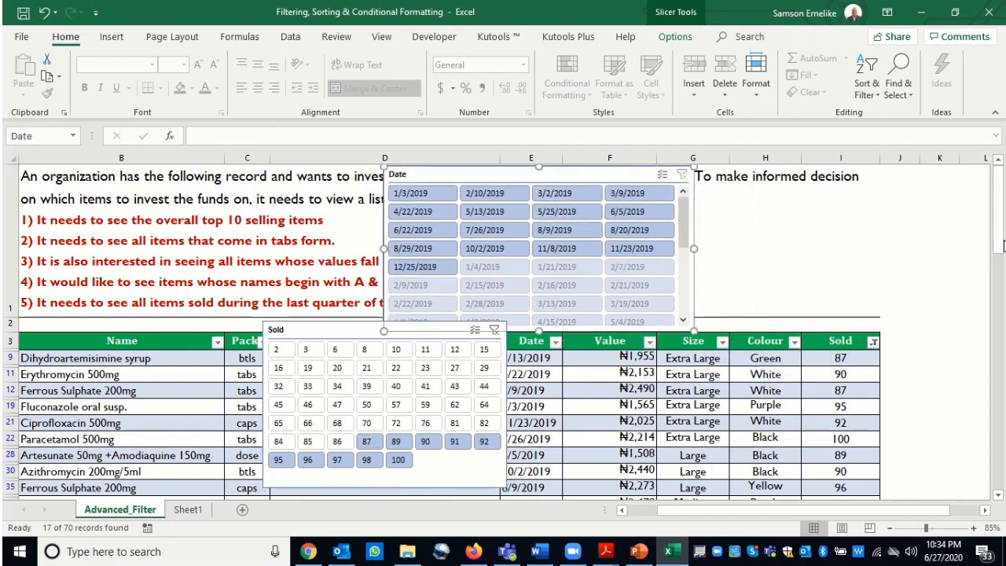
drag(1002, 246, 1000, 261)
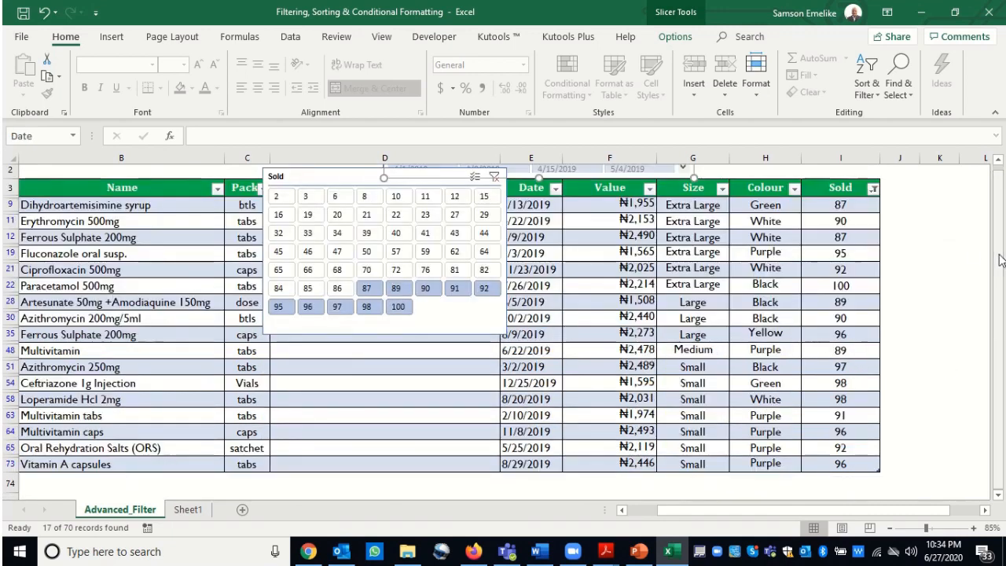
drag(840, 207, 849, 465)
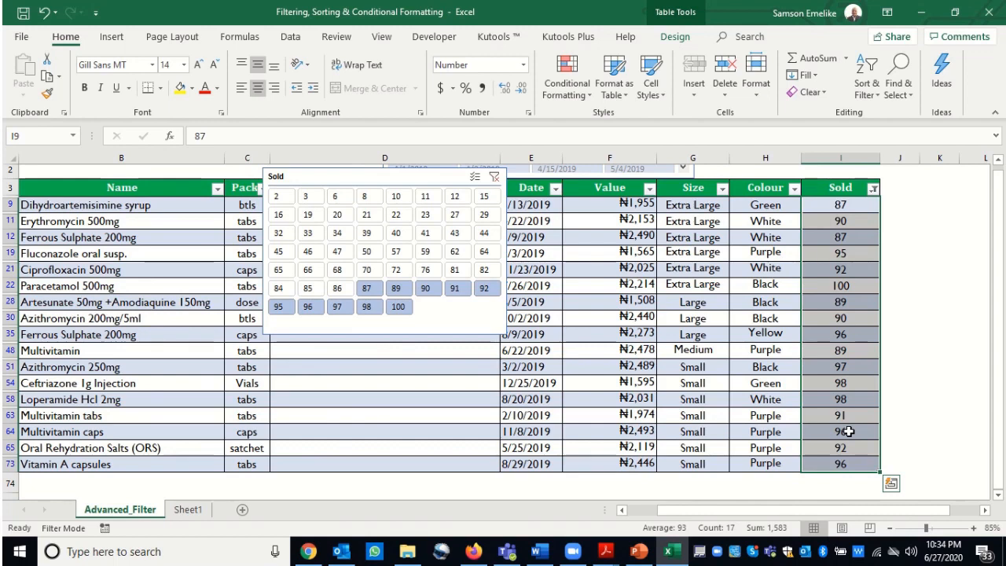
click(9, 432)
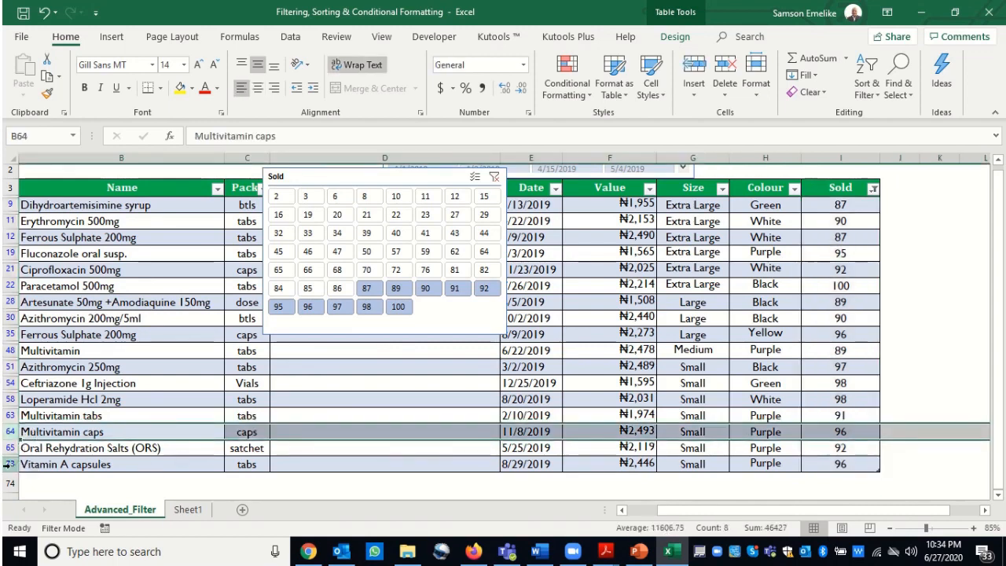
click(10, 463)
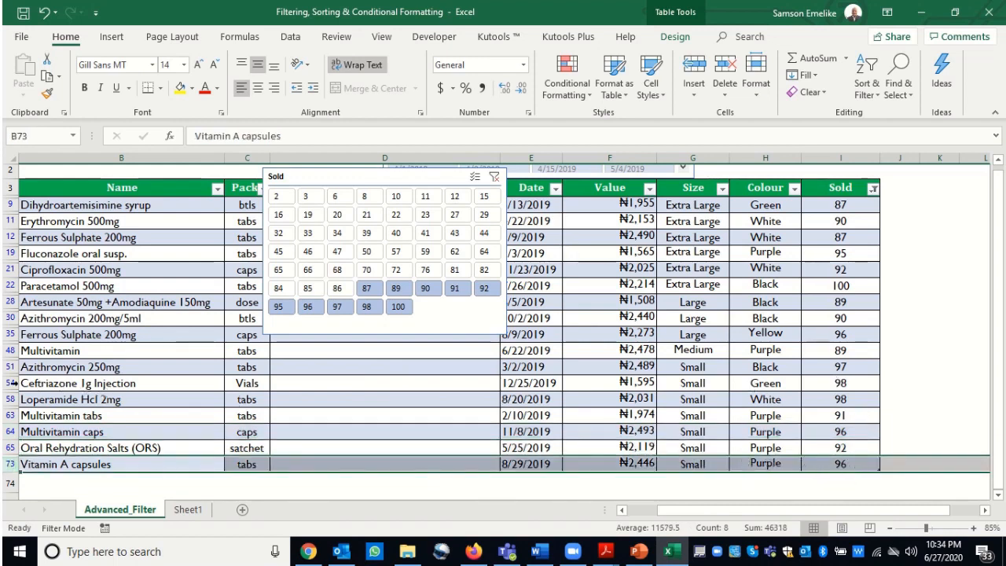
drag(10, 383, 10, 400)
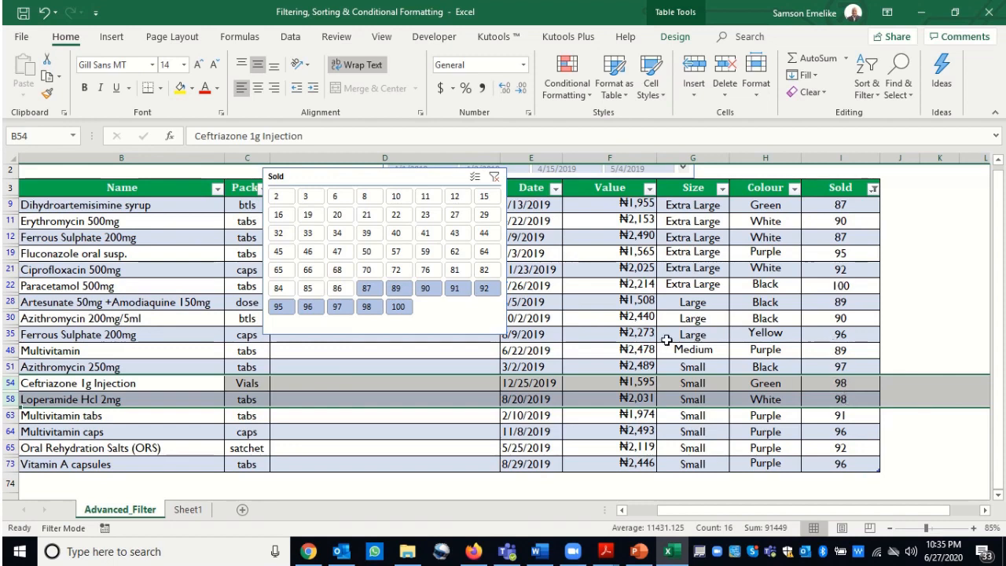
Delete the Sold slicer and clear the Sold column's filter by reselecting all values.
drag(445, 335, 500, 422)
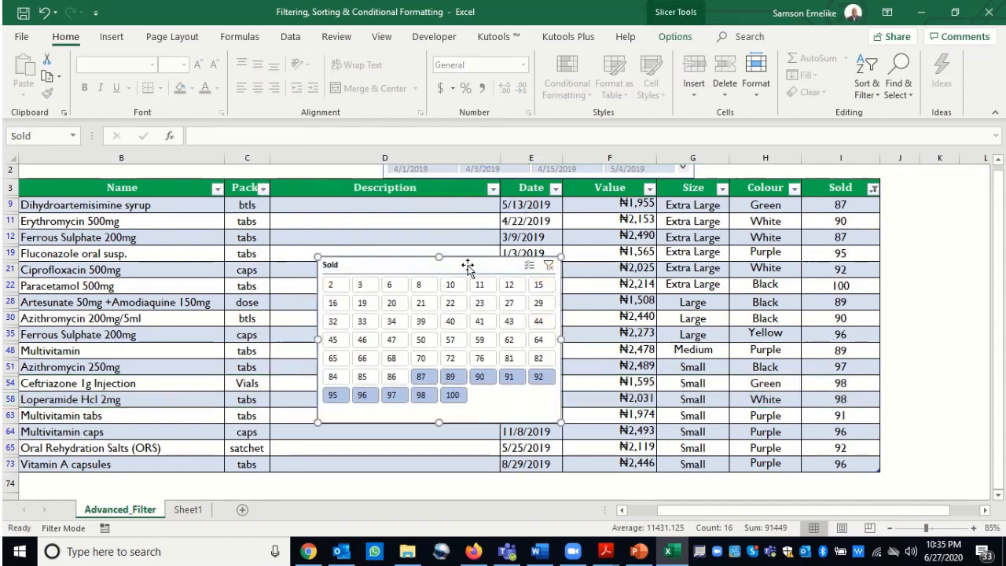
key(Delete)
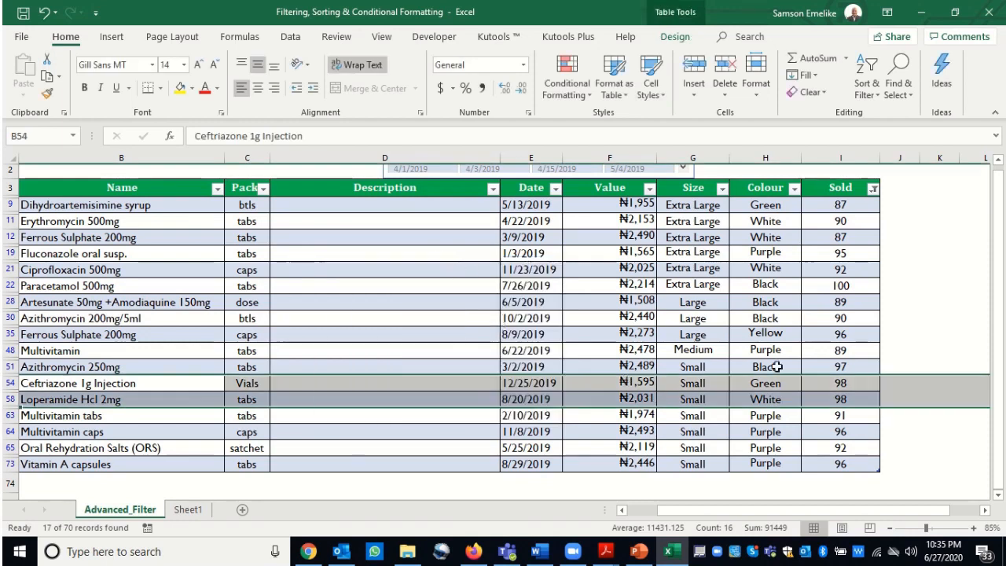
click(873, 189)
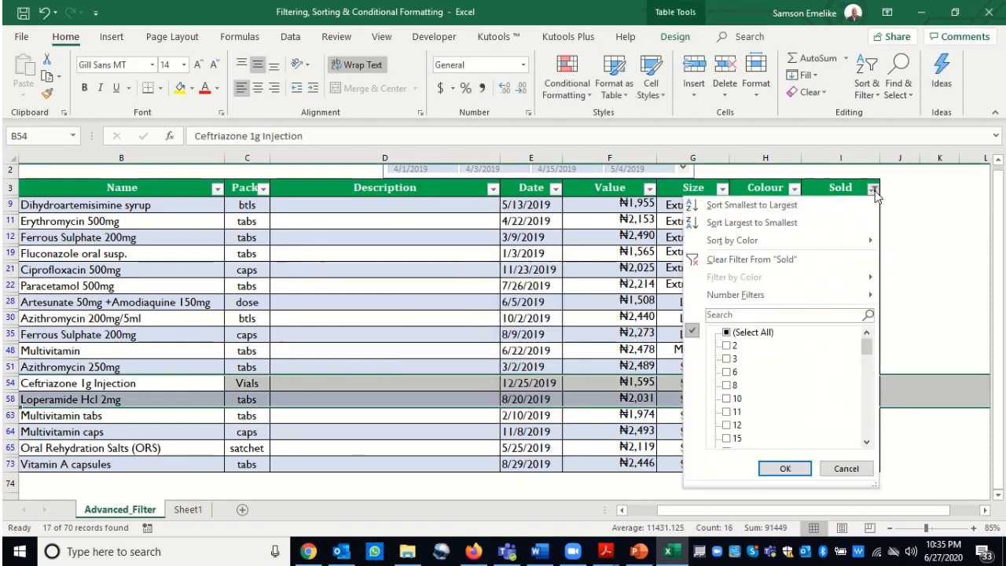
click(748, 332)
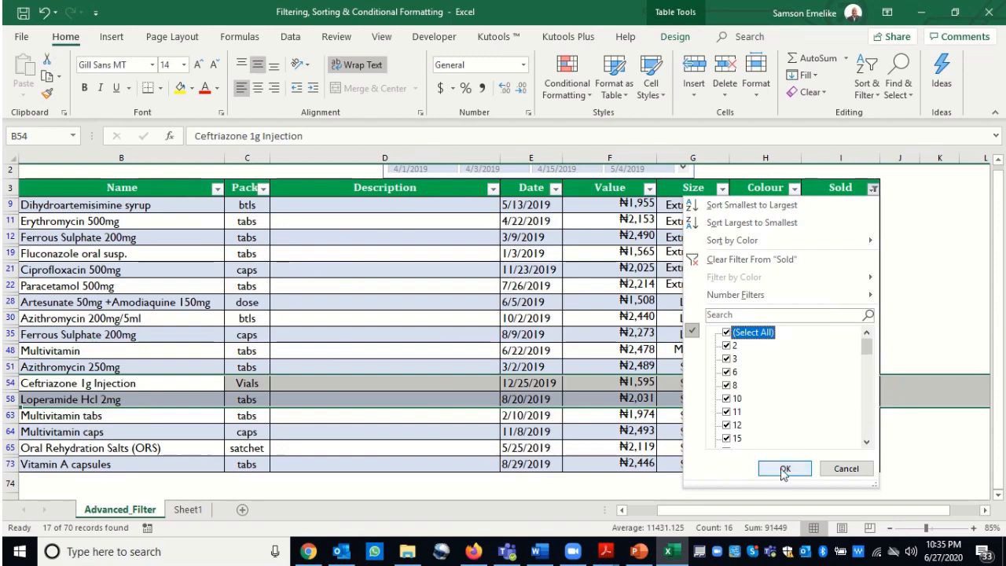
click(783, 469)
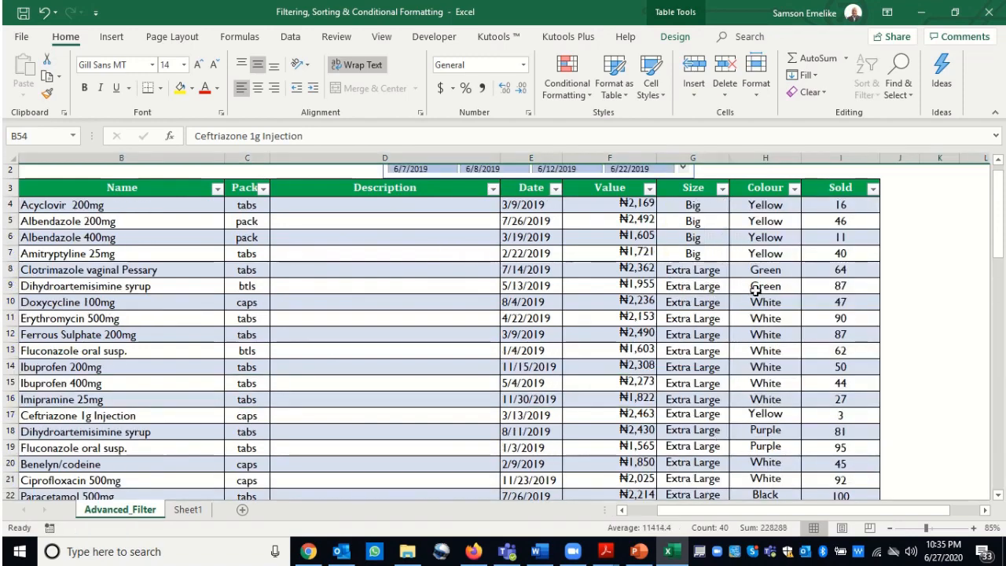
Look through the dates in the Date slicer, then delete that slicer from the sheet.
scroll(754, 289, up, 2)
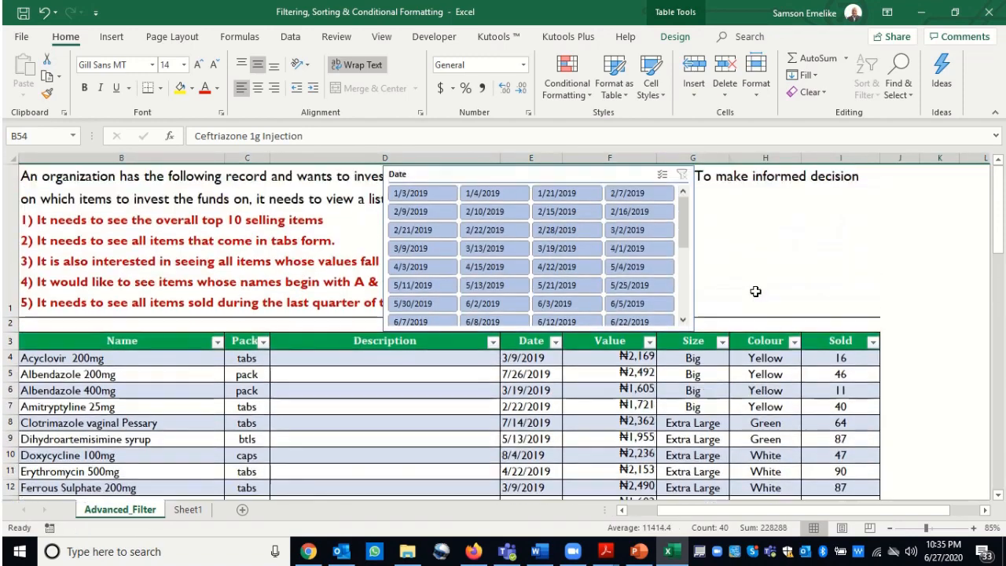
click(695, 262)
click(684, 272)
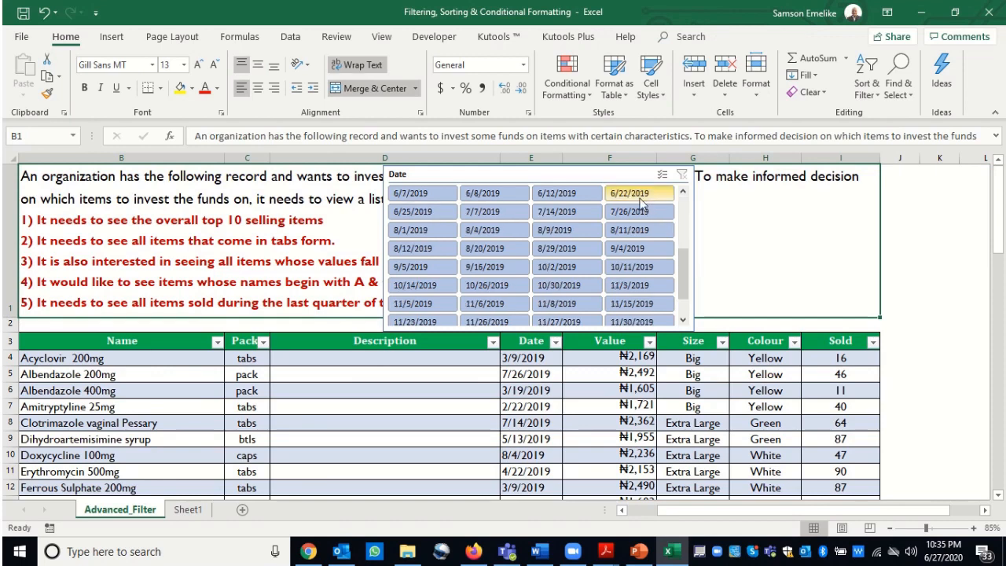
click(622, 176)
key(Delete)
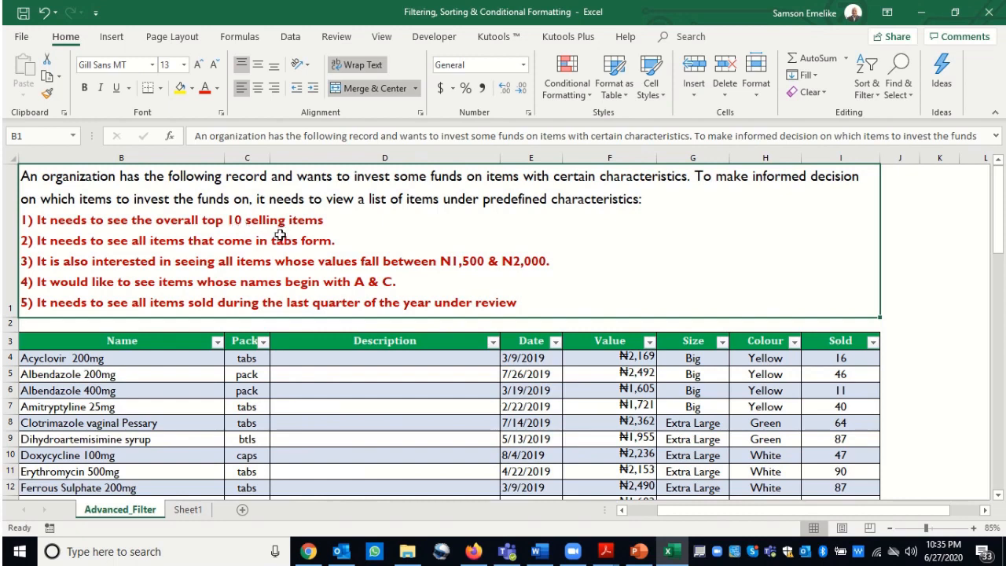
Compare the number filter options of the Sold column with the text filter options of the Colour column.
click(872, 342)
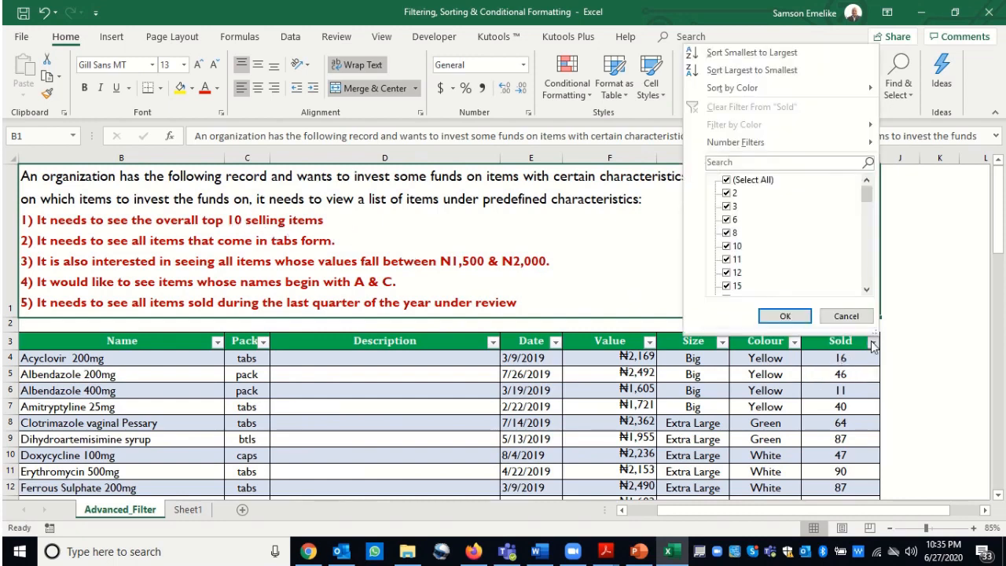
mouse_move(743, 147)
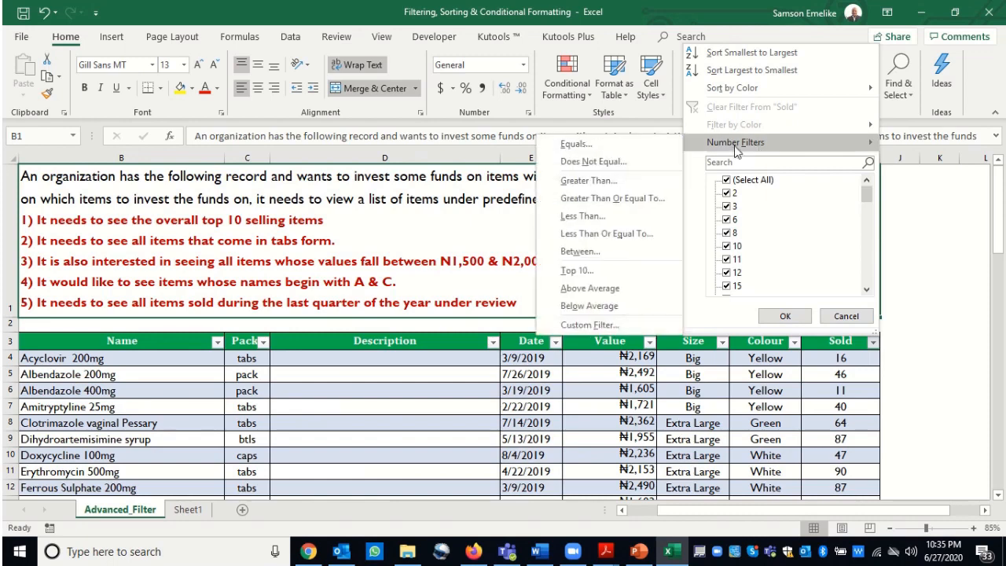
click(788, 423)
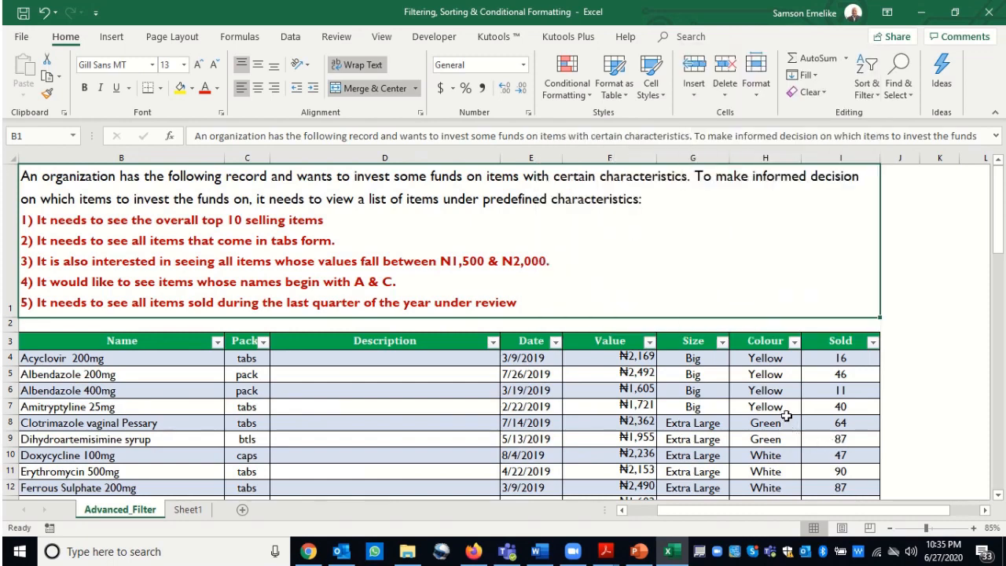
click(794, 341)
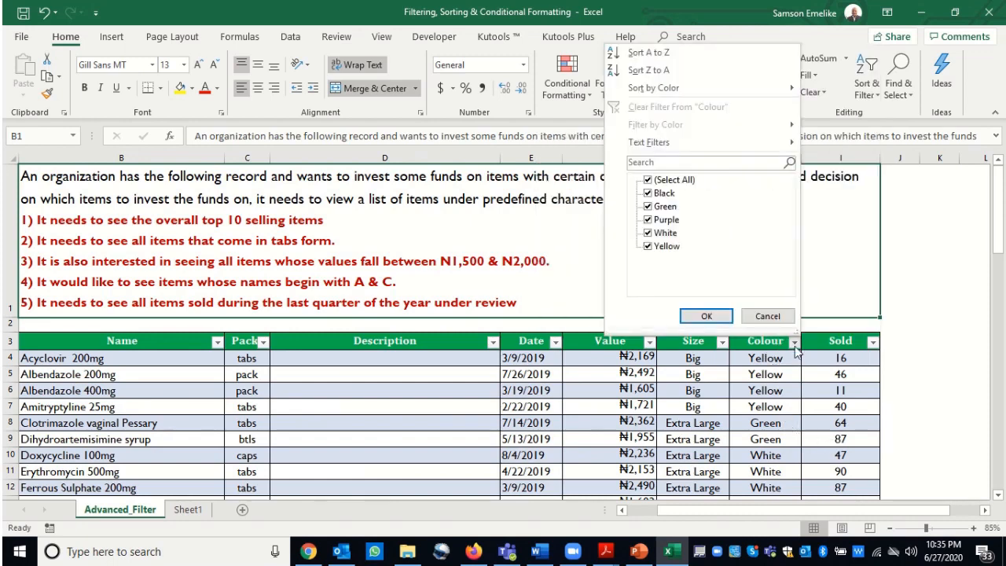
mouse_move(664, 151)
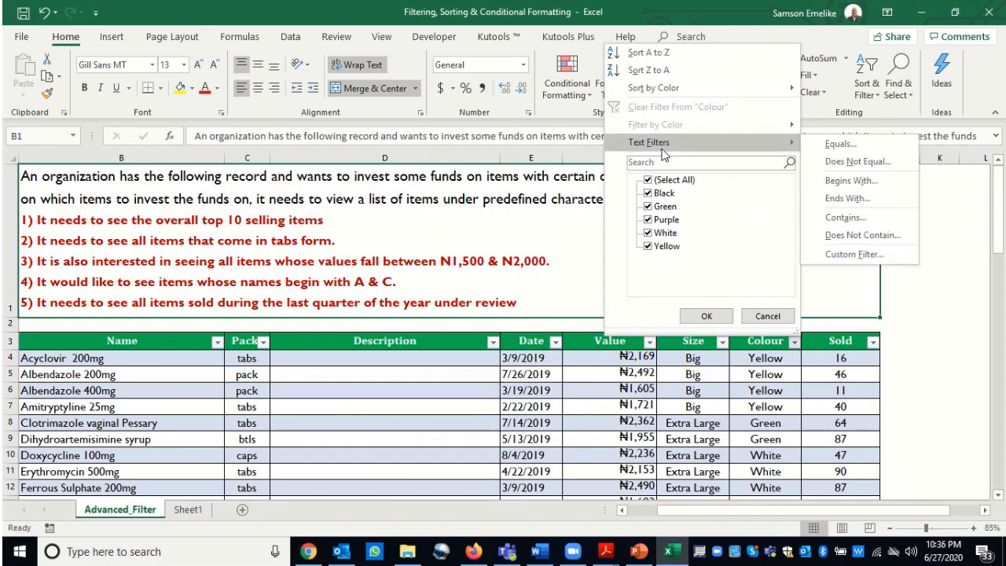
click(856, 437)
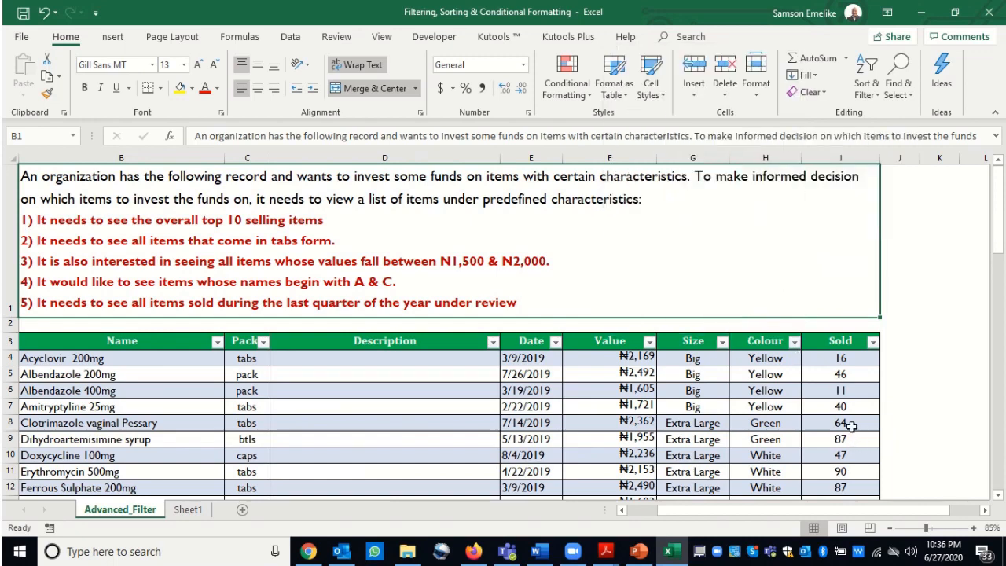
Filter the Sold column to the top 10 items and select the filtered Sold values for review.
click(872, 344)
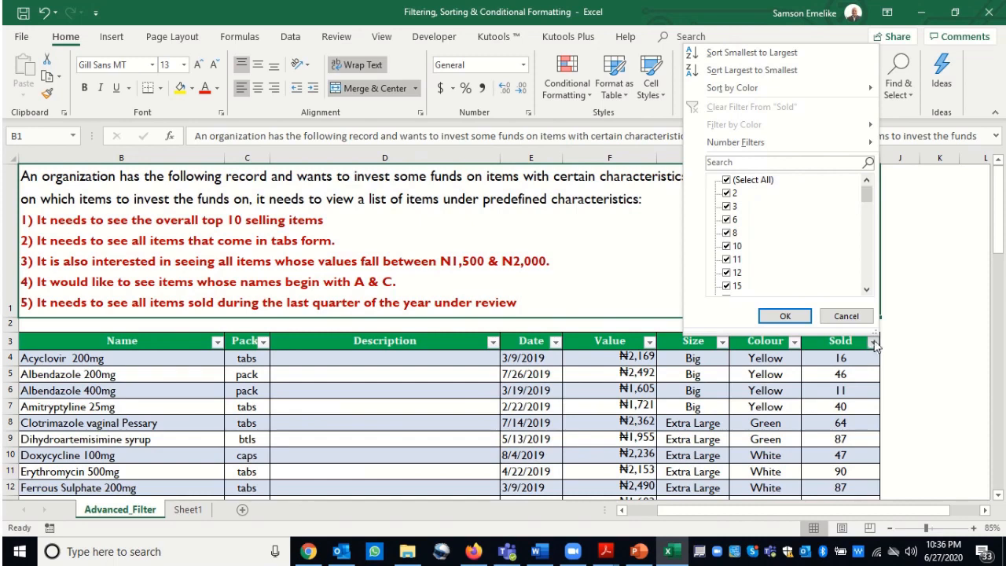
mouse_move(749, 148)
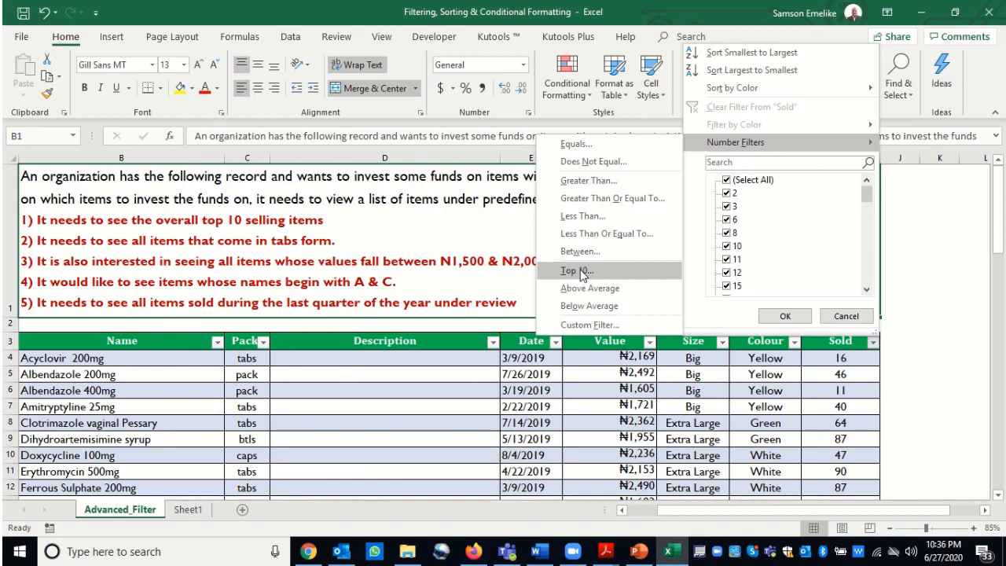
click(579, 270)
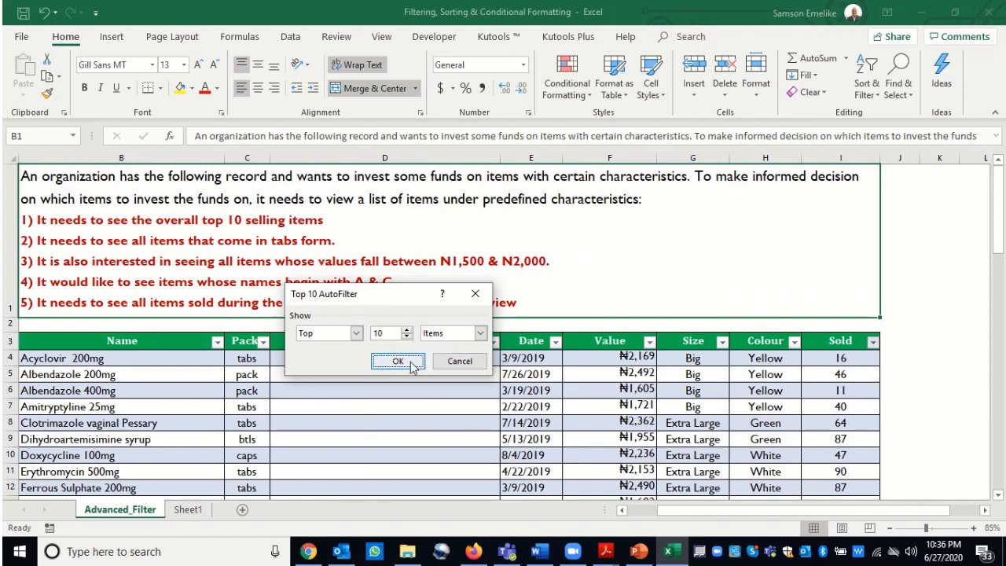
click(397, 362)
drag(998, 243, 1002, 318)
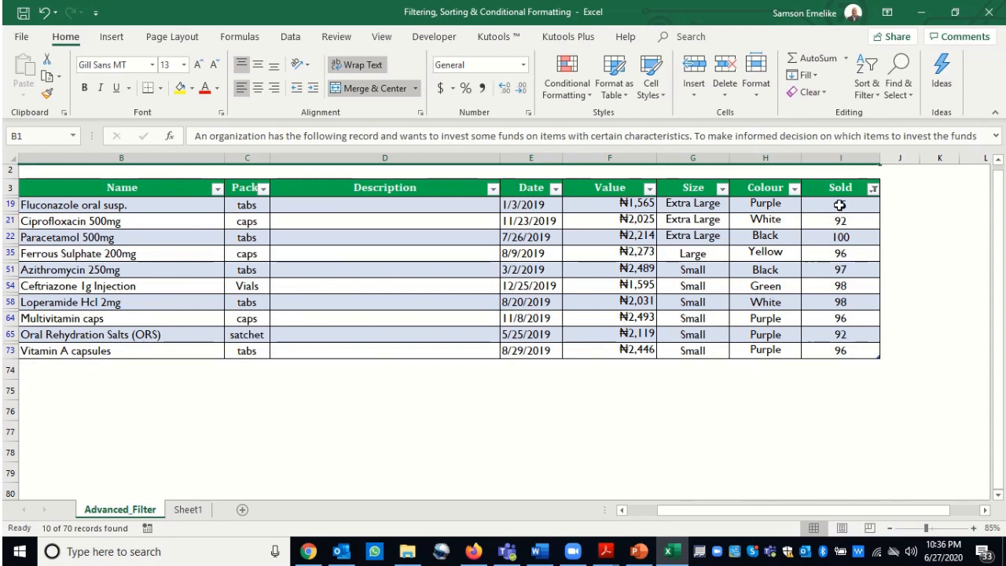
drag(841, 204, 849, 353)
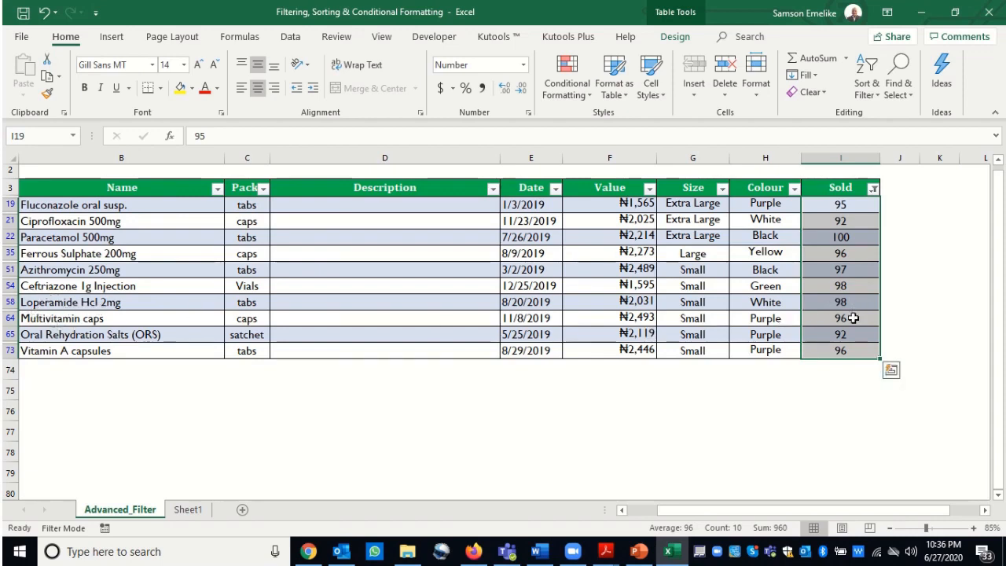
Review the top 10 selling items against the listed questions, then clear the Sold column's filter by reselecting all values.
scroll(855, 300, up, 2)
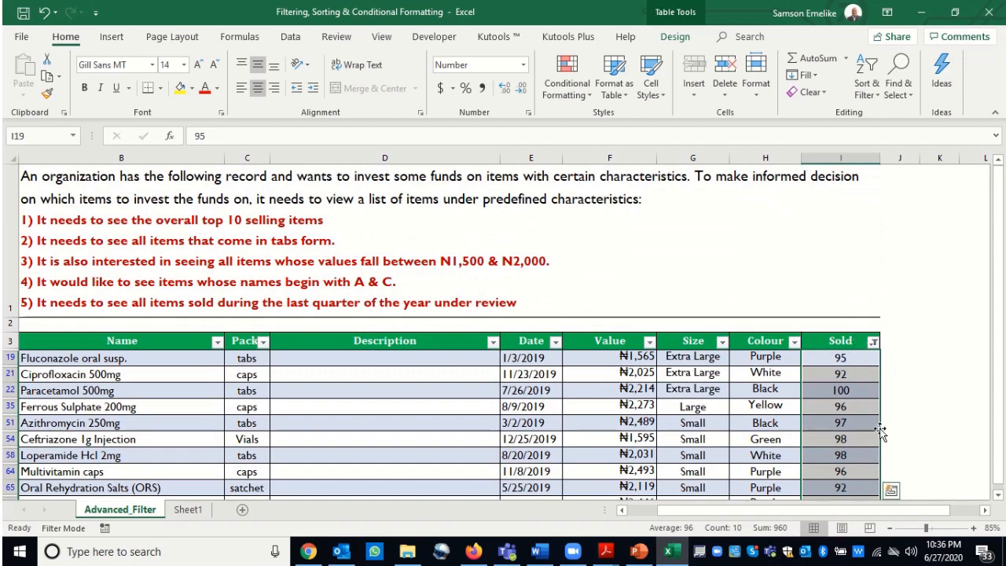
drag(999, 323, 999, 349)
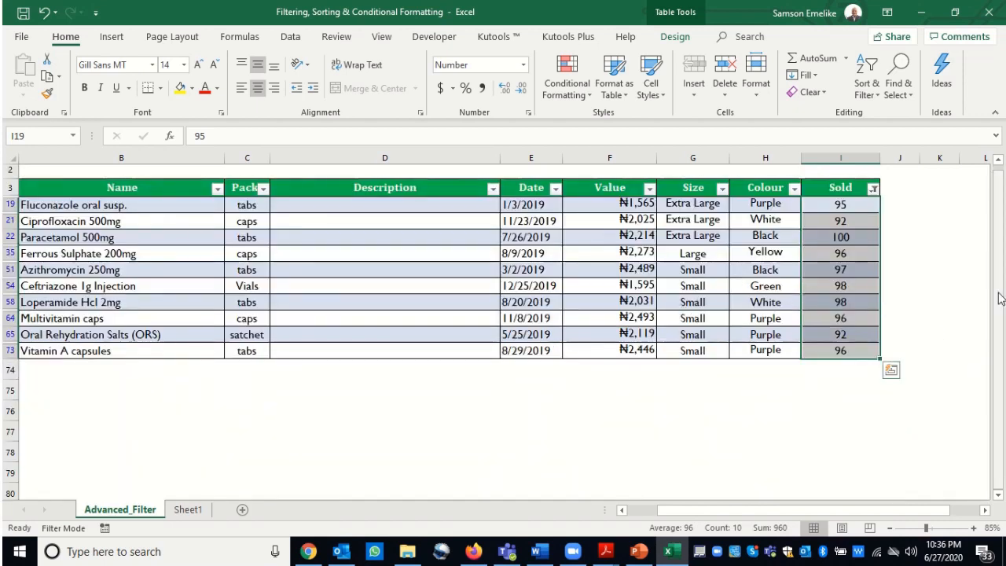
drag(998, 294, 998, 291)
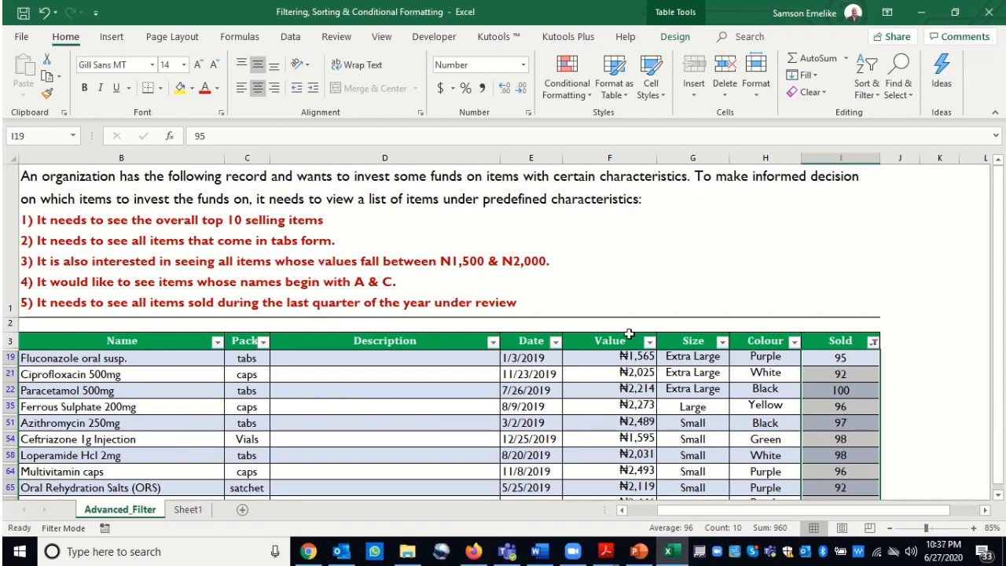
click(870, 341)
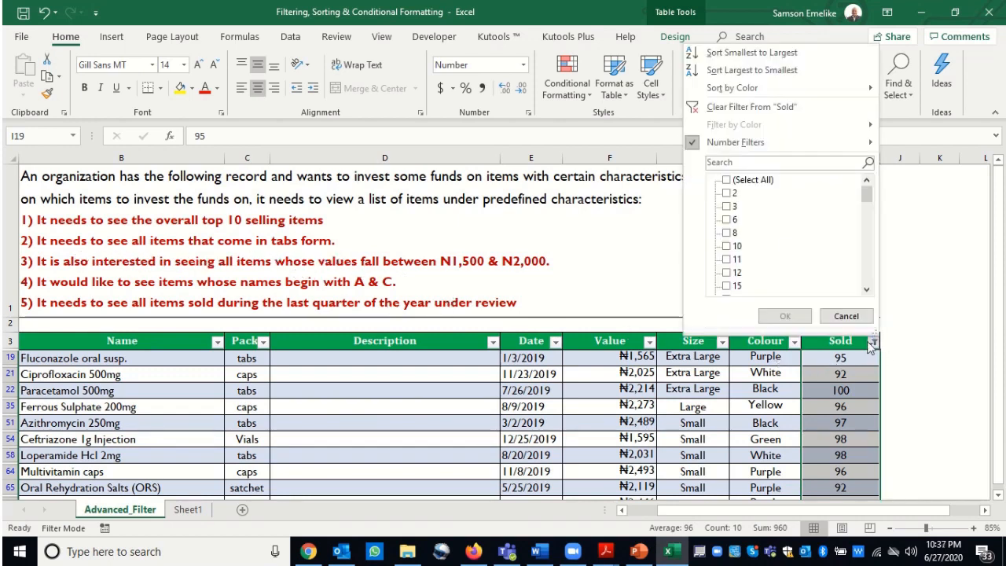
click(726, 180)
click(785, 315)
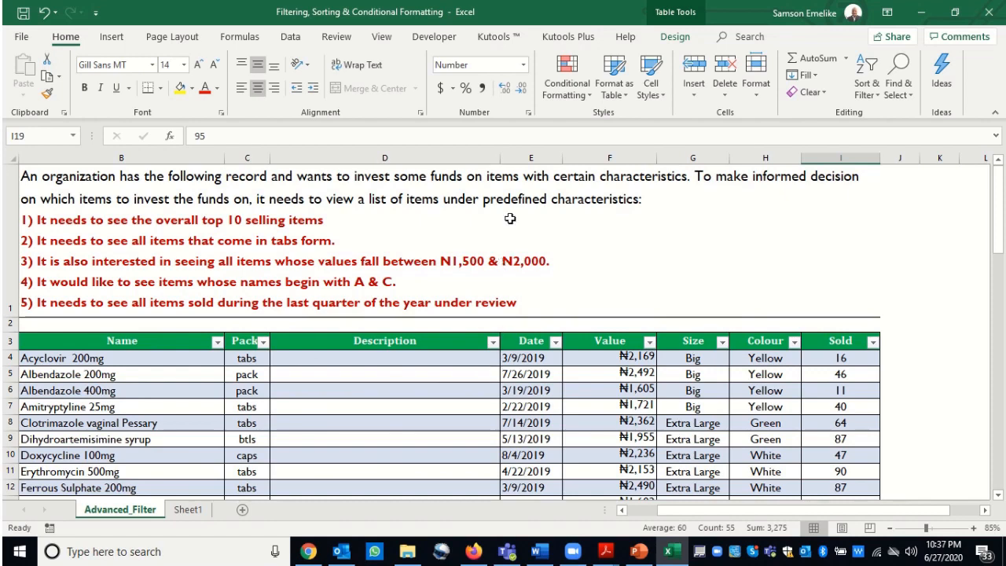
Widen the Description column and filter the Packs column to show only the tabs items.
drag(498, 158, 543, 158)
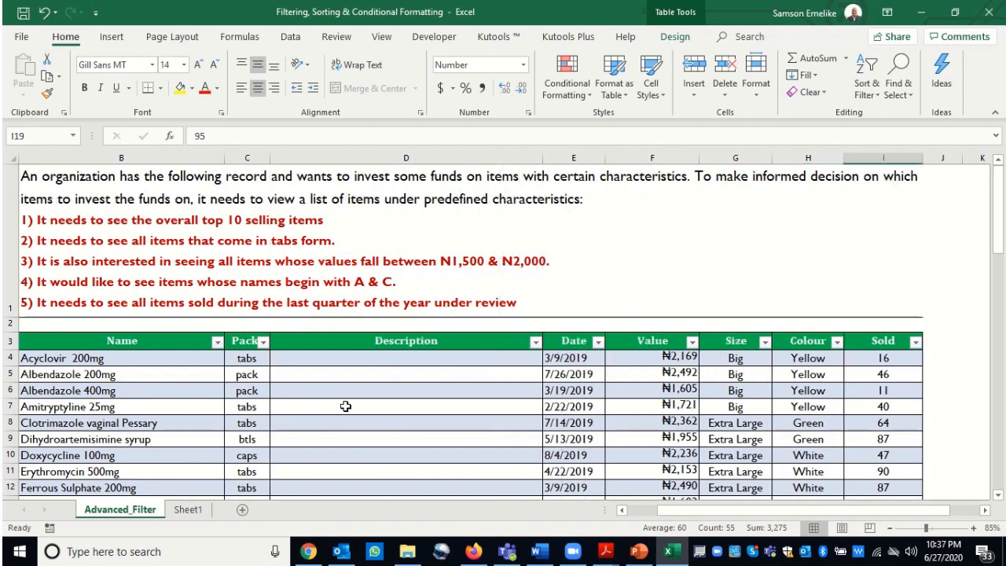
click(263, 343)
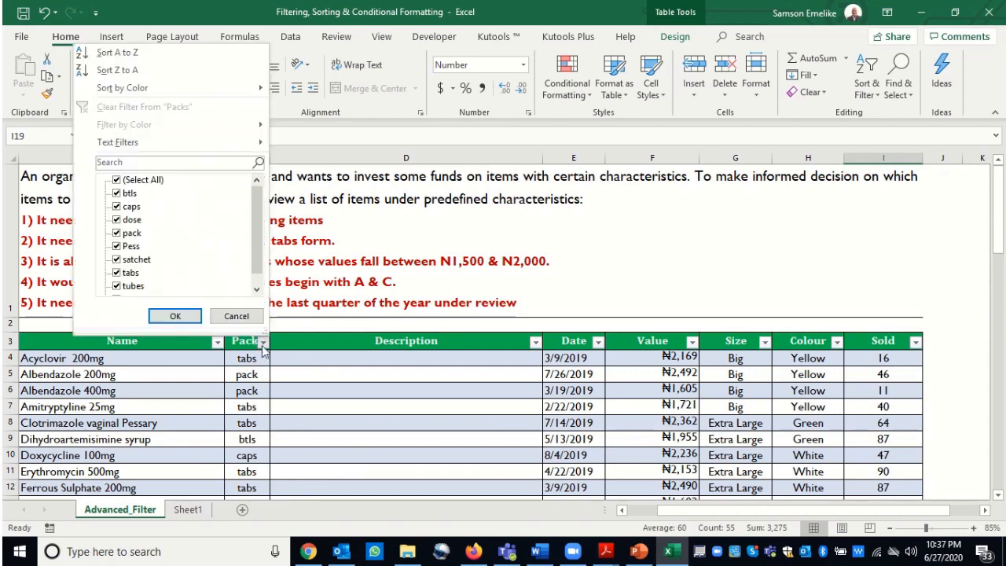
click(116, 180)
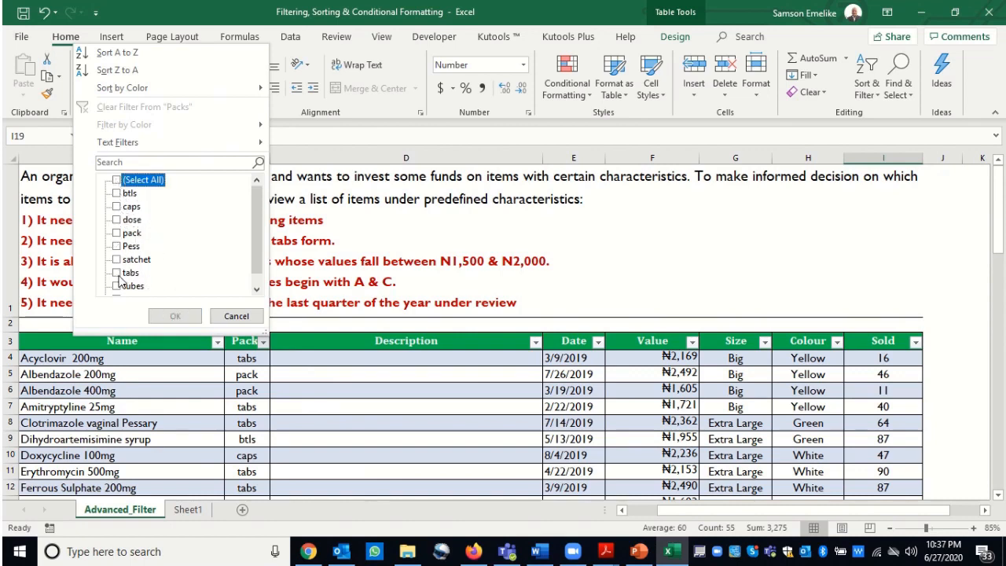
click(117, 273)
click(174, 316)
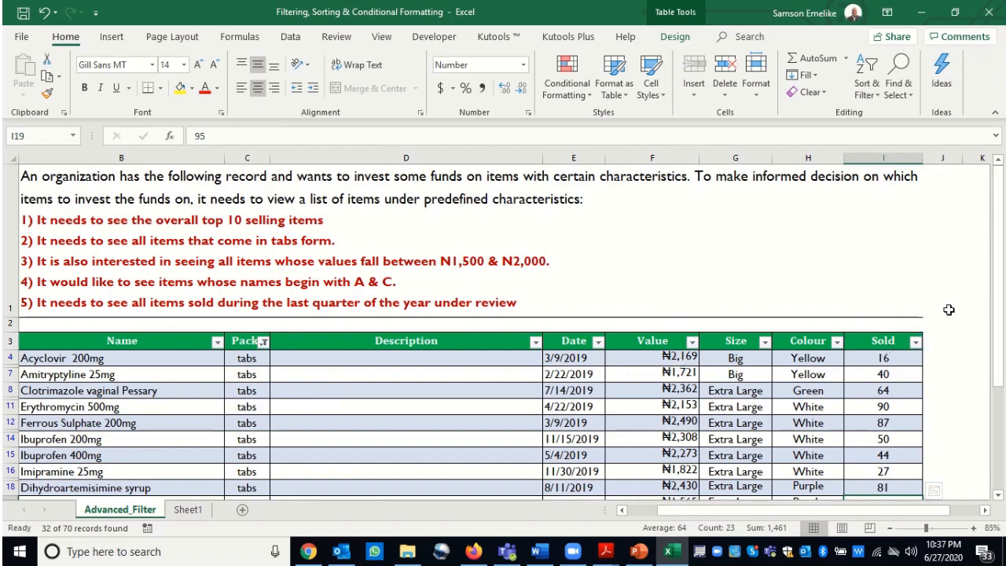
drag(995, 283, 989, 259)
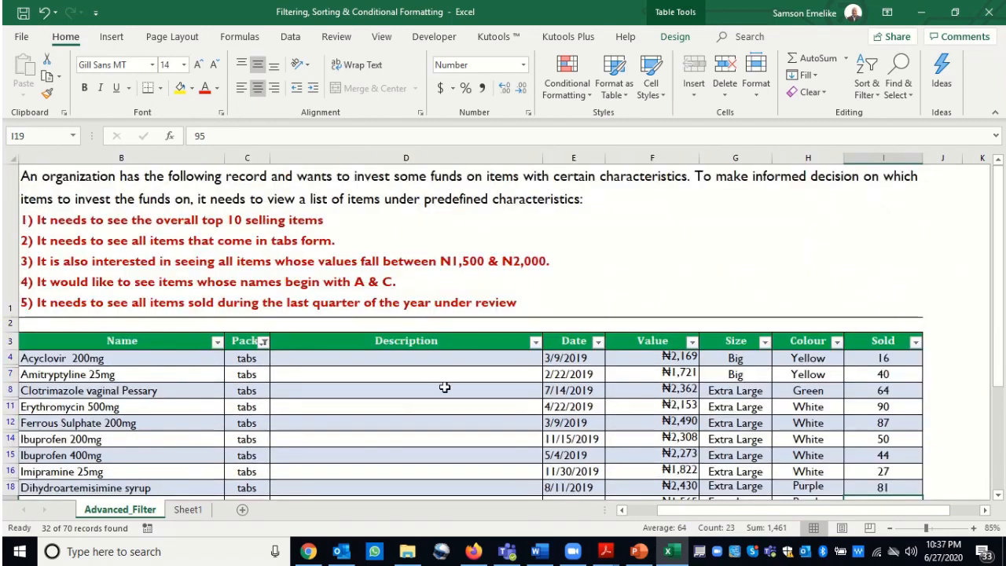
Clear the Packs column's filter by reselecting all pack types.
click(262, 342)
click(117, 181)
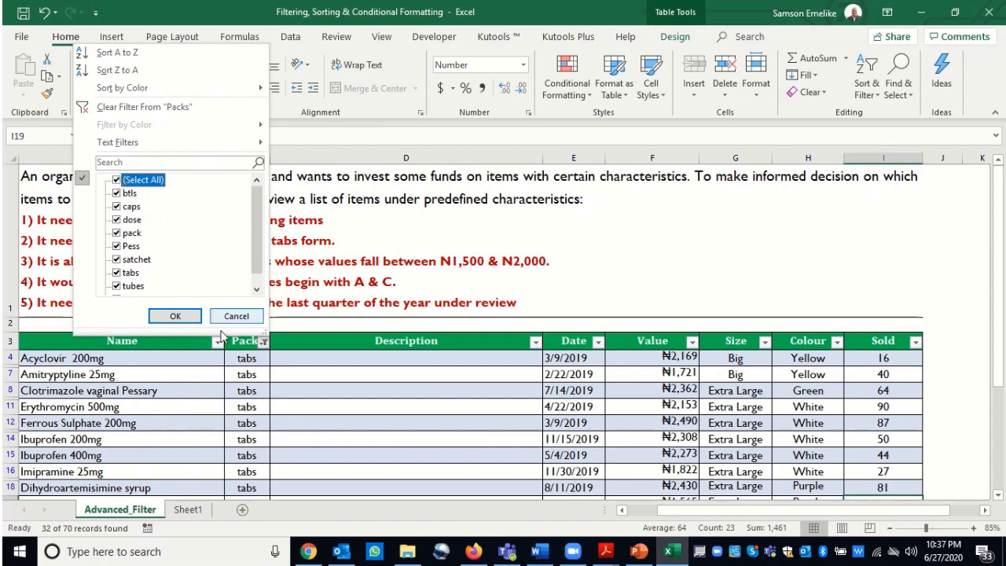
click(175, 316)
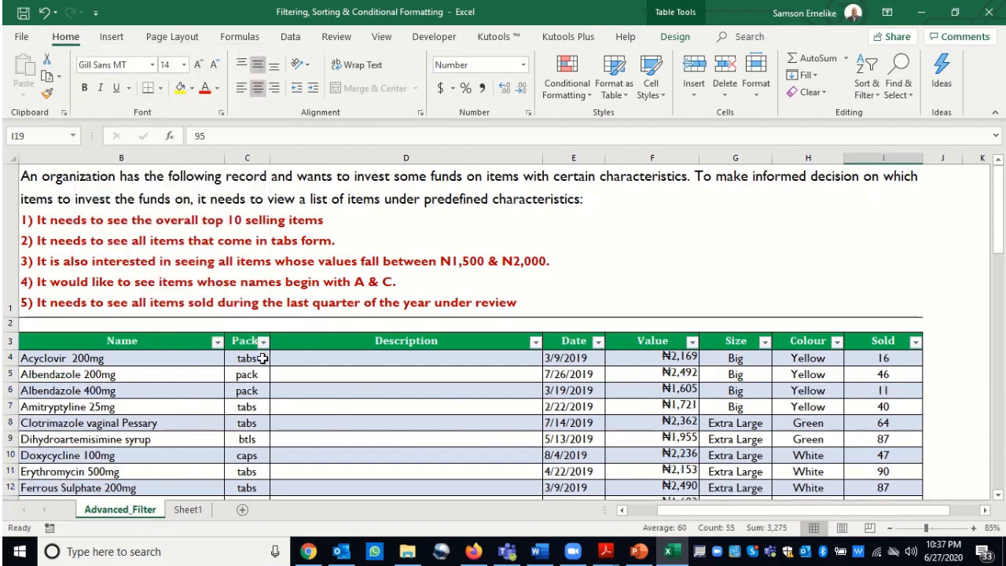
click(61, 359)
click(247, 362)
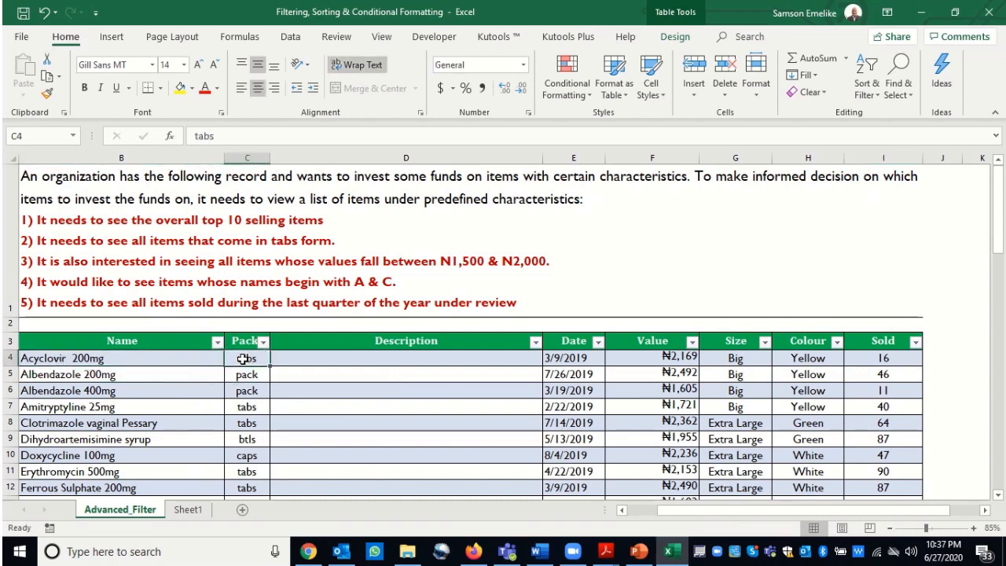
click(97, 359)
click(260, 360)
click(418, 361)
text(=con)
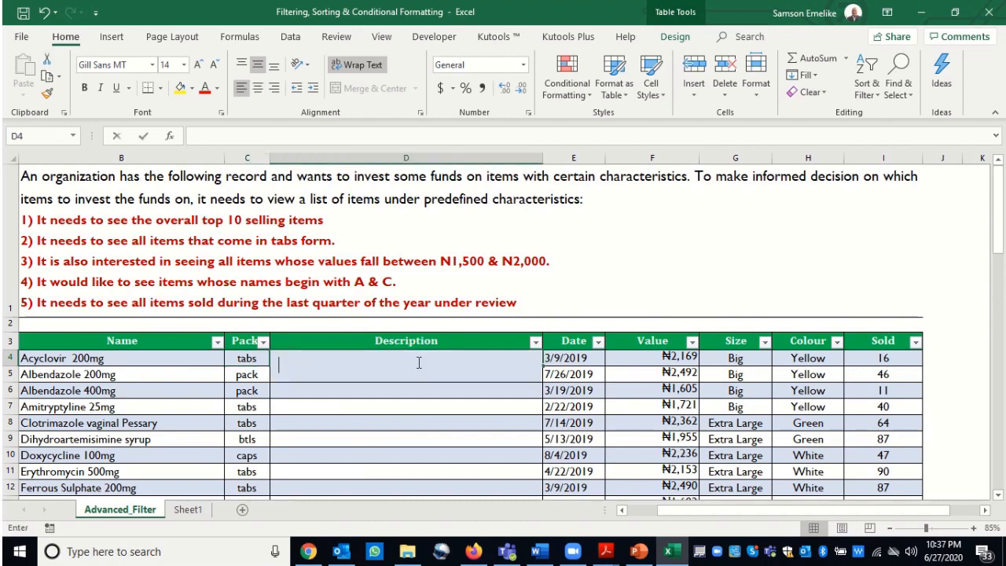
text(ca)
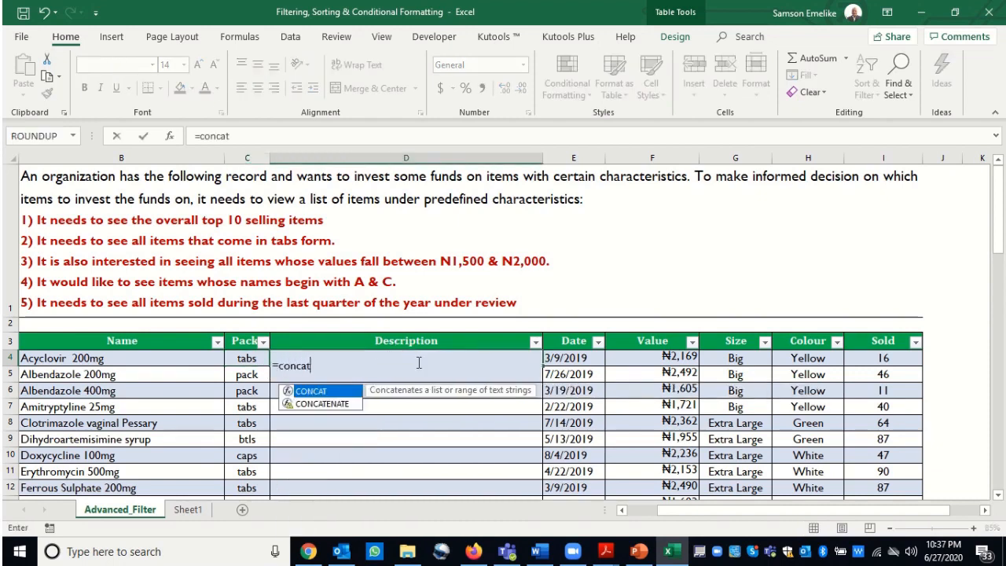
text(t)
key(Down)
key(Tab)
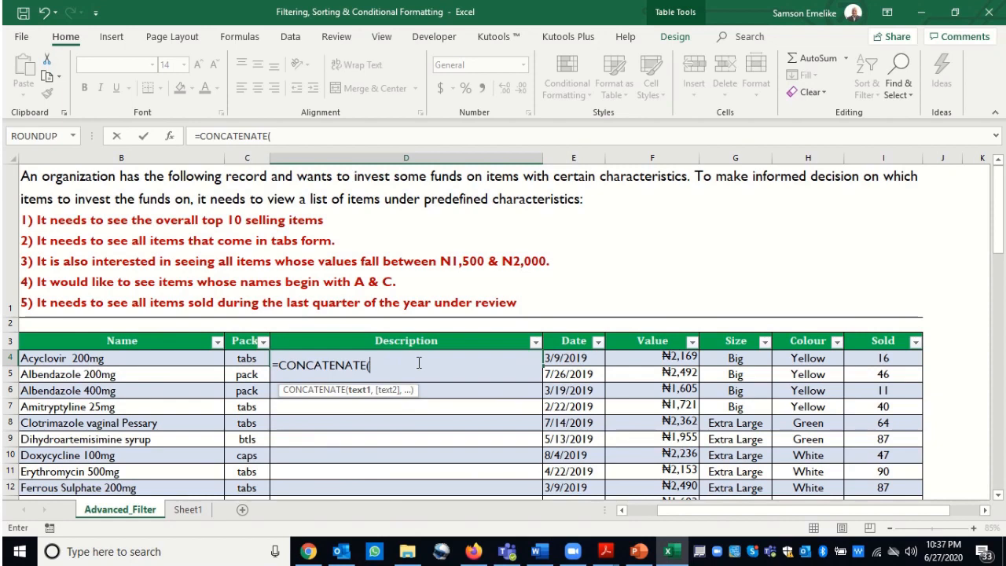
click(120, 358)
text(,)
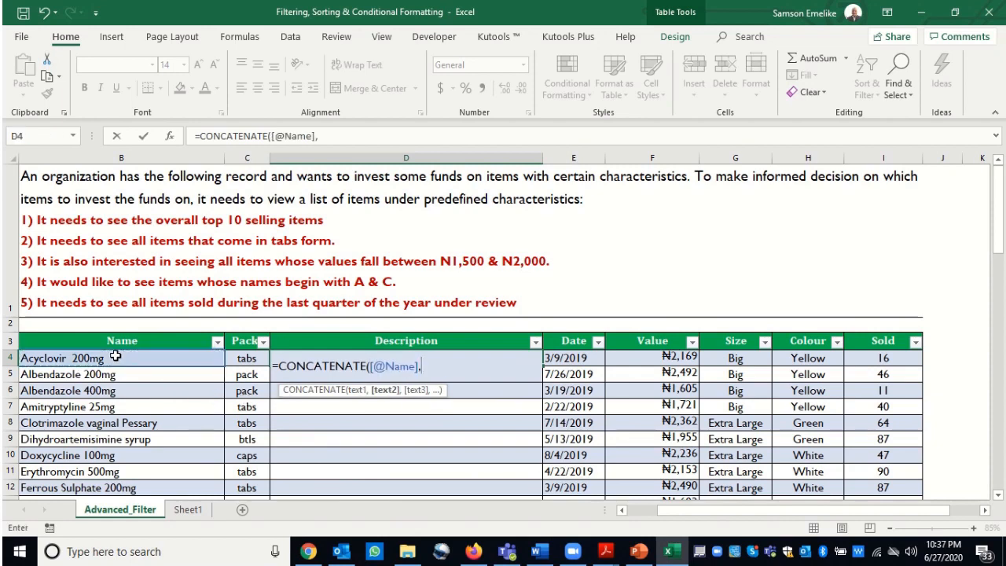
text(" ",)
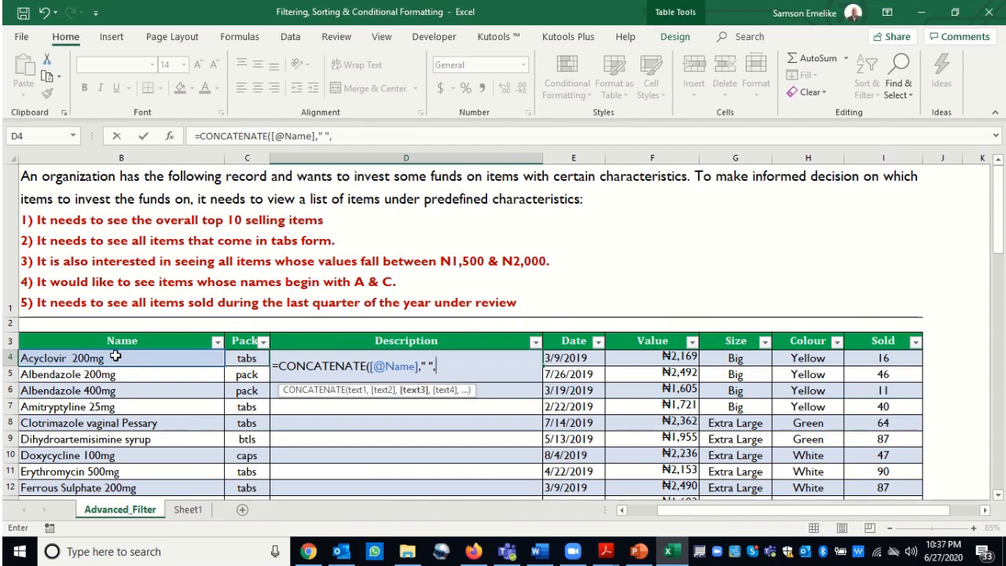
click(245, 362)
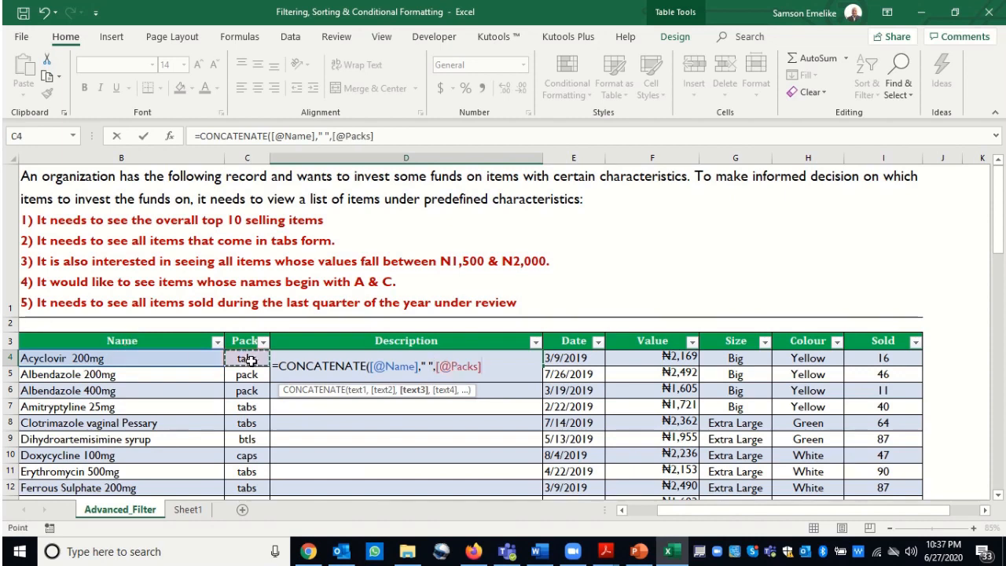
key(Return)
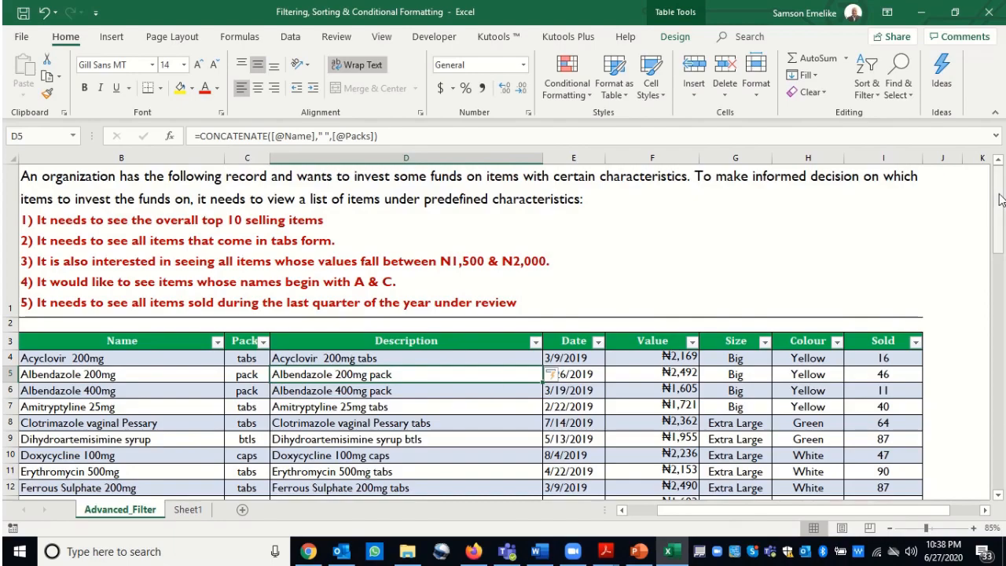
mouse_move(1000, 200)
mouse_down()
mouse_move(1003, 520)
mouse_move(1001, 185)
mouse_up()
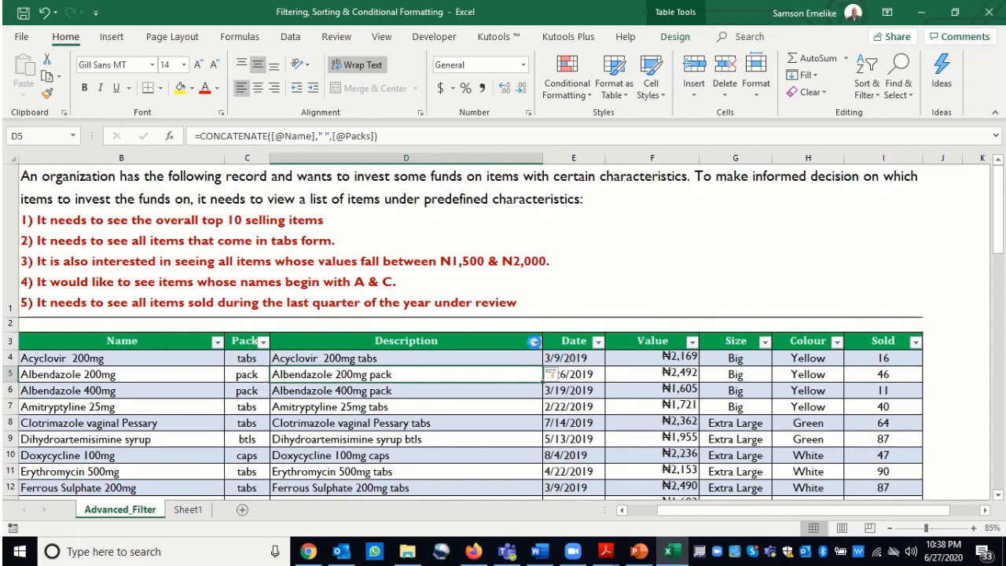
Filter the Description column to items whose text contains tabs and review the filtered list.
click(535, 342)
mouse_move(385, 146)
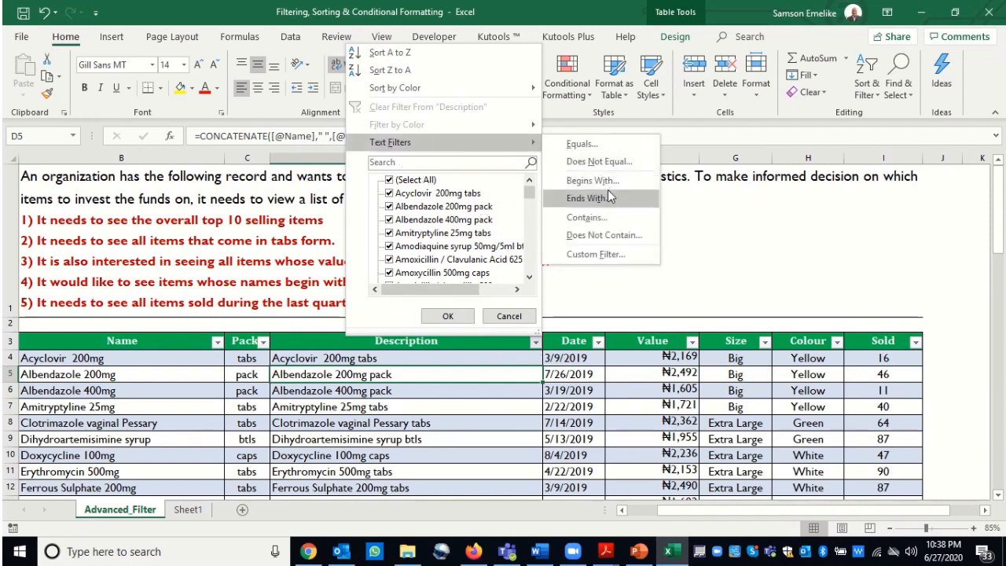
click(588, 218)
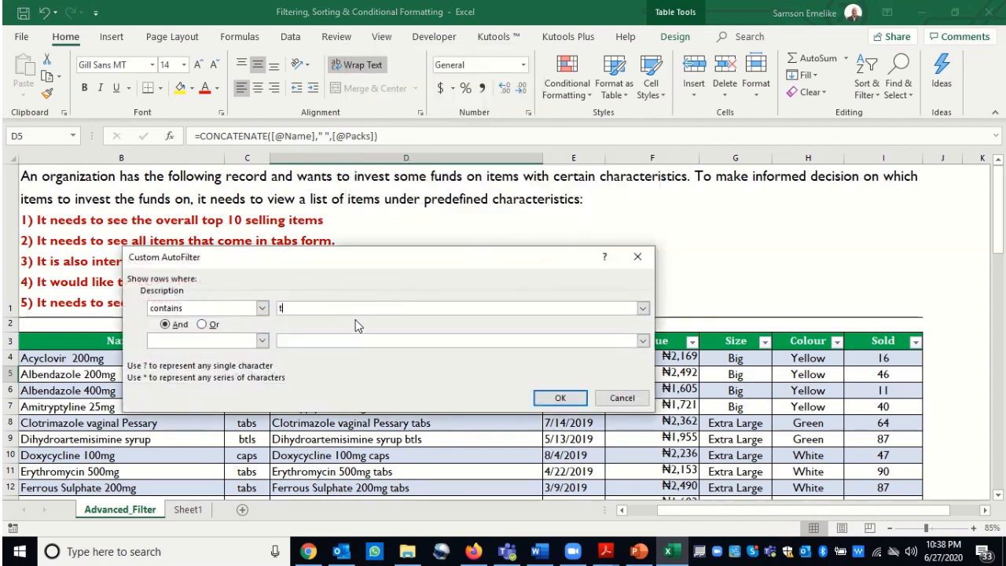
click(559, 397)
drag(999, 289, 1005, 425)
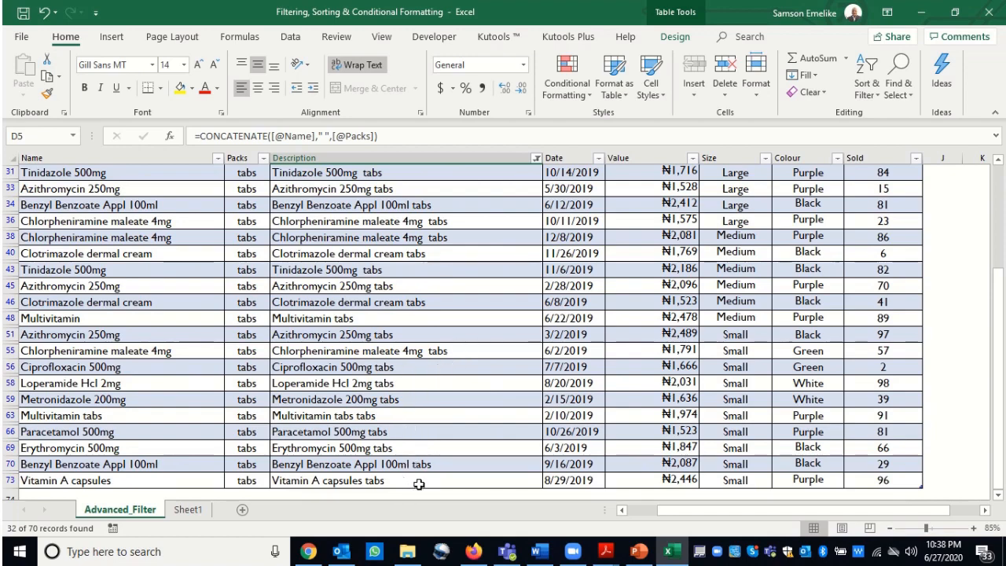
drag(998, 372, 1003, 305)
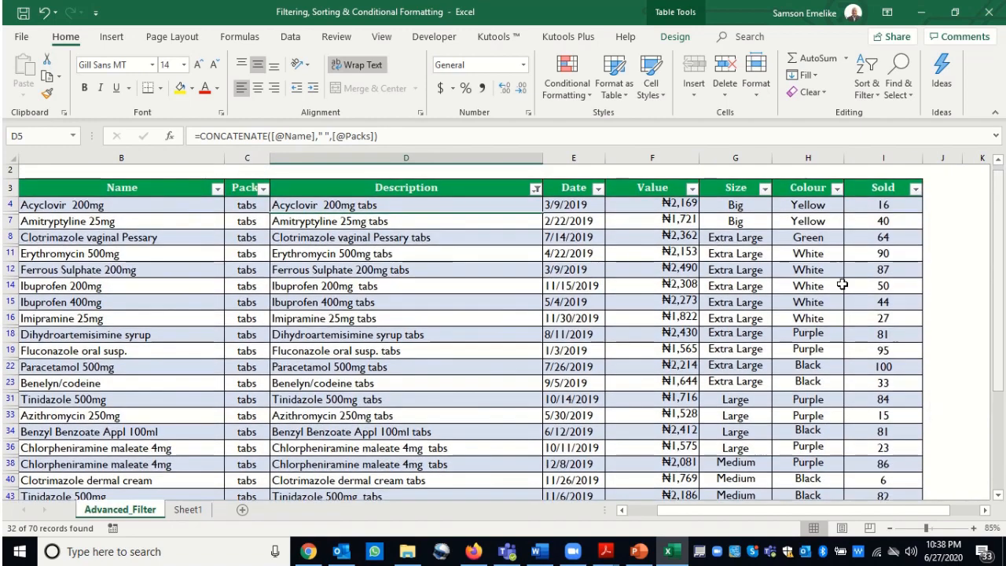
Clear the Description column's filter by reselecting all descriptions.
click(535, 188)
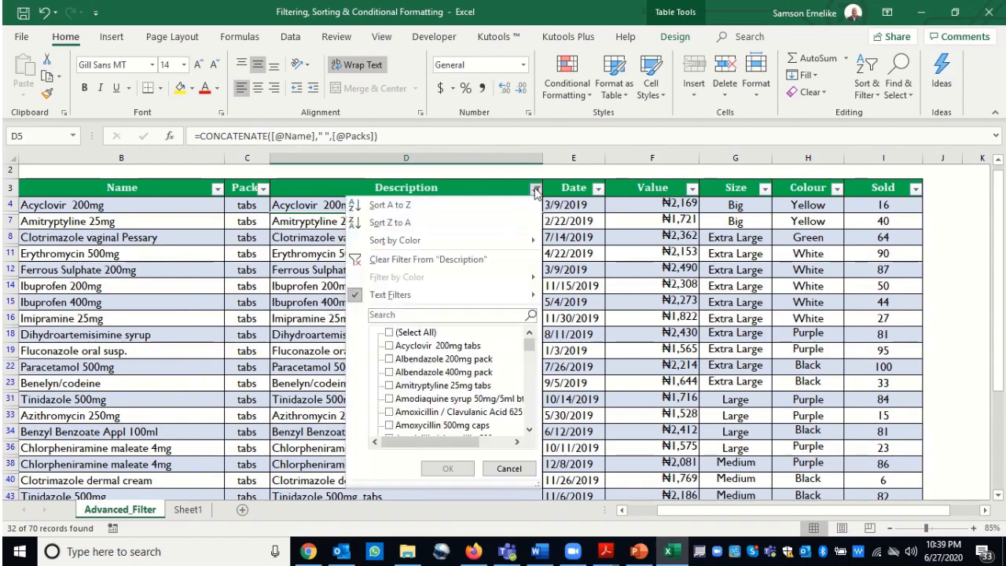
click(393, 333)
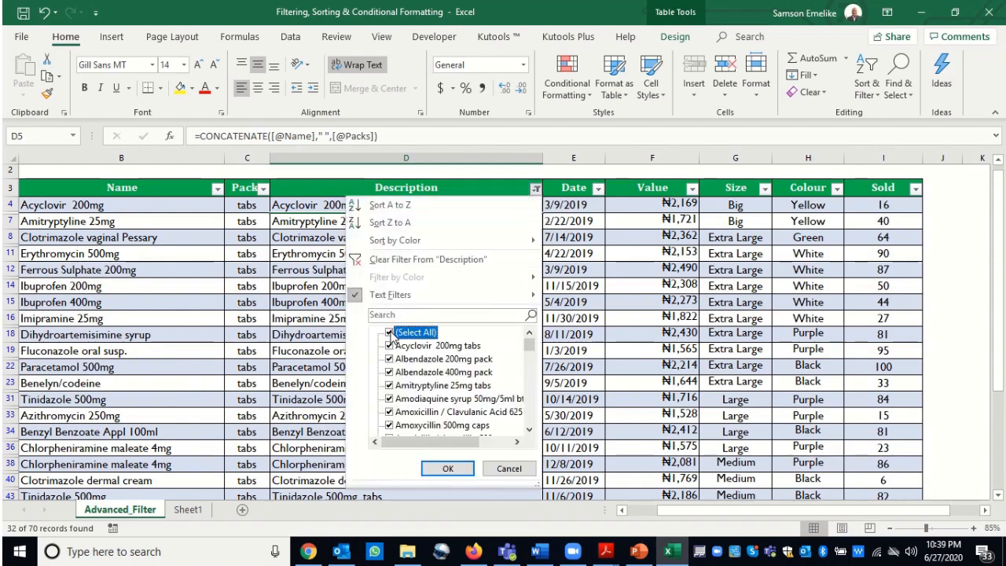
click(448, 470)
drag(999, 245, 999, 224)
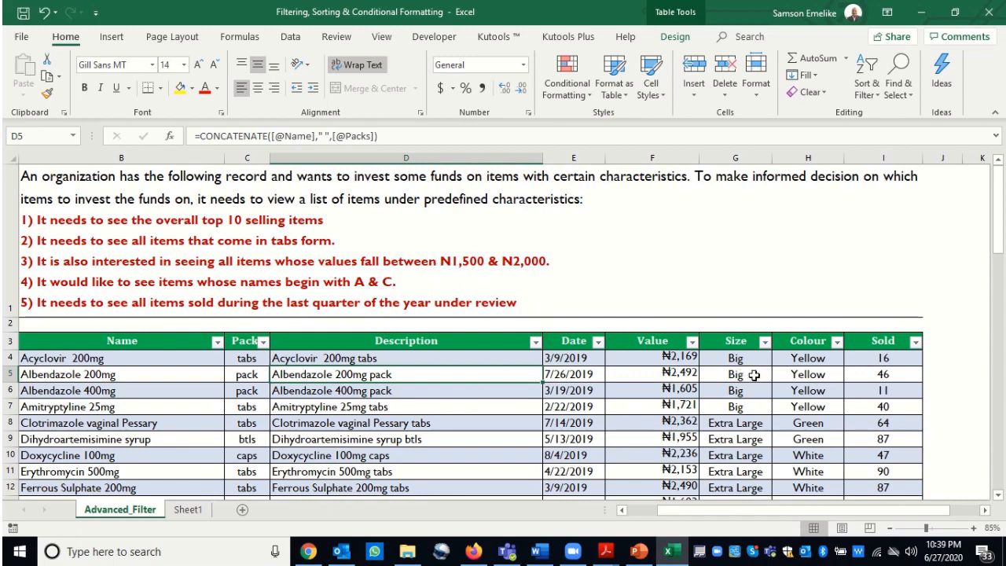
Filter the Value column to items between 1500 and 2000, inclusive, and review the matching rows.
click(692, 346)
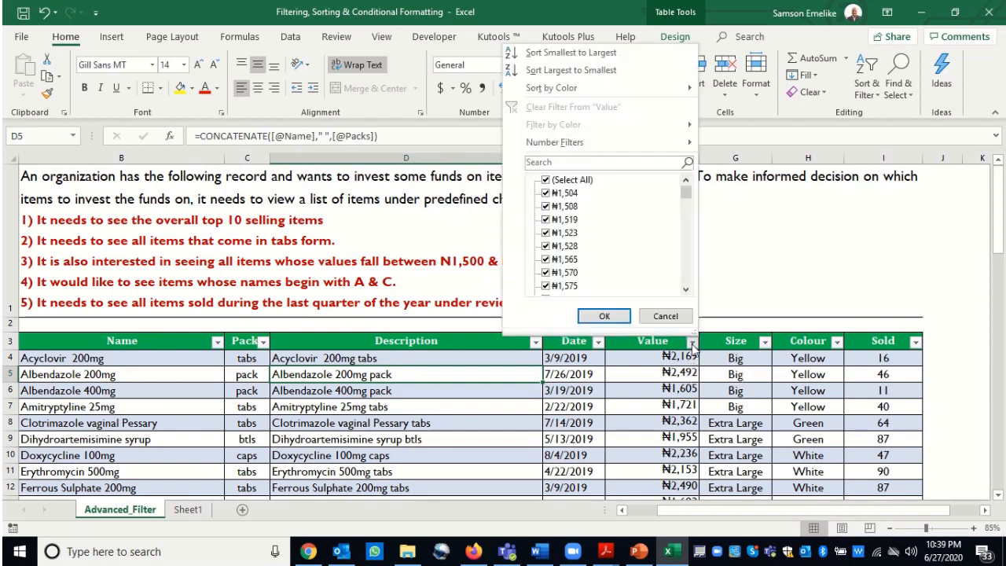
mouse_move(561, 144)
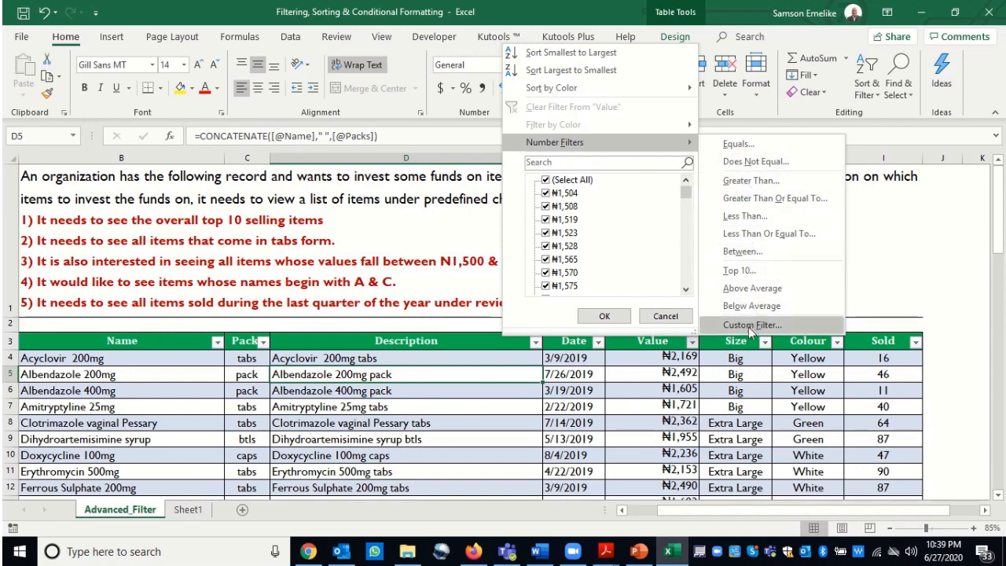
click(742, 251)
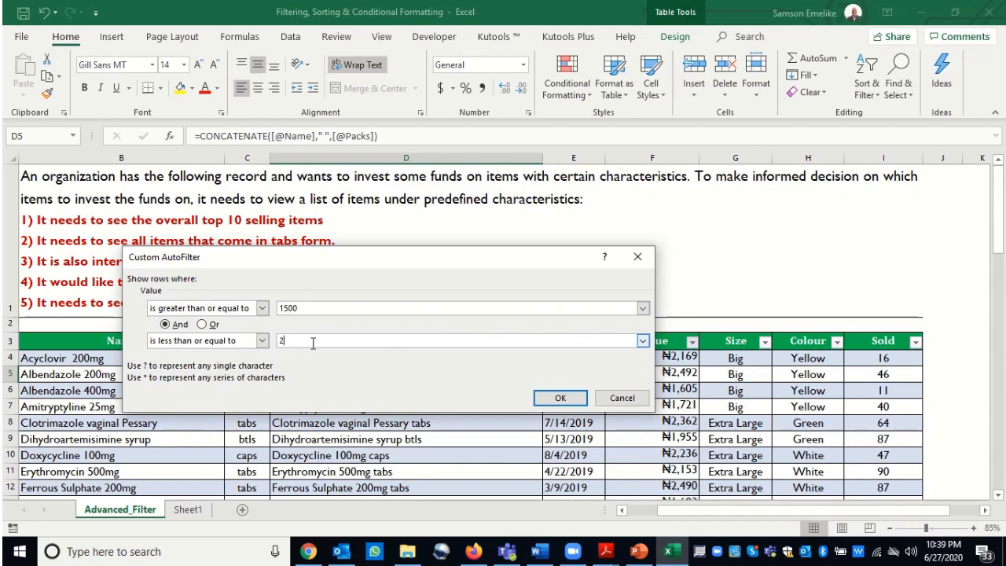
click(559, 397)
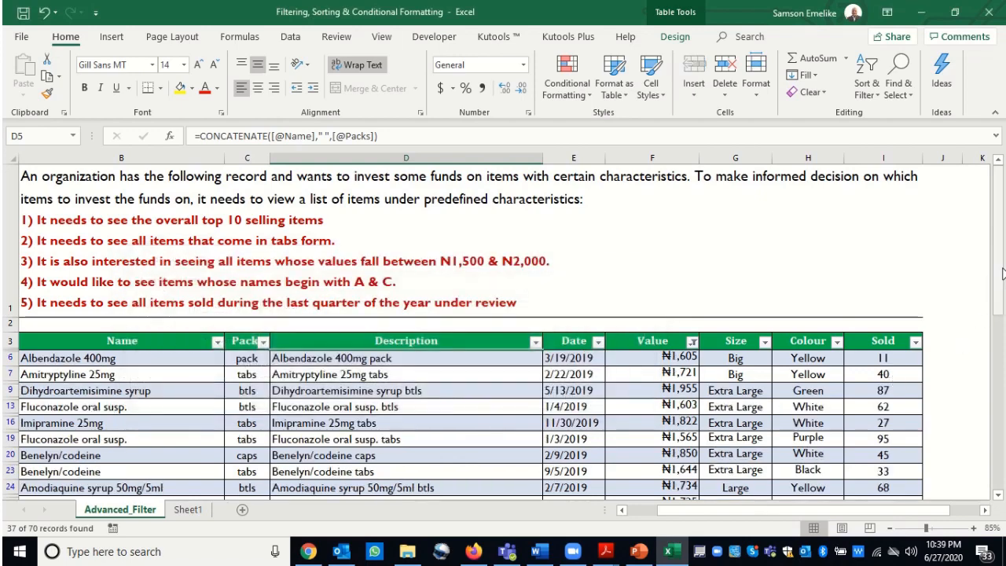
mouse_move(998, 281)
mouse_down()
mouse_move(1003, 475)
mouse_move(995, 267)
mouse_up()
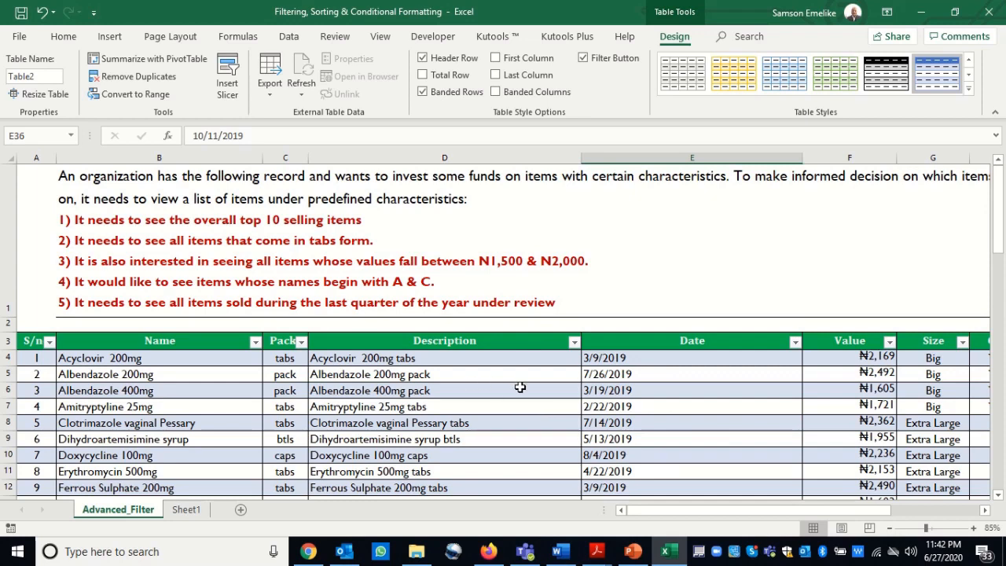
Filter the Description column to items that begin with A or begin with C.
click(572, 341)
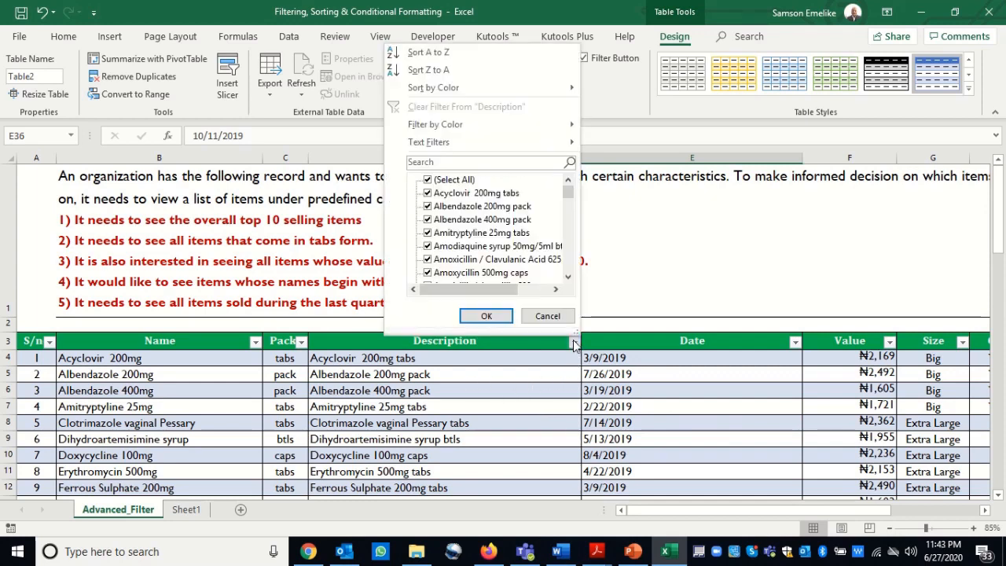
mouse_move(440, 146)
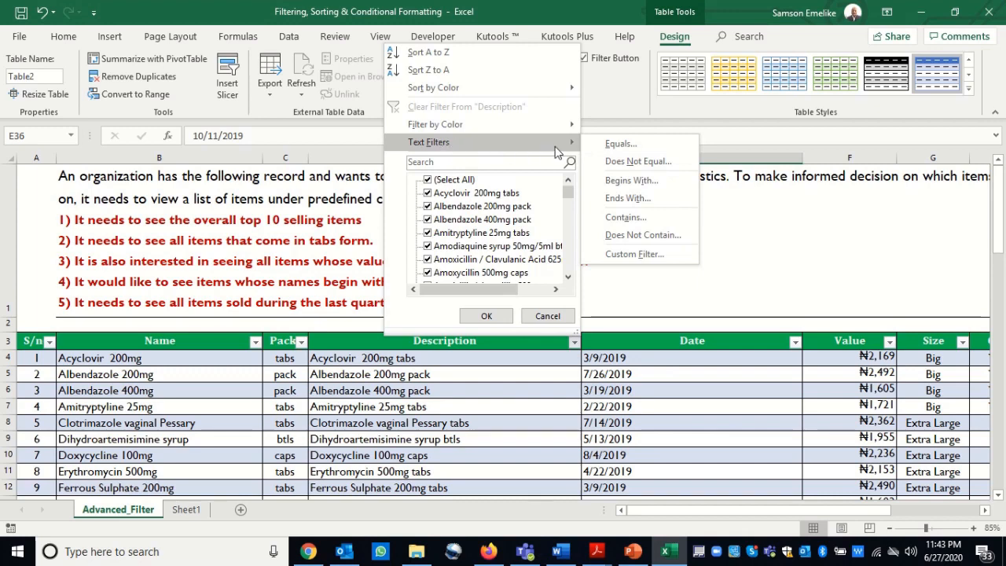
click(653, 187)
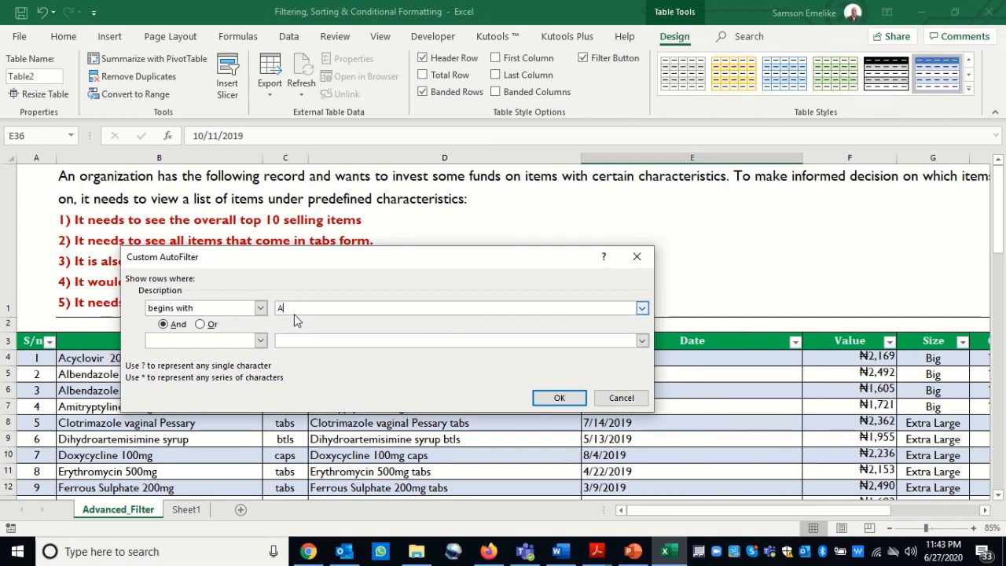
click(201, 324)
click(260, 341)
scroll(259, 397, down, 3)
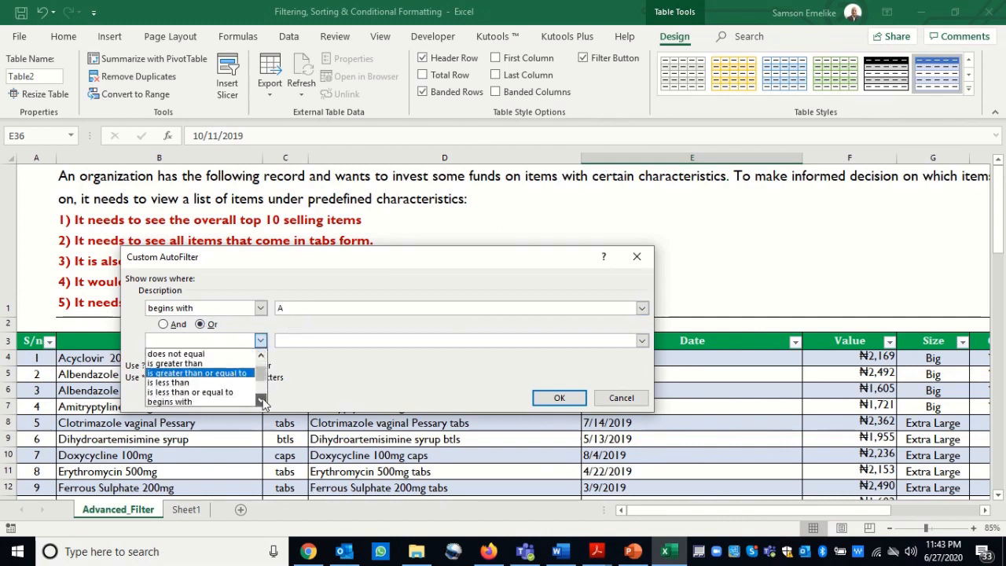
click(198, 373)
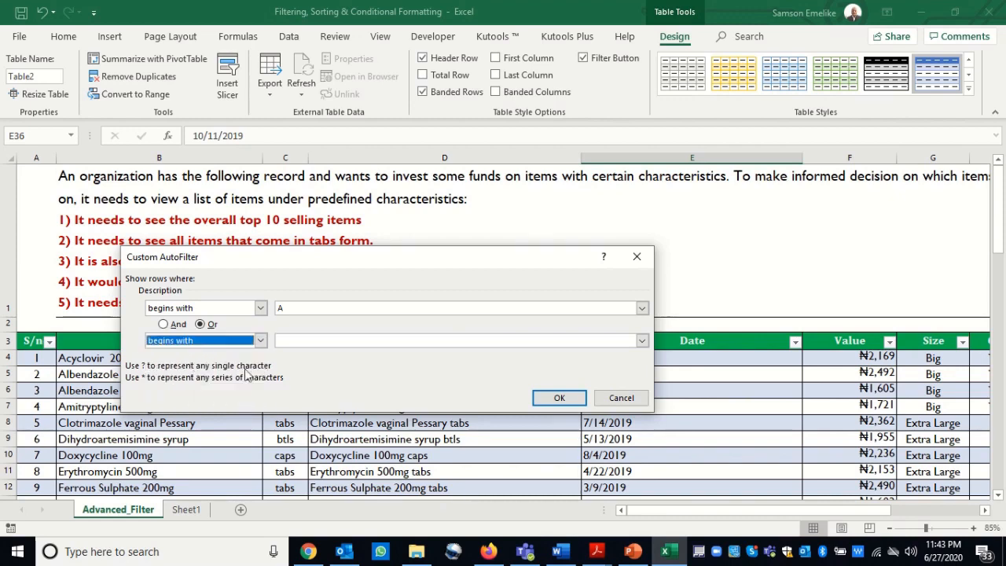
click(301, 341)
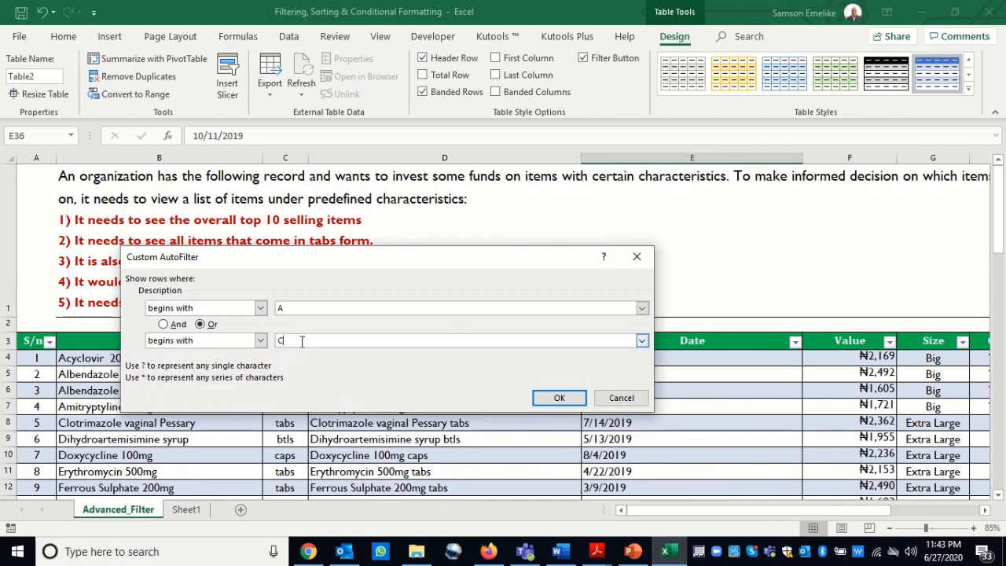
text(C)
click(553, 397)
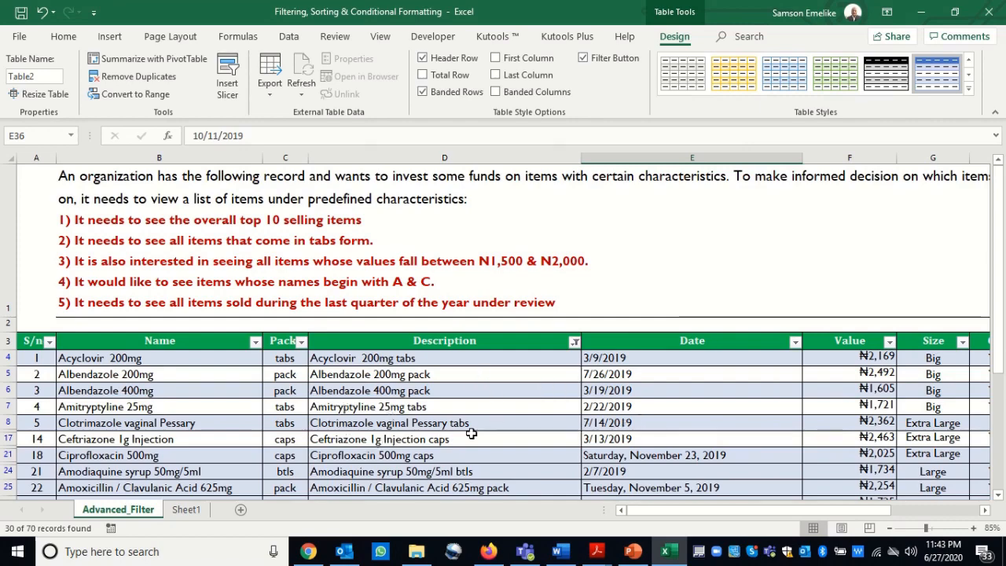
Review the list of items beginning with A or C, and clear the filter from the Description column.
drag(1000, 313, 1002, 353)
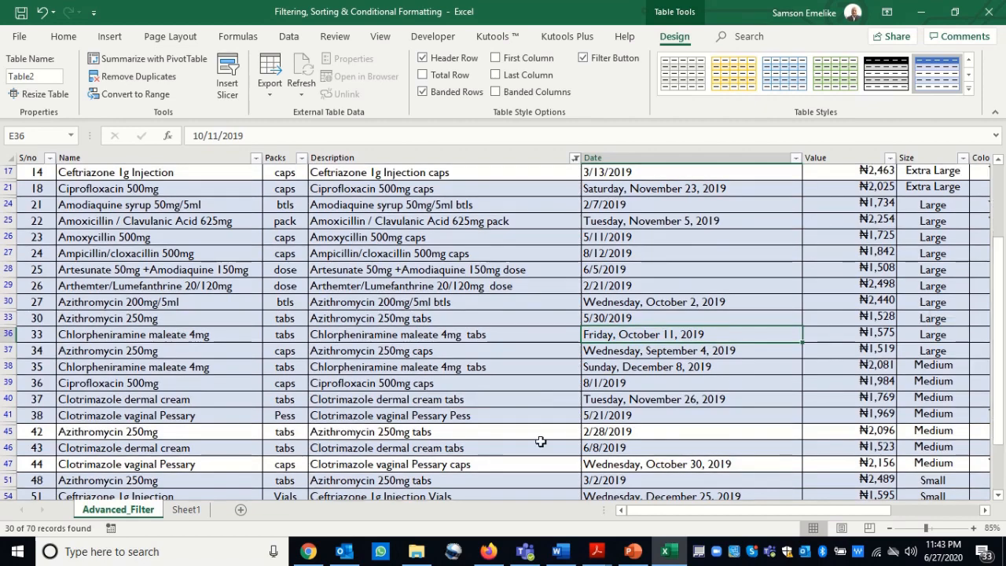
click(417, 155)
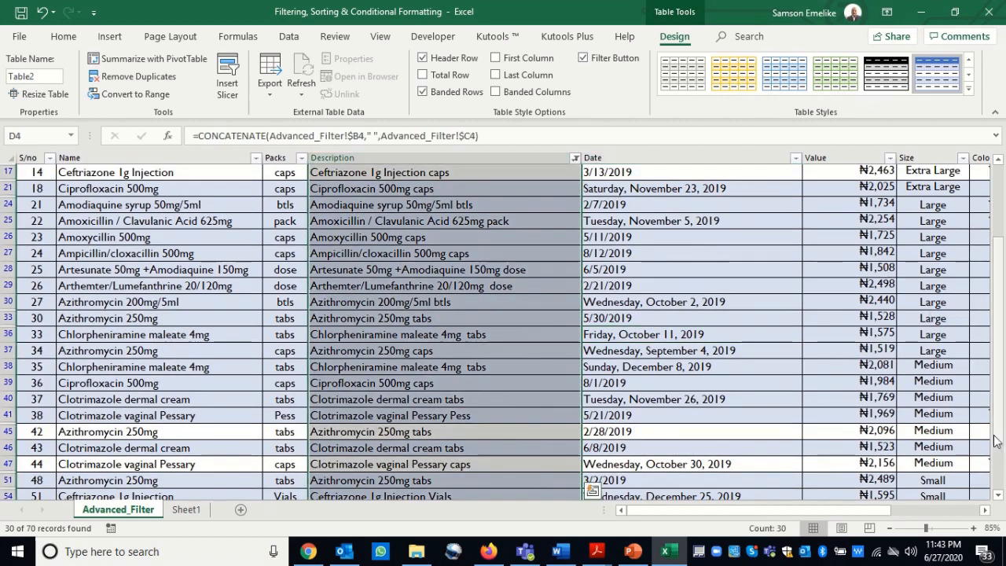
drag(998, 431, 1003, 311)
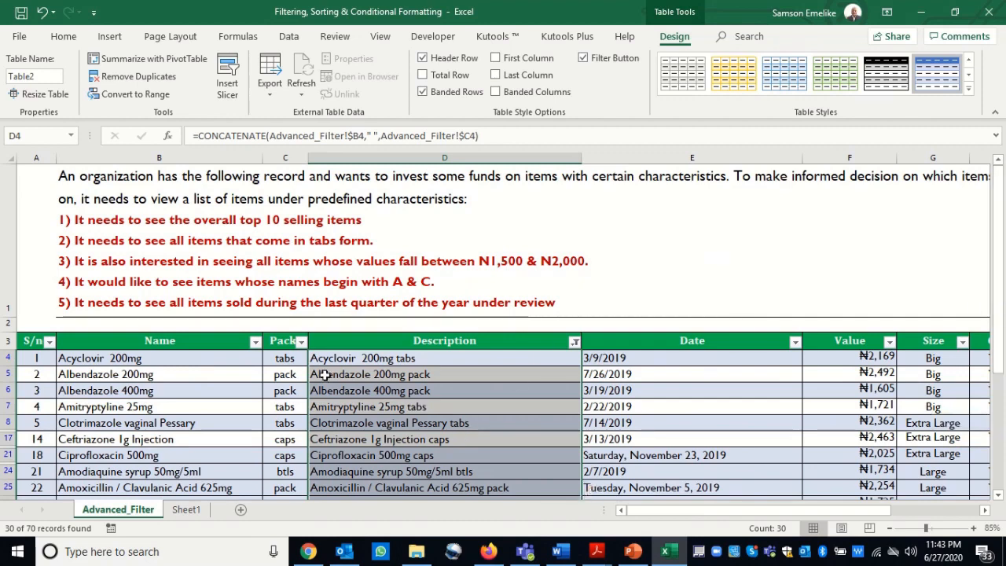
click(365, 391)
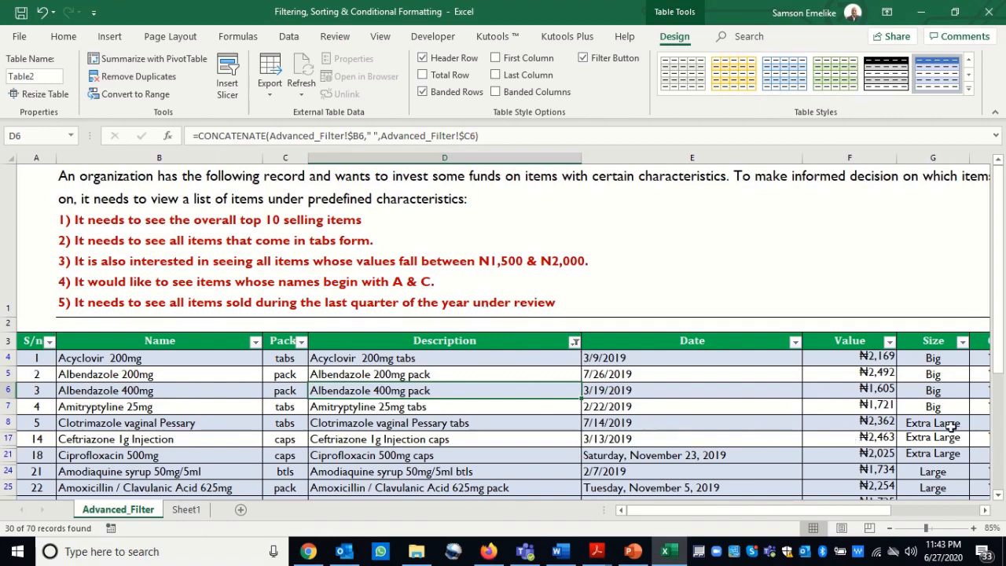
drag(1004, 358, 1003, 485)
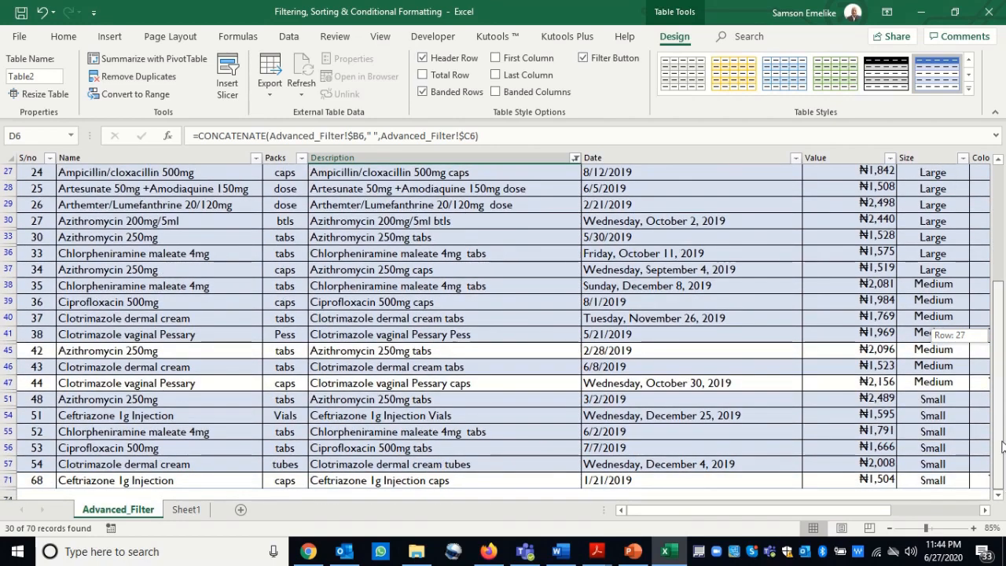
drag(1002, 447, 1003, 281)
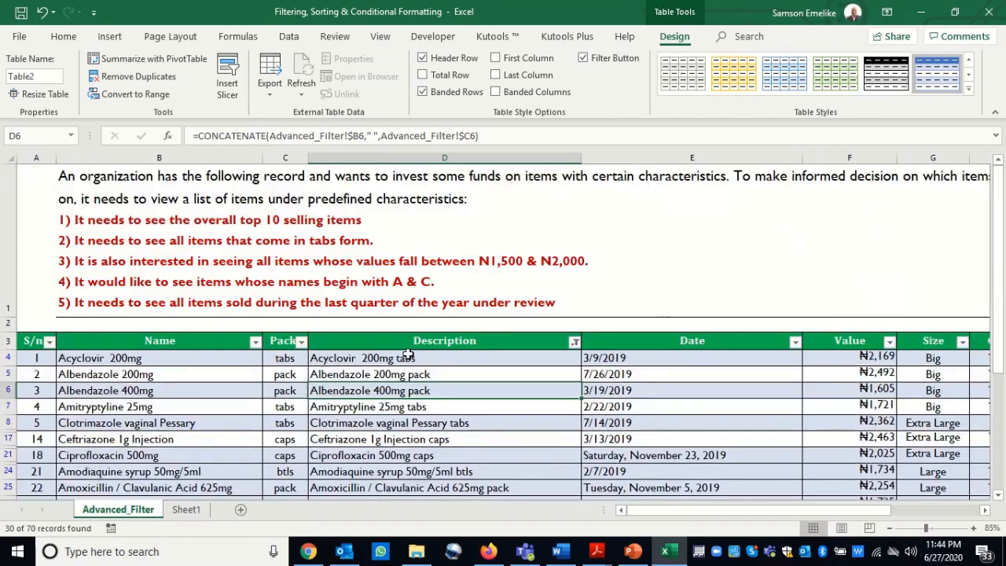
click(574, 342)
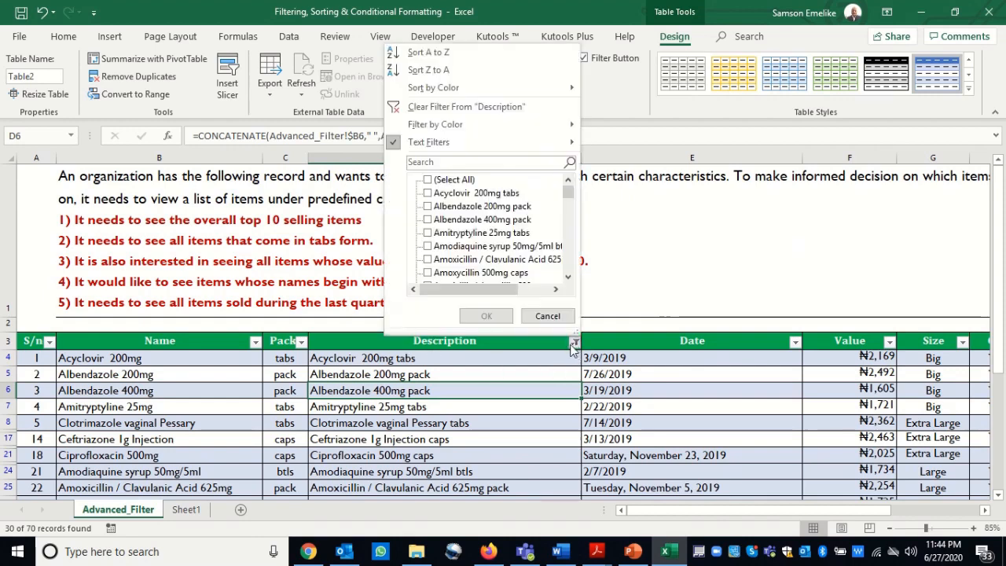
click(418, 106)
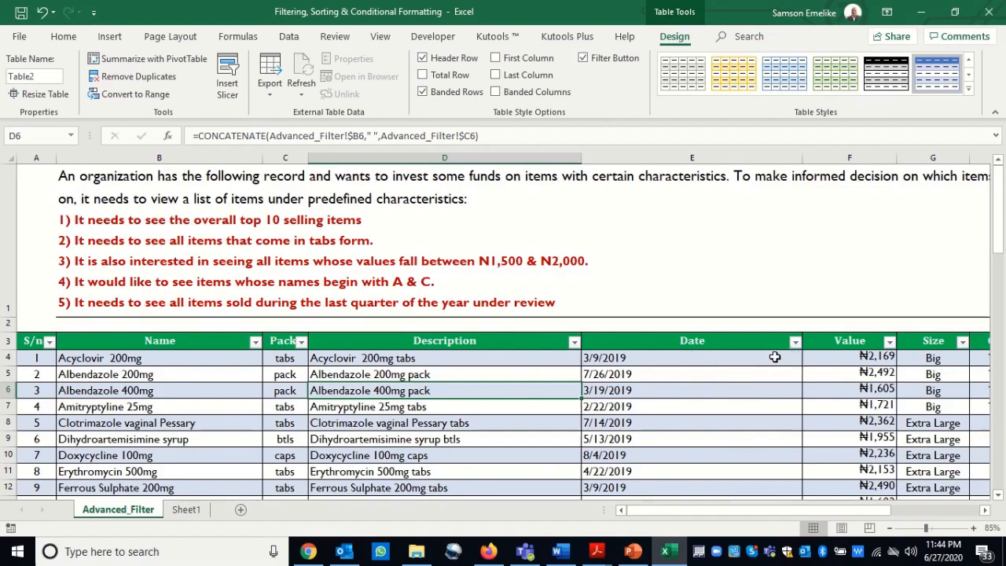
Format all the table's Date entries as Long Date and autofit the width of the Date column.
click(707, 356)
drag(707, 356, 705, 479)
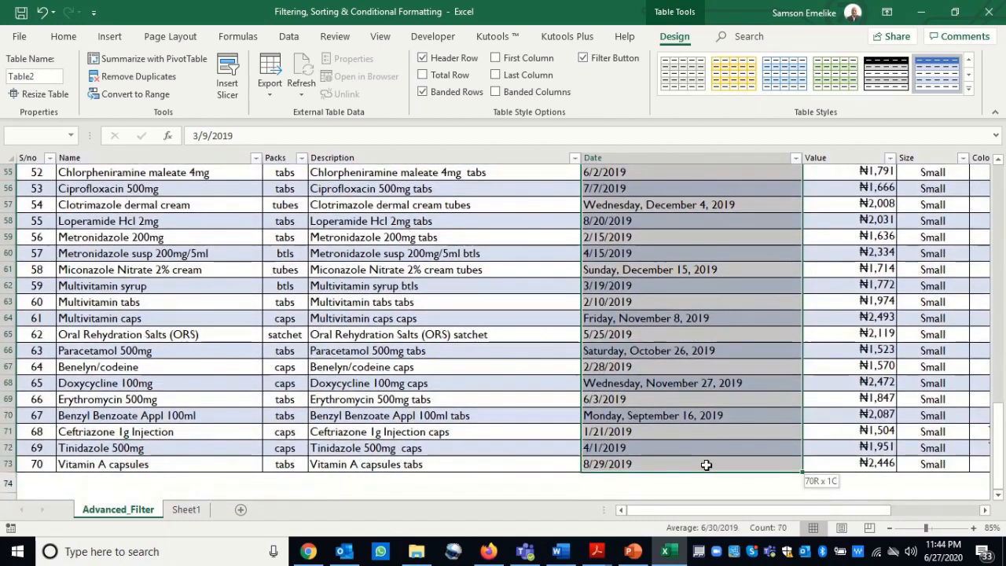
scroll(687, 383, up, 6)
scroll(690, 379, up, 10)
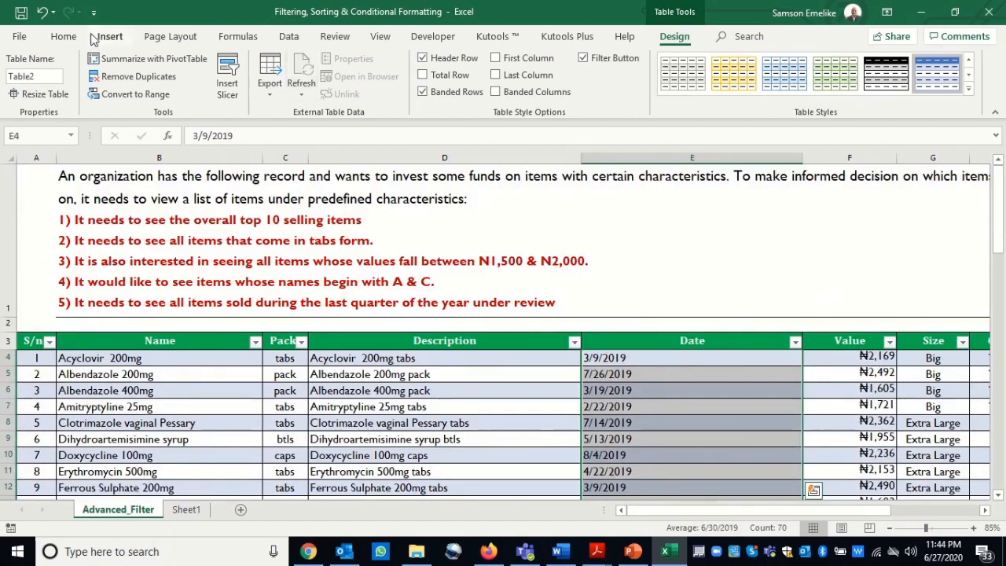
click(63, 37)
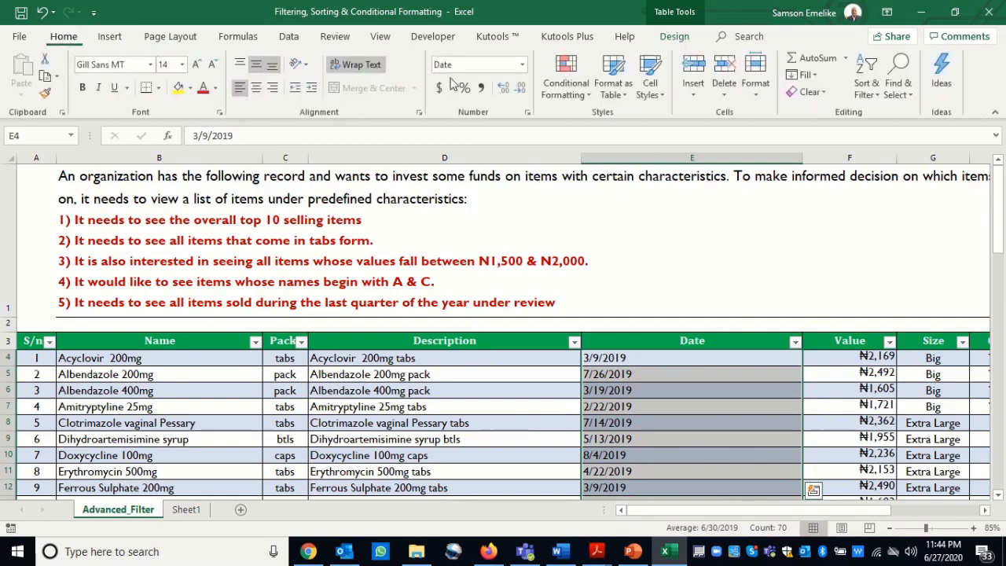
click(522, 65)
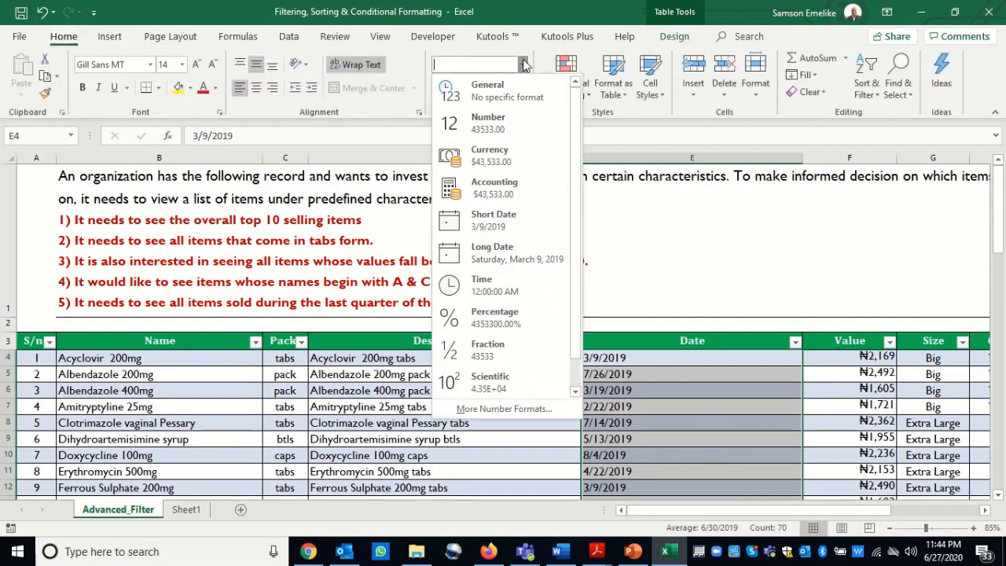
click(509, 258)
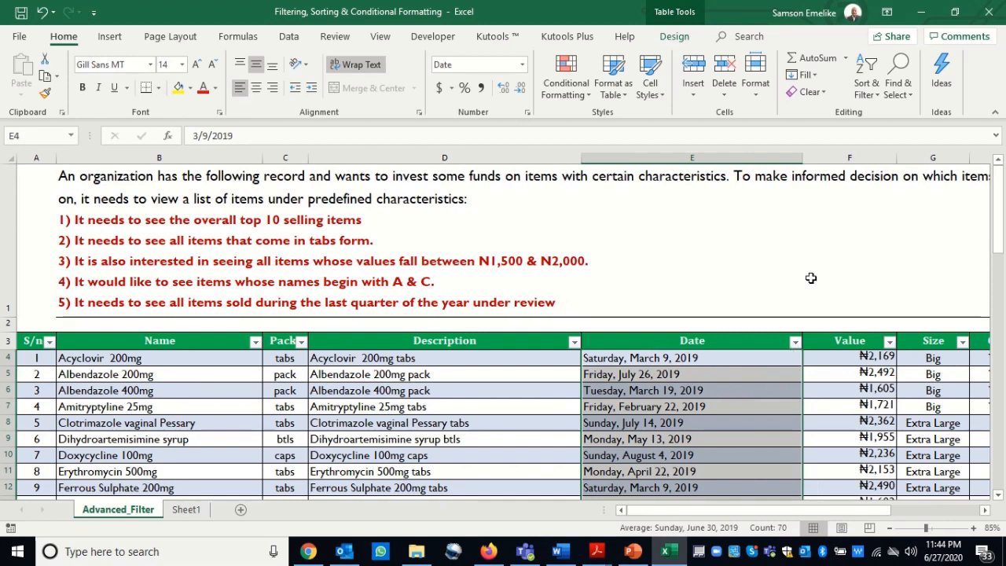
double_click(801, 158)
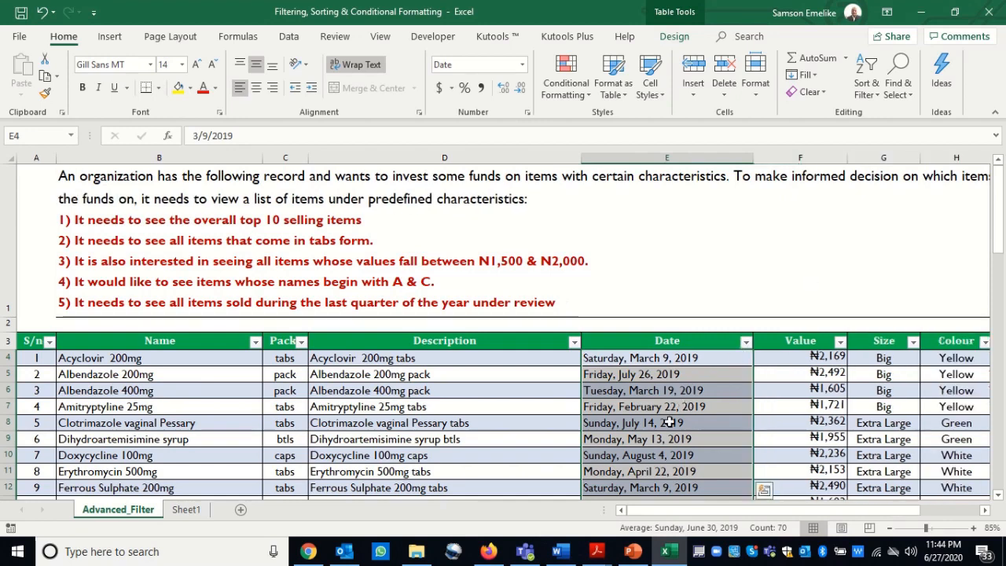
click(684, 394)
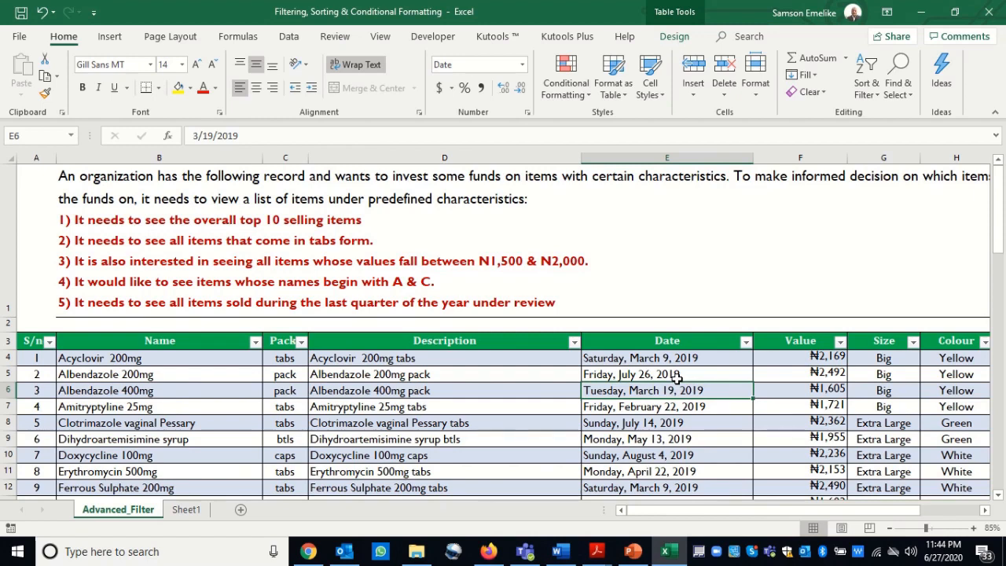
Start a custom filter on the Date column with the first condition set to is after 9/30/2019.
click(746, 343)
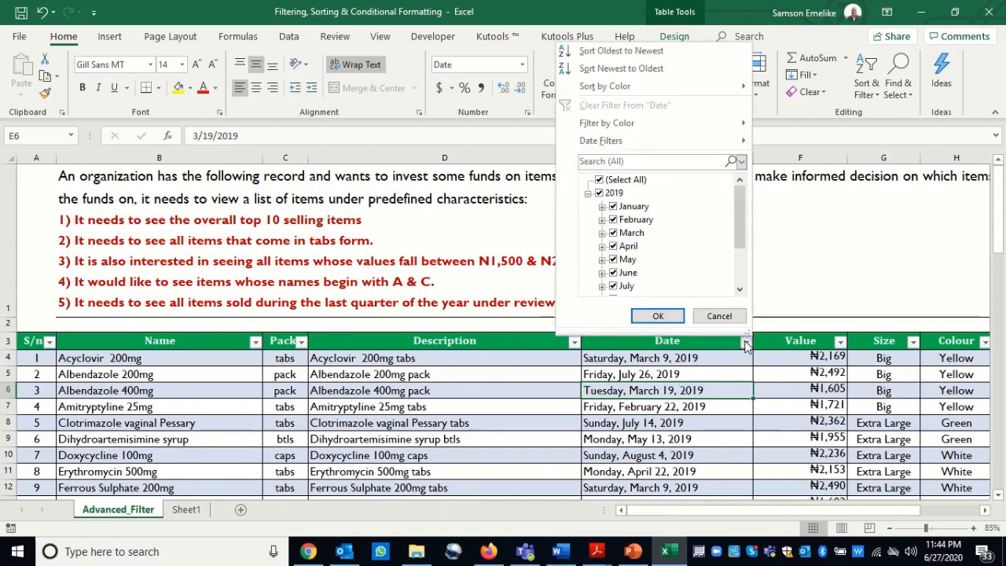
mouse_move(597, 147)
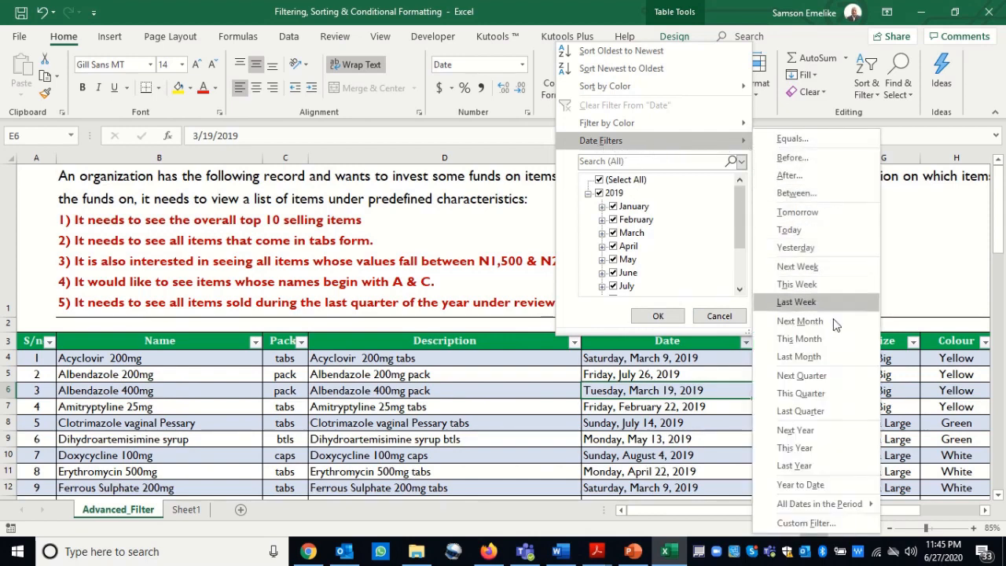
click(823, 519)
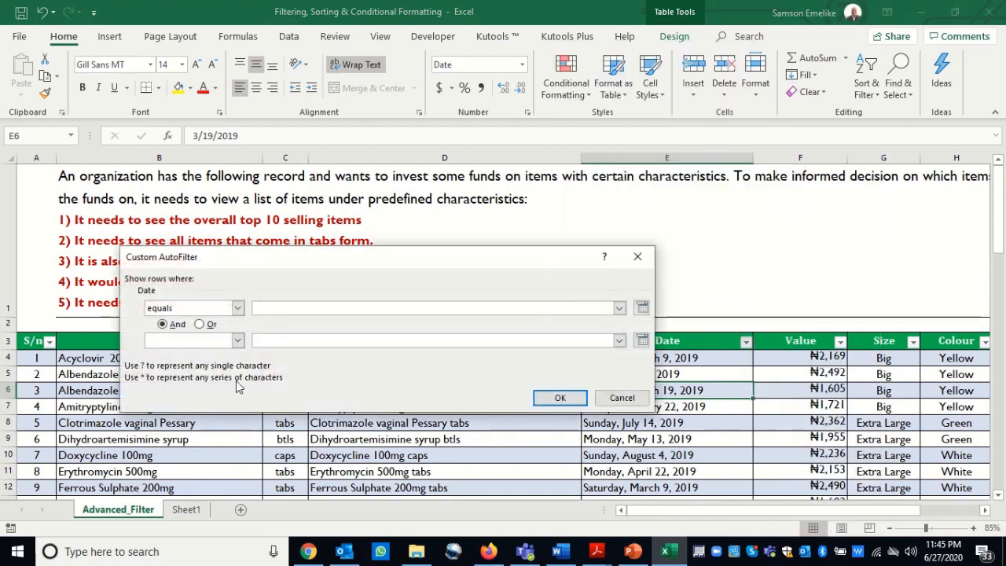
click(237, 308)
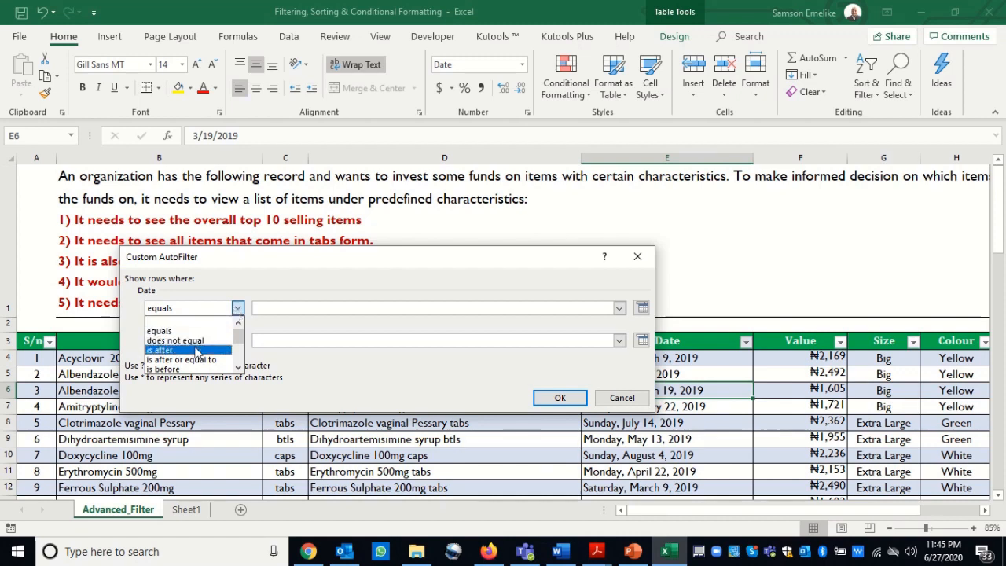
click(238, 367)
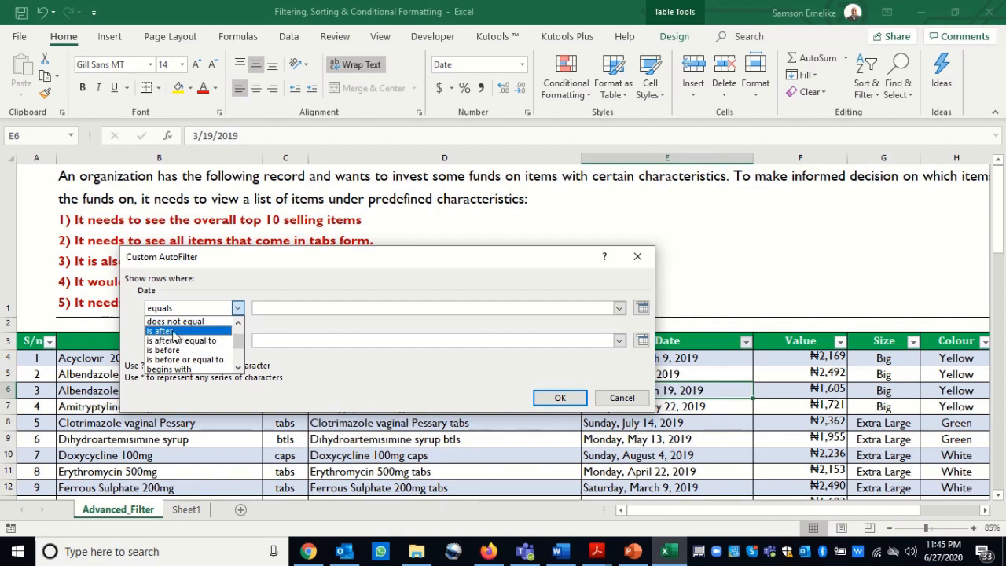
click(175, 332)
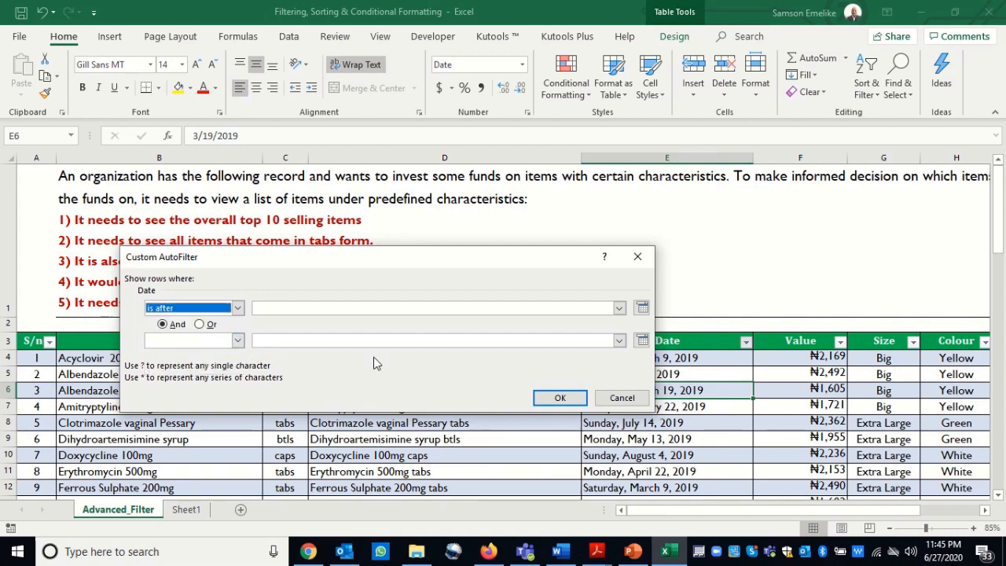
click(643, 311)
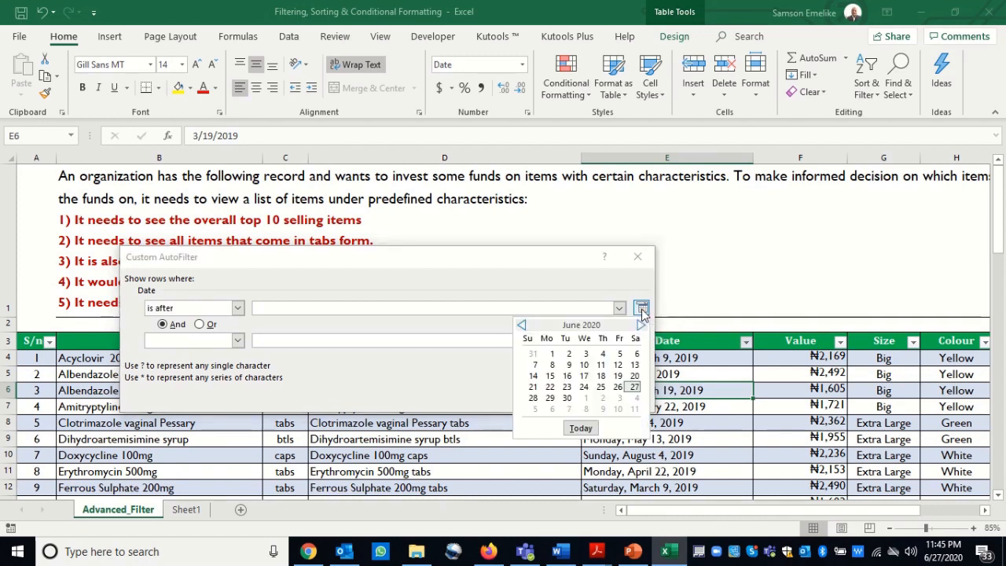
click(521, 324)
click(521, 324)
click(521, 325)
click(521, 324)
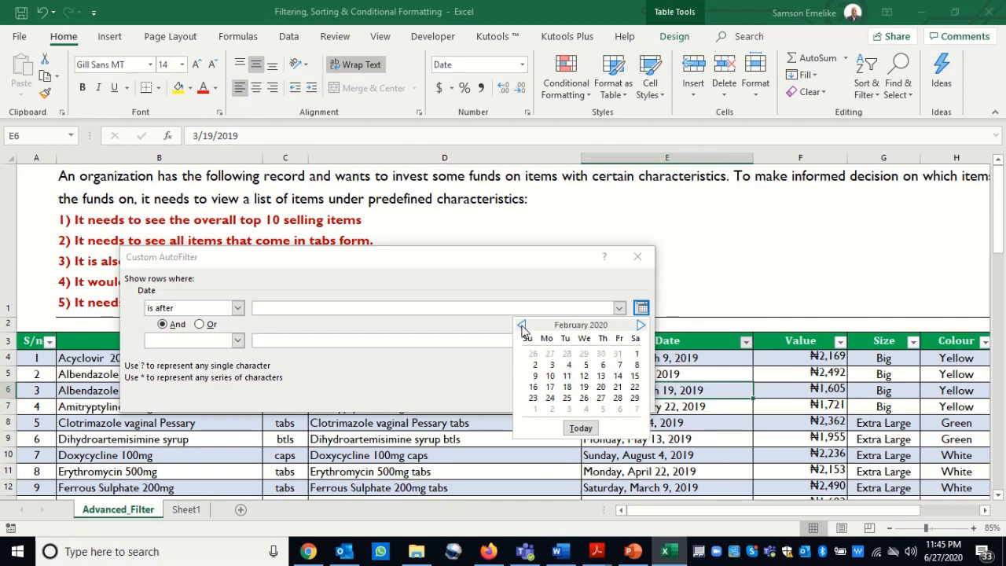
click(521, 325)
click(521, 324)
click(521, 325)
click(521, 324)
click(521, 324)
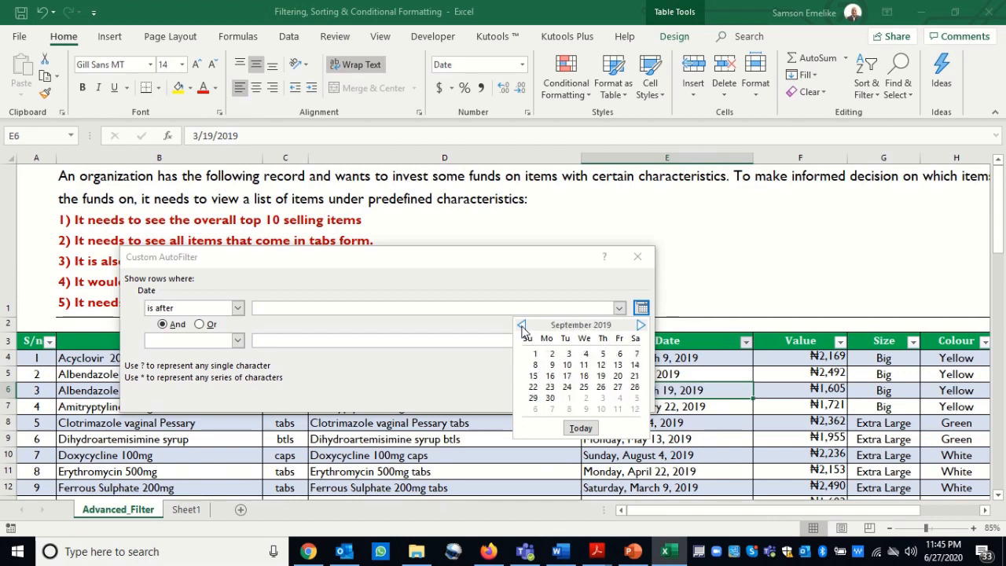
click(551, 398)
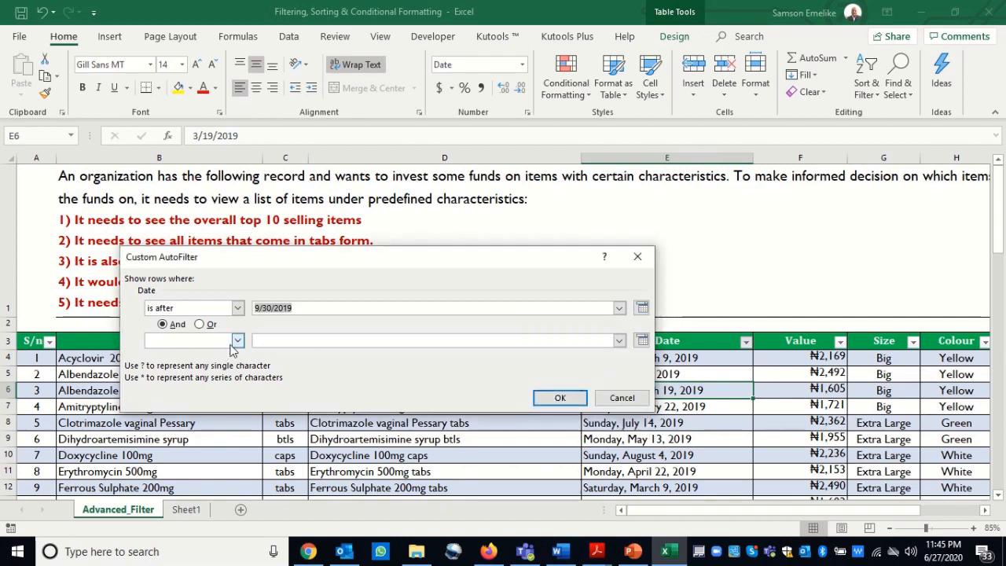
Set the Date filter's second condition to is before 1/1/2020, joined with And, and apply the filter.
click(237, 340)
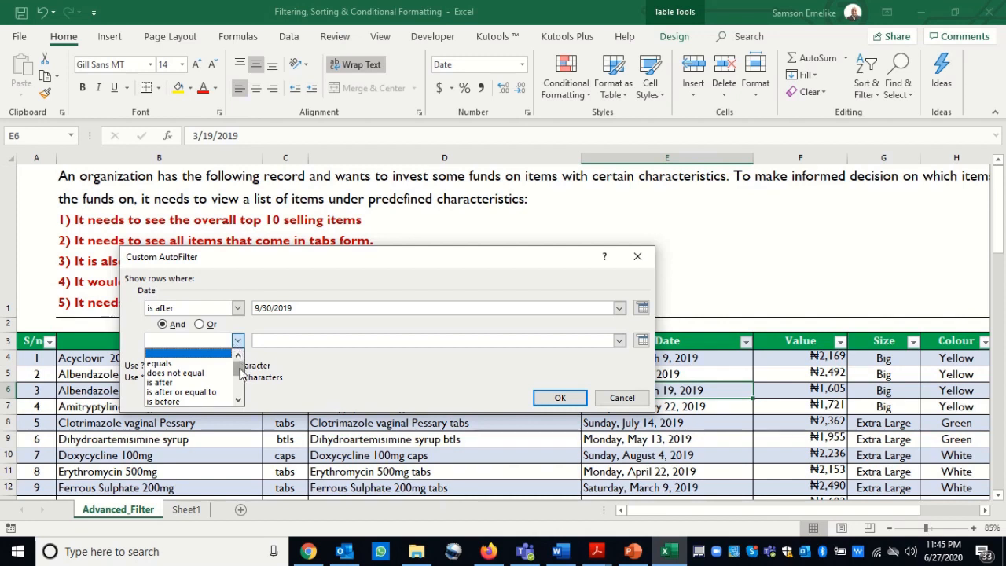
click(189, 402)
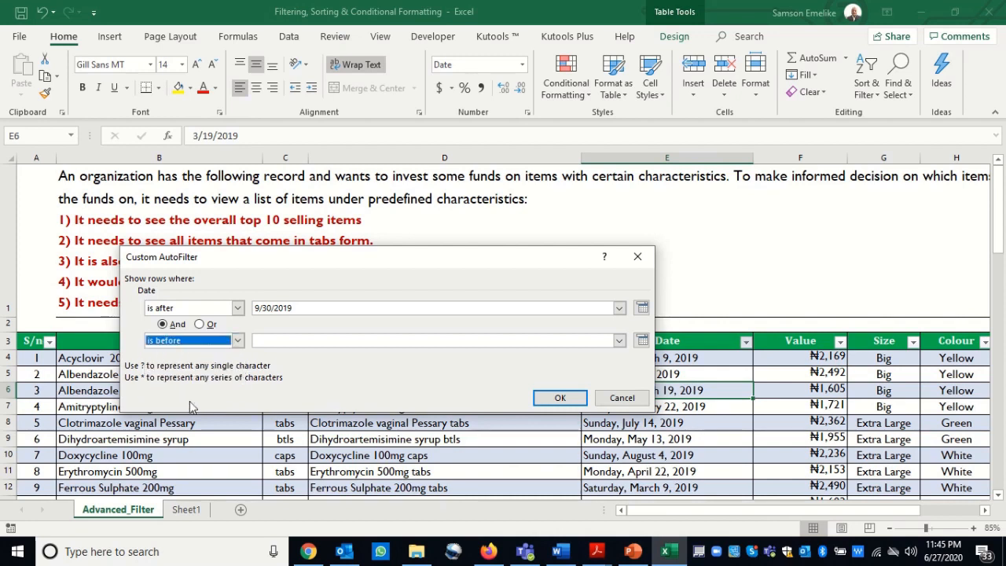
click(642, 340)
click(522, 357)
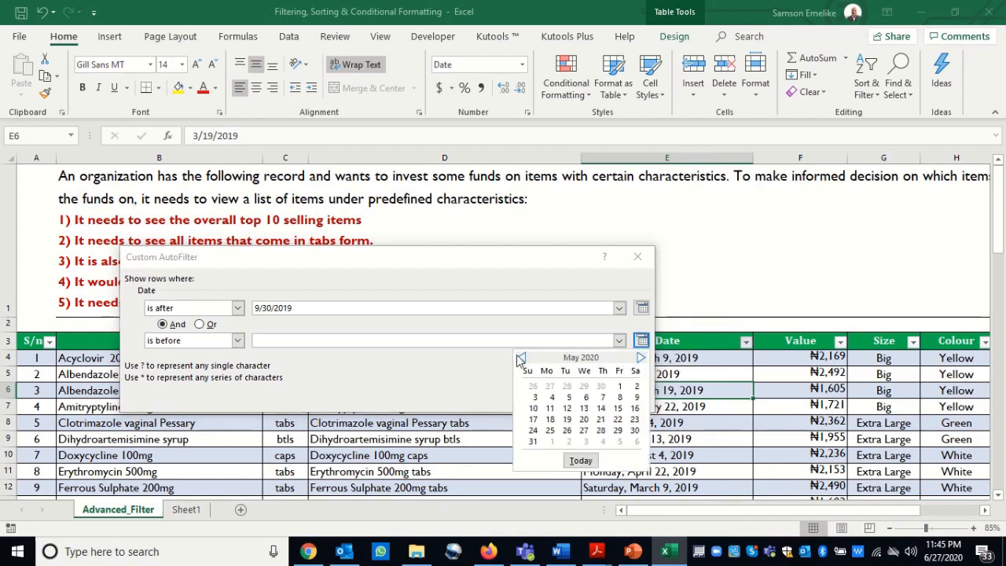
click(522, 358)
click(522, 358)
click(522, 358)
click(522, 357)
click(522, 357)
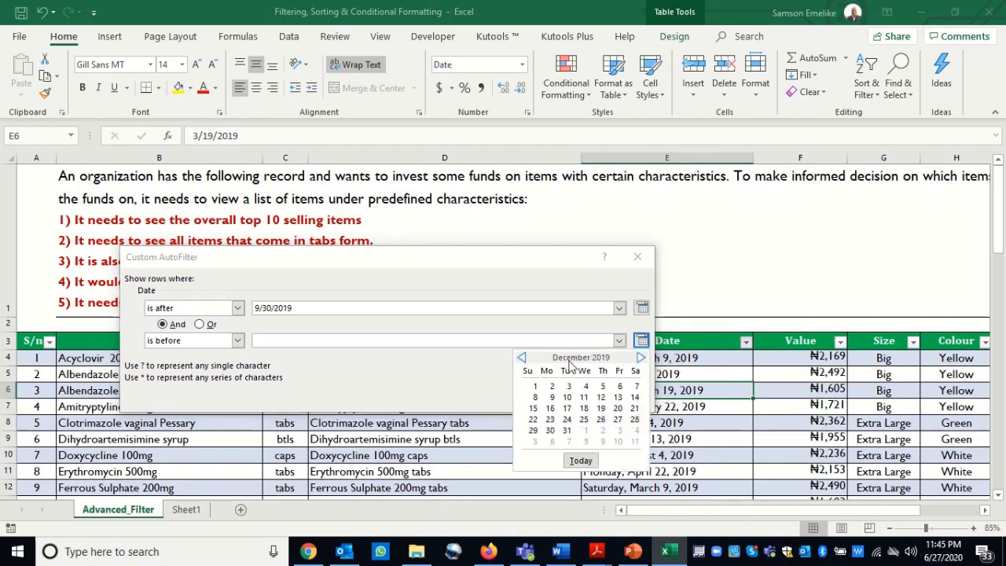
click(642, 358)
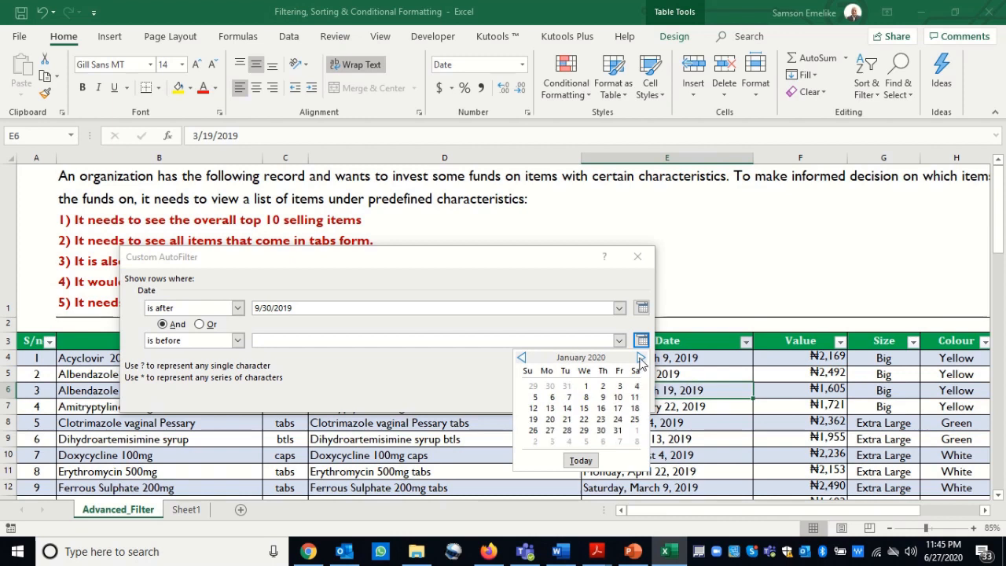
click(586, 387)
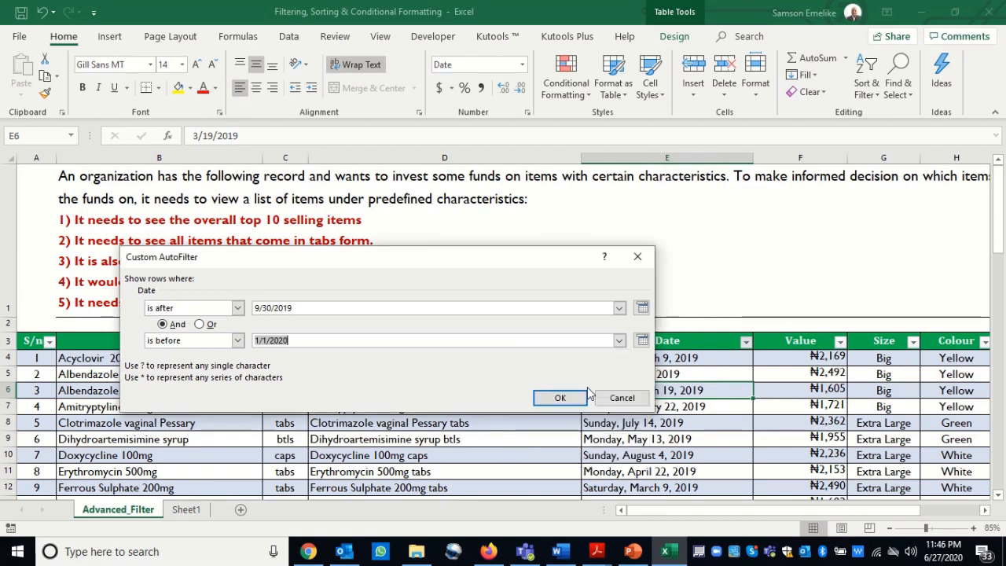
click(560, 397)
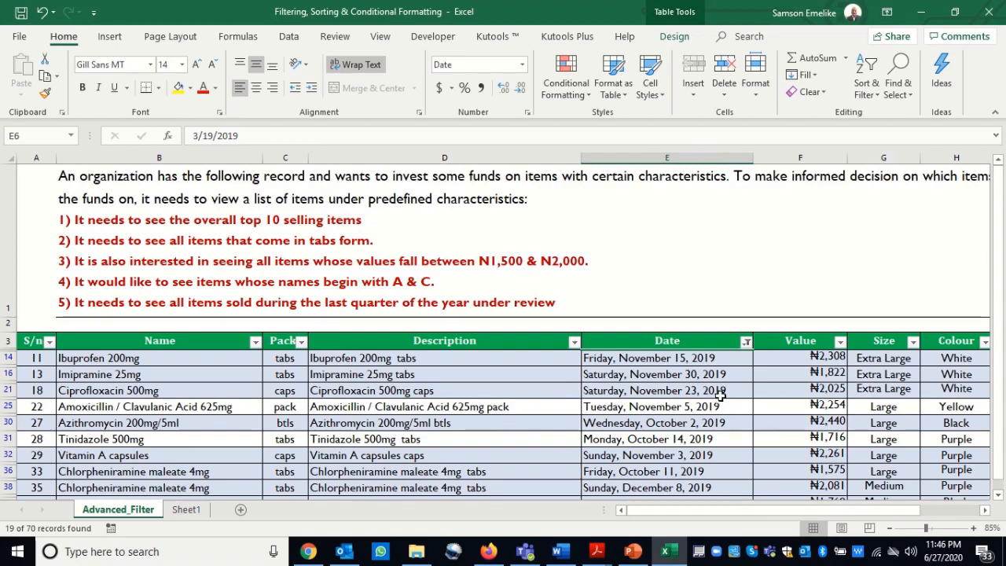
Review the filtered records from first to last, checking that their dates fall in the last quarter of 2019.
drag(1003, 317, 1000, 344)
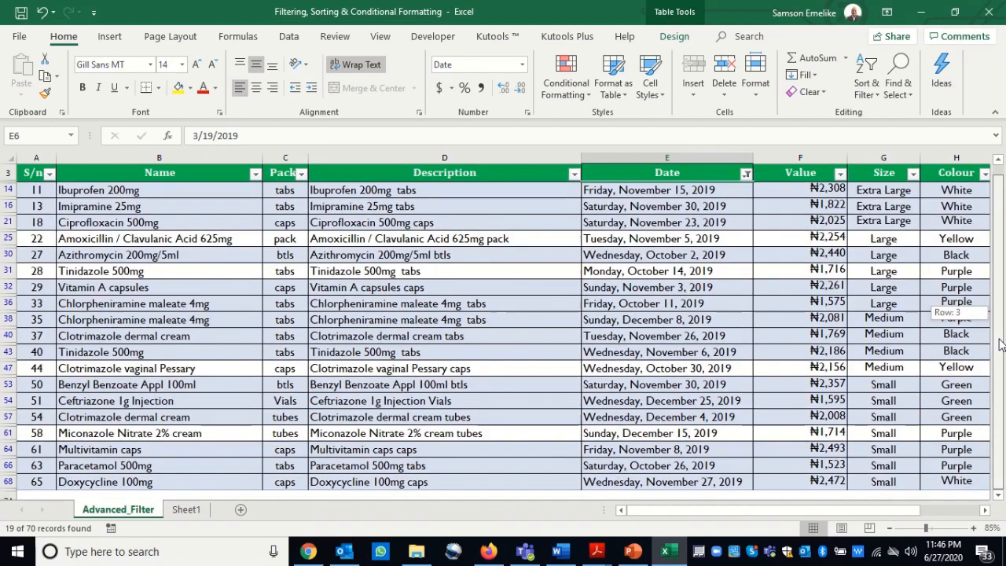
scroll(664, 362, up, 2)
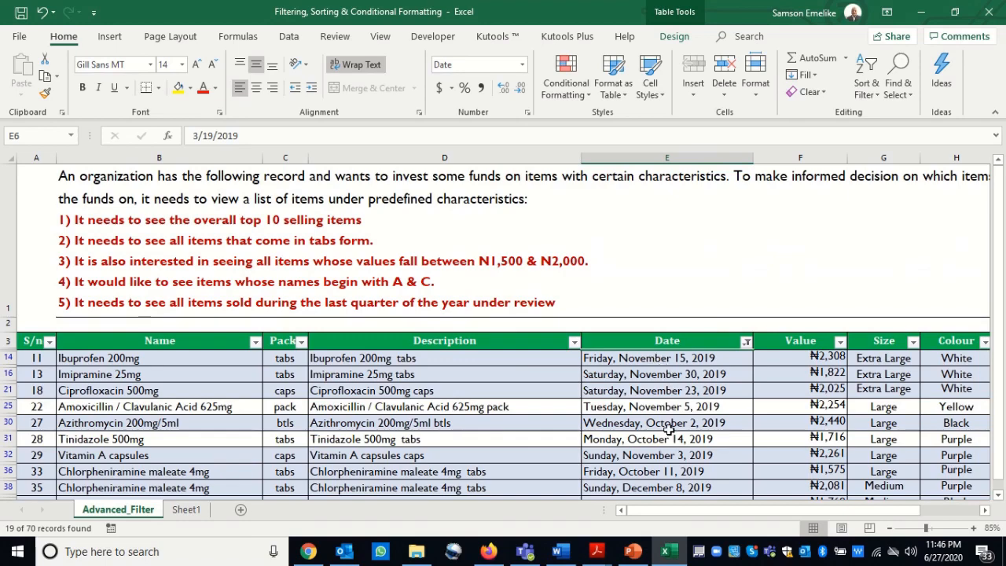
drag(998, 316, 998, 332)
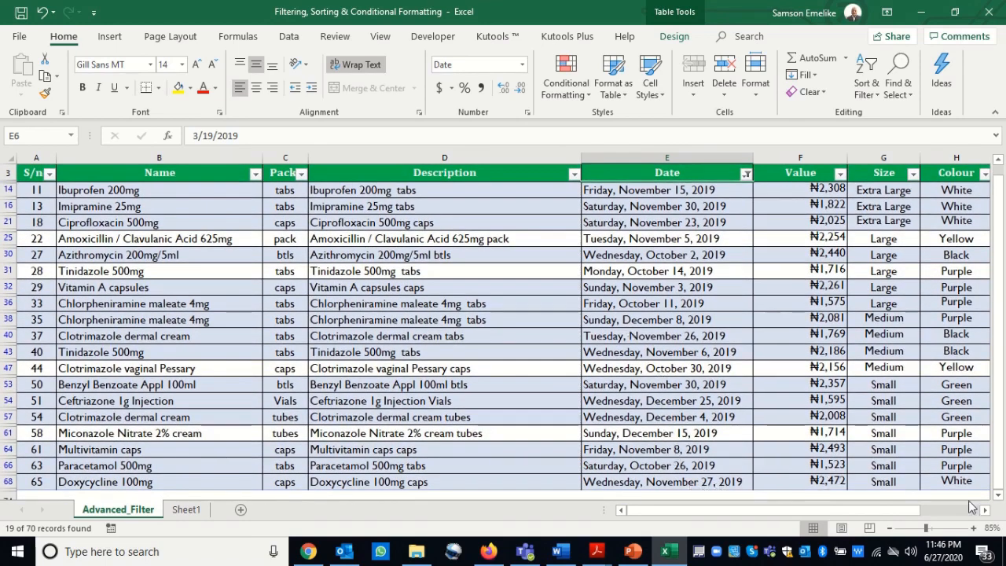
click(999, 497)
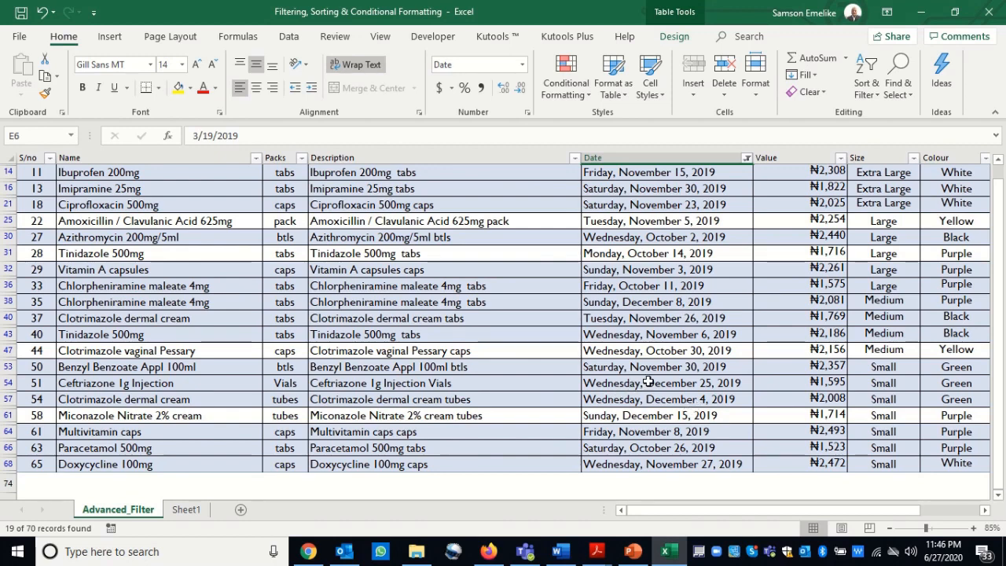
drag(1004, 320, 1002, 312)
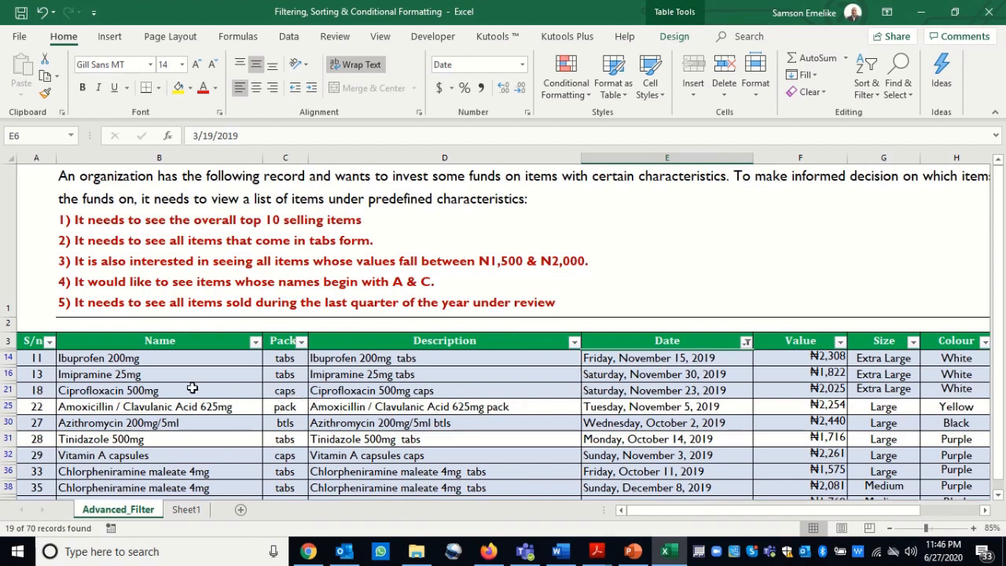
click(345, 410)
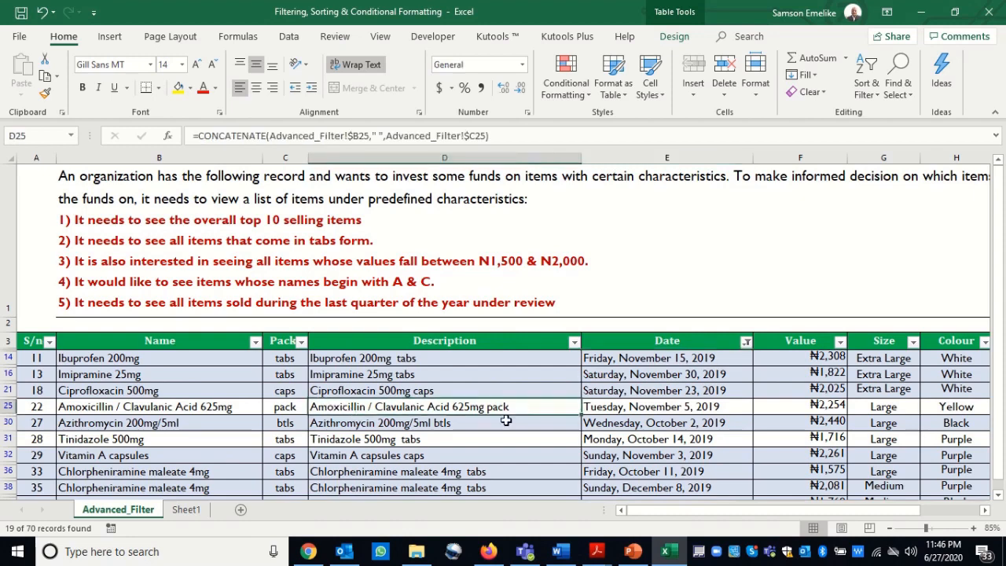